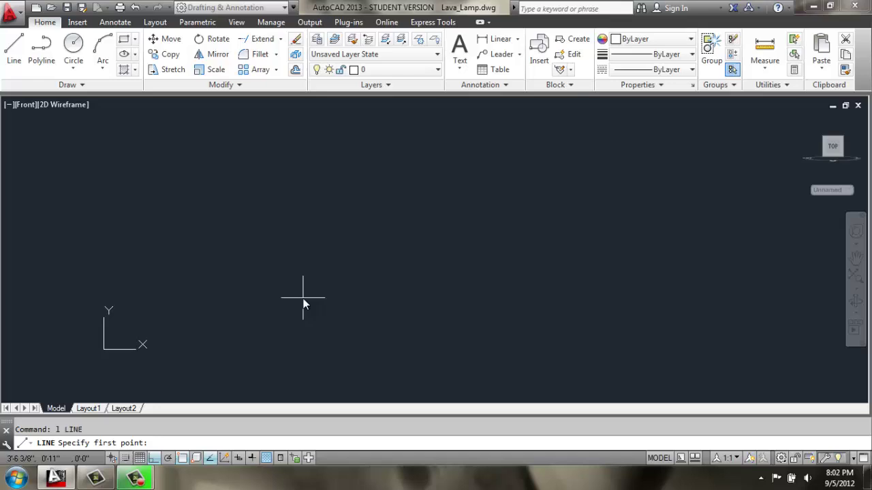
Draw a 14.5-inch vertical line up from the origin and zoom extents to frame it
key(Return)
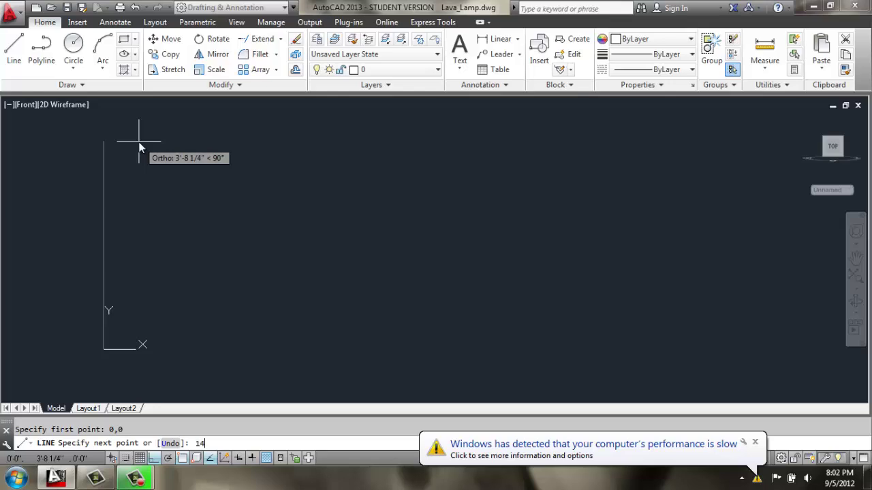
text(5)
key(Return)
key(Return)
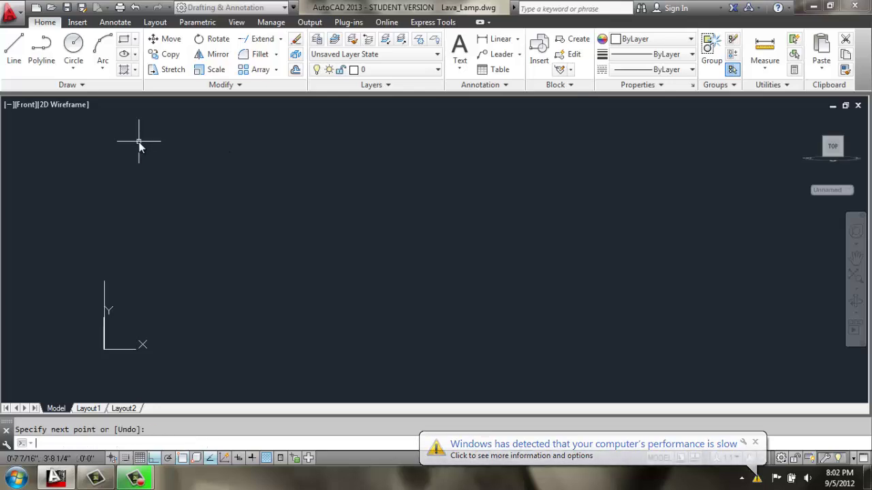
text(z)
key(Return)
text(e)
key(Return)
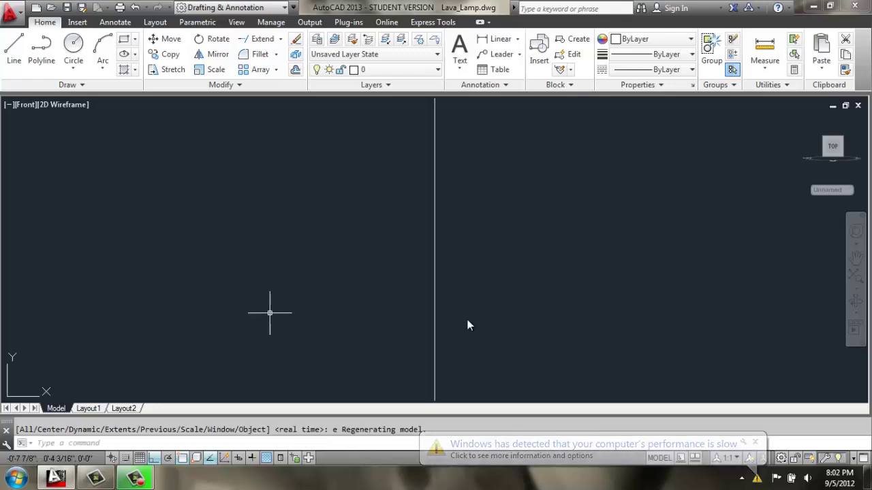
middle_drag(549, 320, 496, 311)
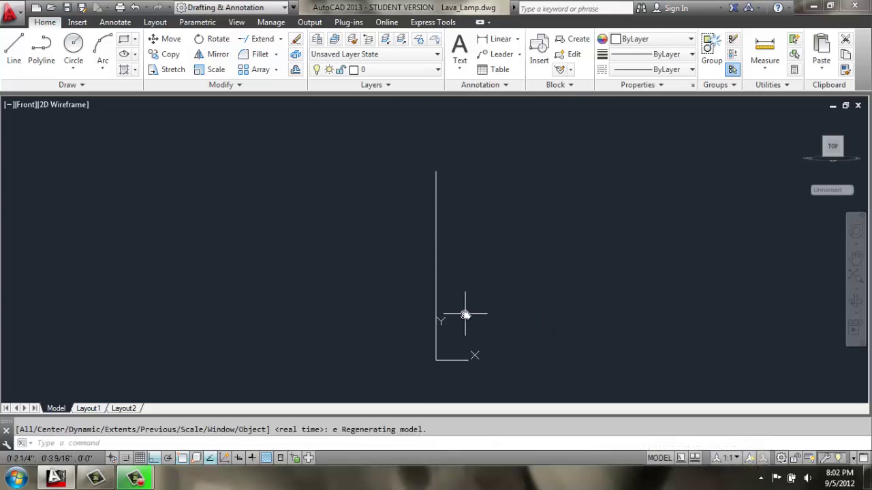
mouse_move(464, 288)
middle_down()
mouse_move(474, 324)
mouse_move(457, 327)
middle_up()
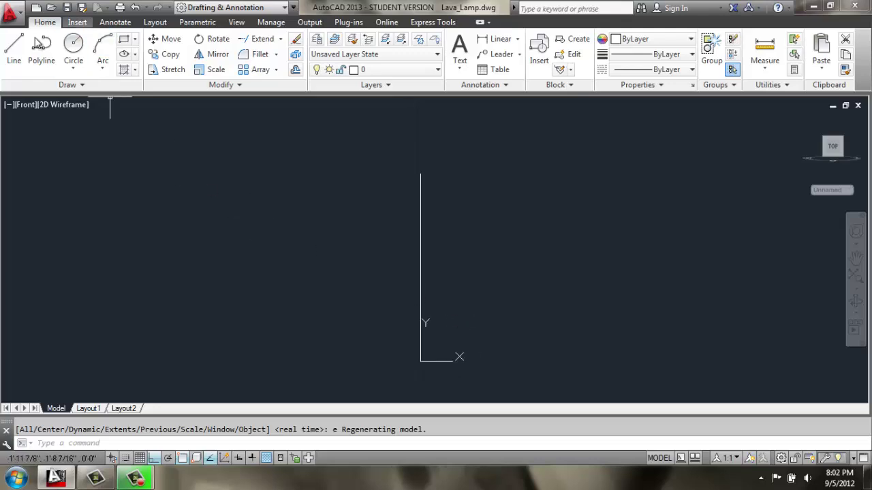
Draw a 1-inch guide line leftward, 3 inches up the vertical axis
click(20, 44)
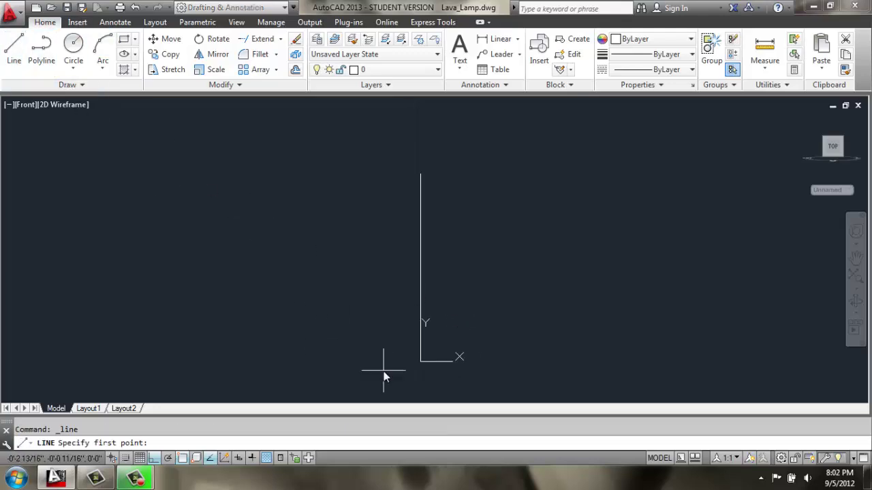
click(418, 364)
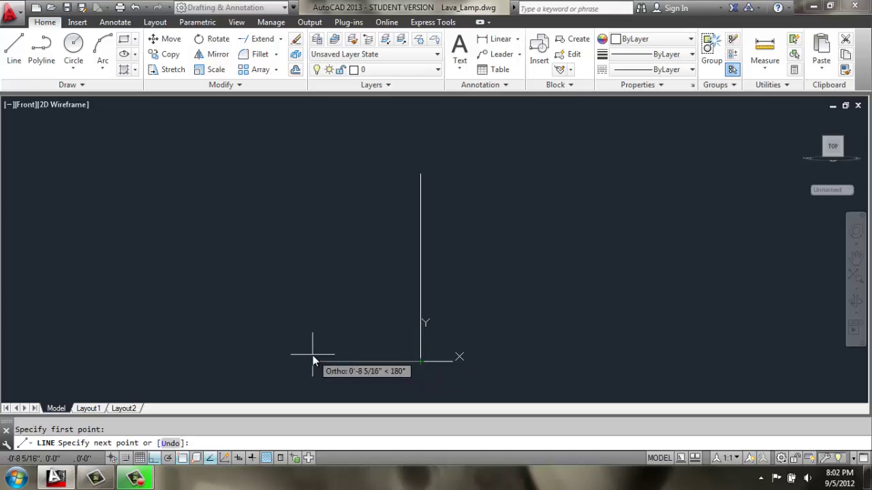
key(Return)
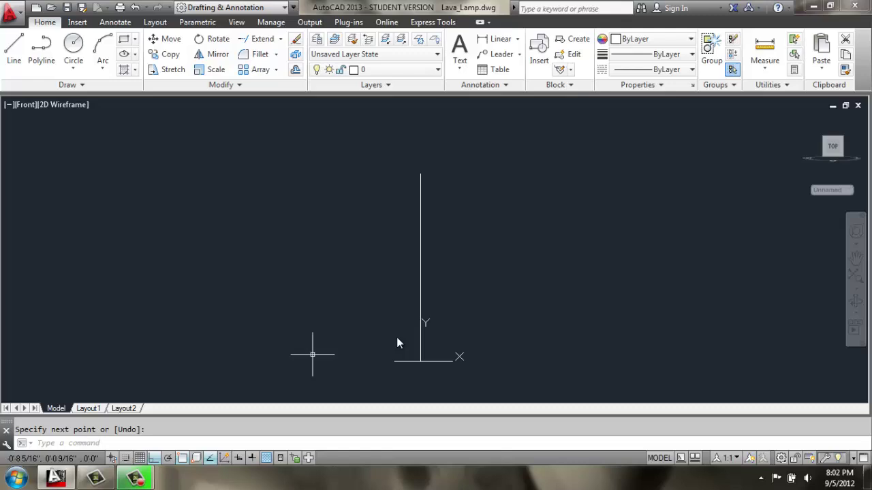
text(l)
key(Return)
scroll(419, 368, up, 2)
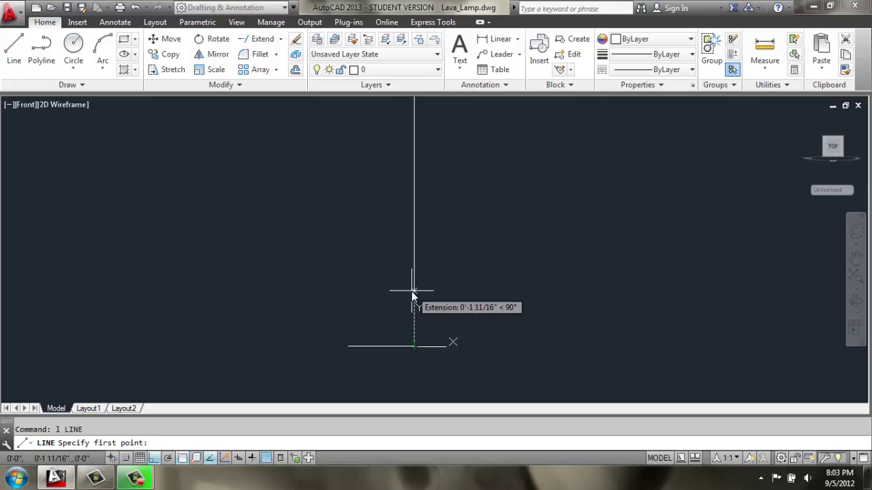
text(3)
key(Return)
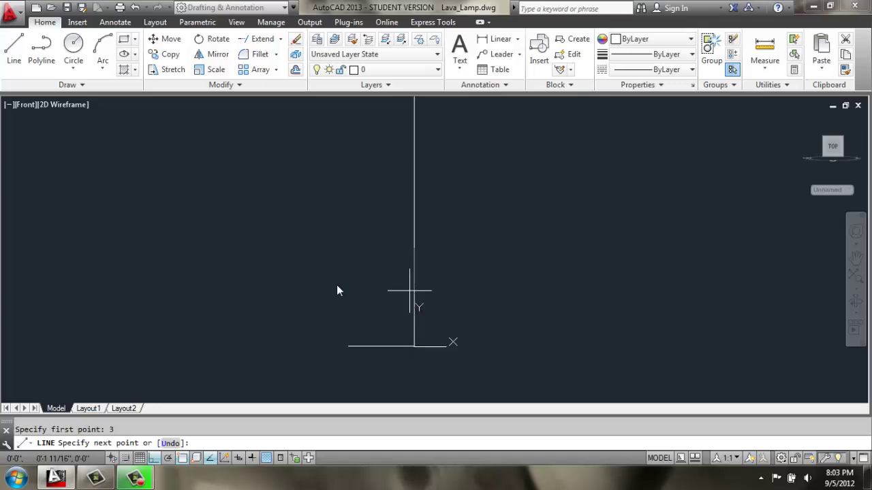
text(1)
key(Return)
key(Return)
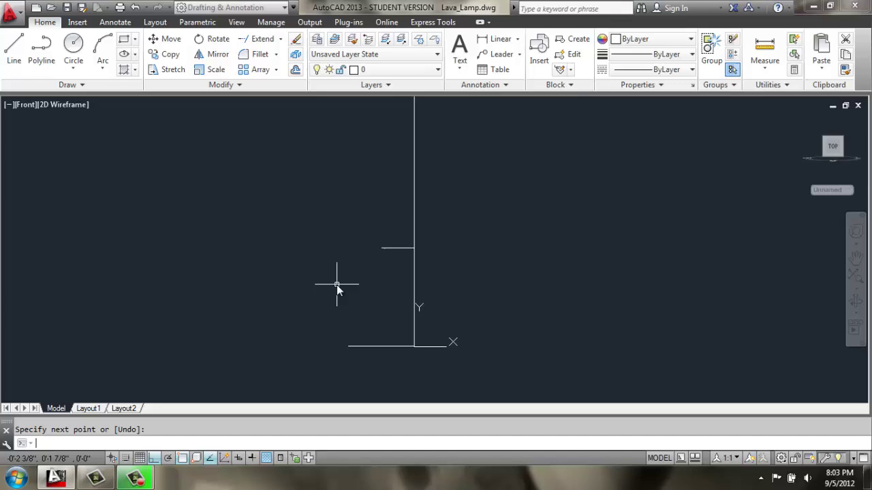
middle_drag(422, 227, 407, 283)
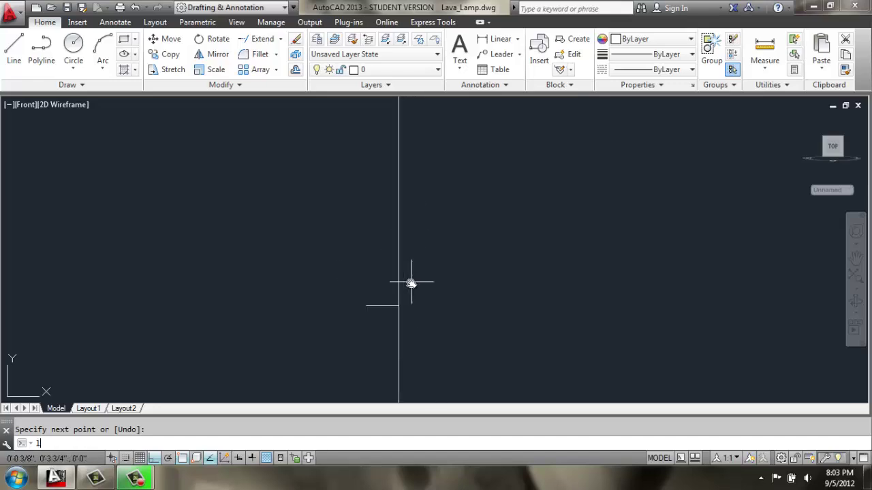
Add a 2-inch guide line leftward, 3 inches above the first ledge
key(Return)
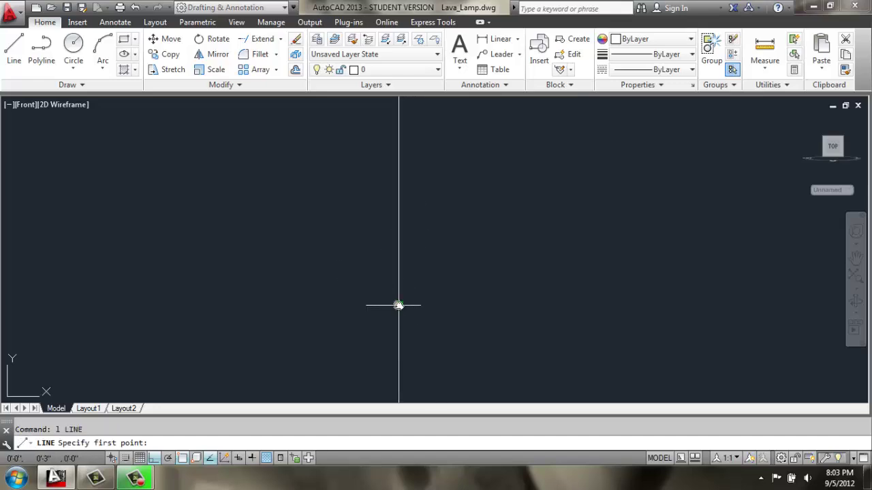
mouse_move(398, 305)
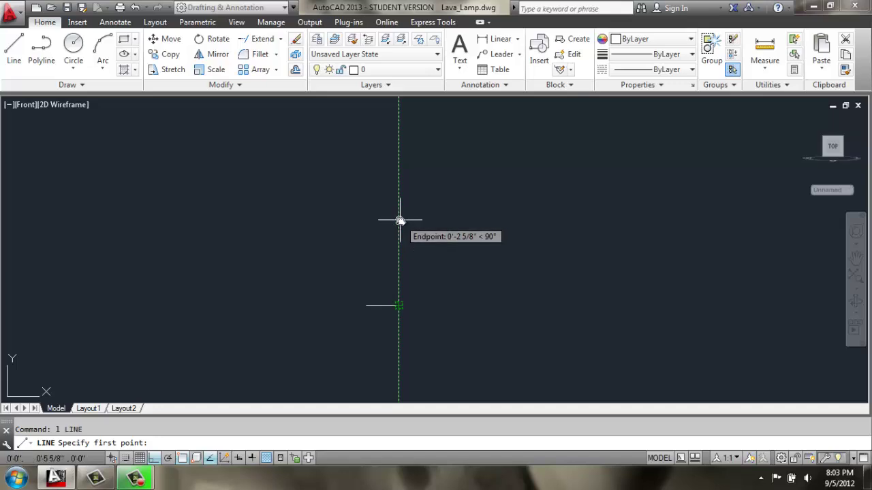
key(Return)
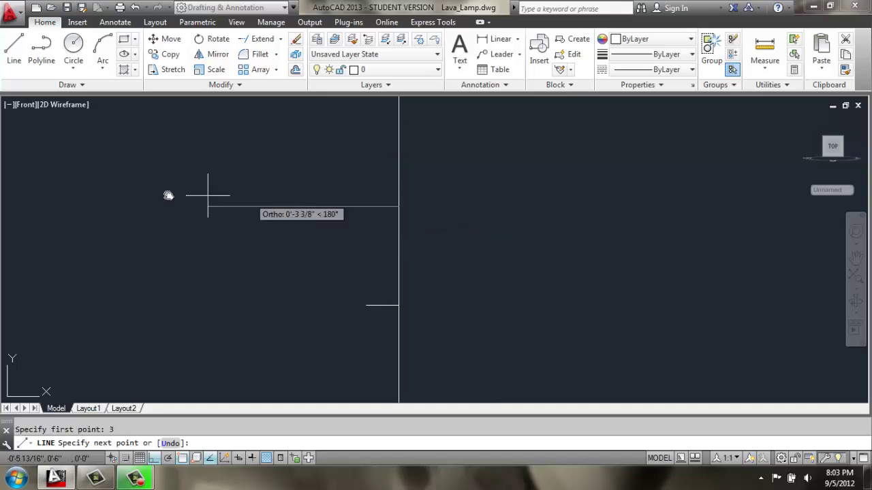
text(2)
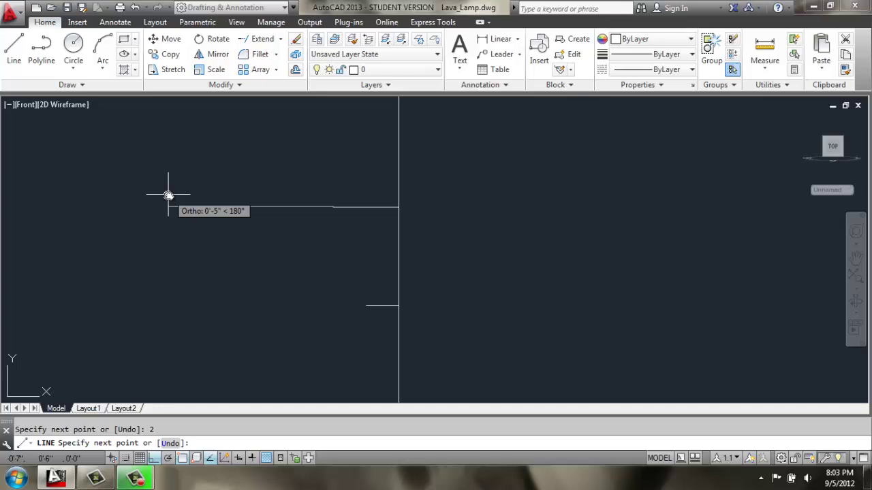
key(Return)
key(Return)
middle_drag(334, 163, 318, 301)
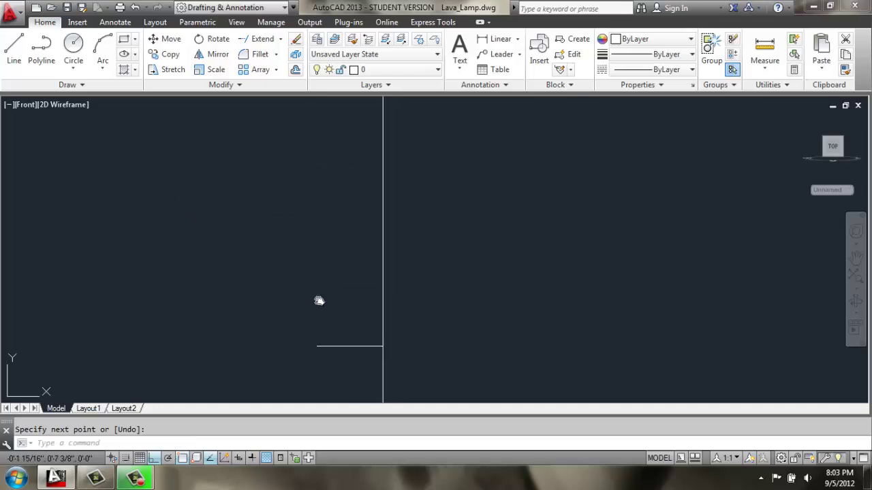
text(l)
key(Return)
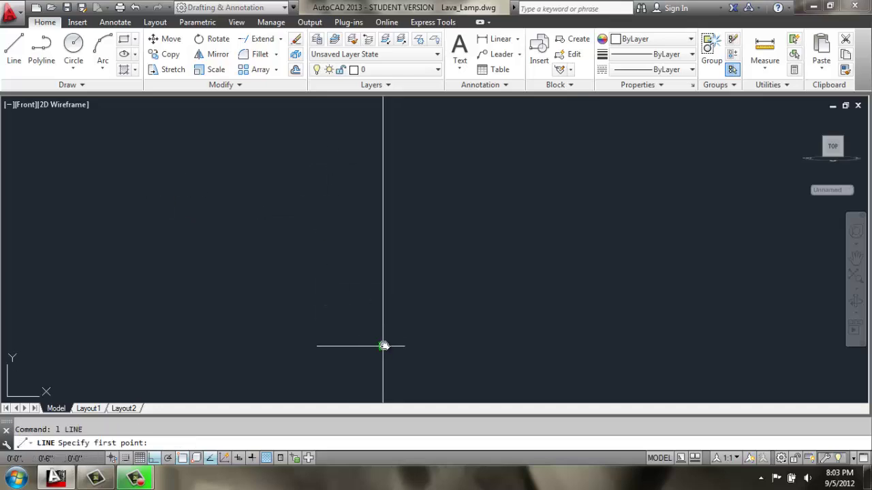
Add a 1-inch guide line leftward, 6.5 inches higher up the axis
mouse_move(384, 346)
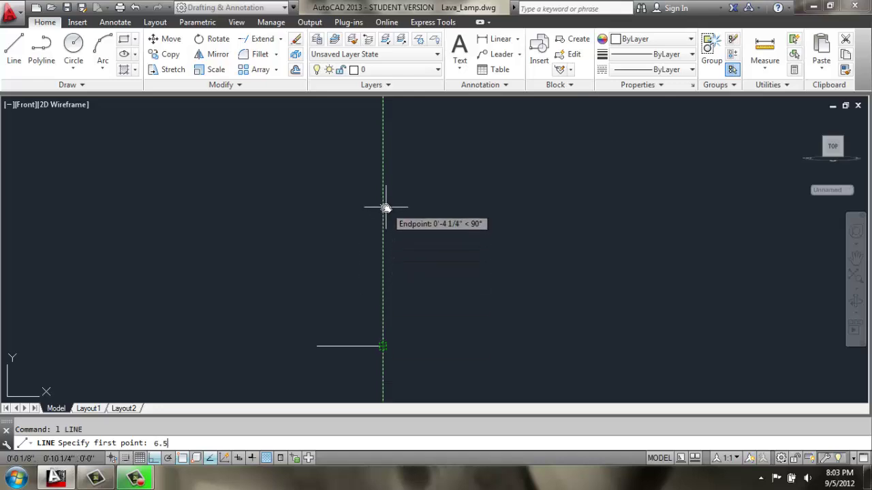
text(6.5)
key(Return)
scroll(388, 206, down, 4)
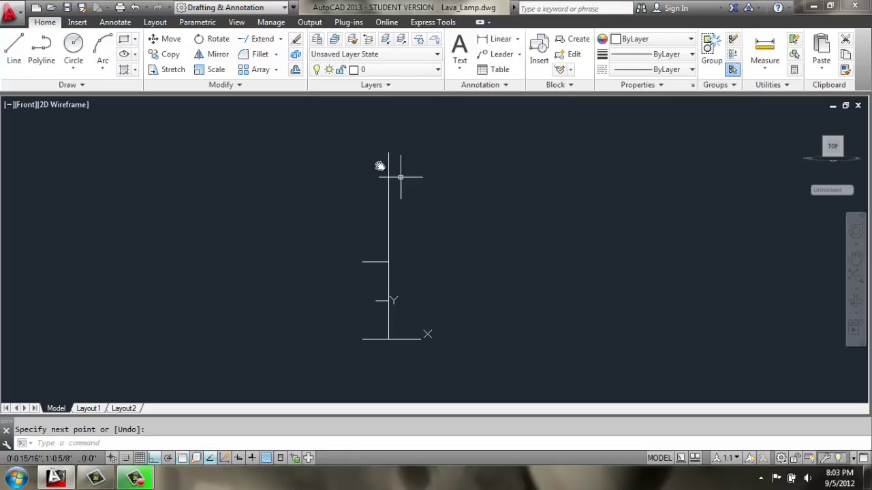
key(Escape)
text(l)
key(Return)
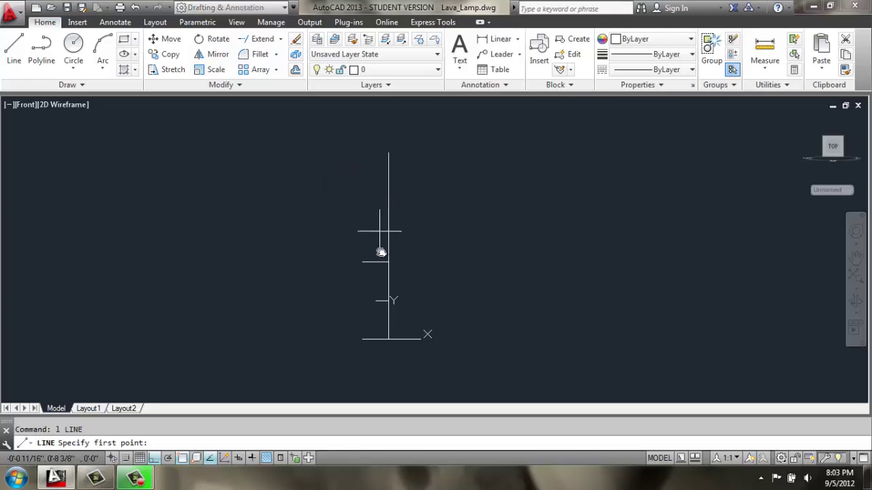
mouse_move(388, 260)
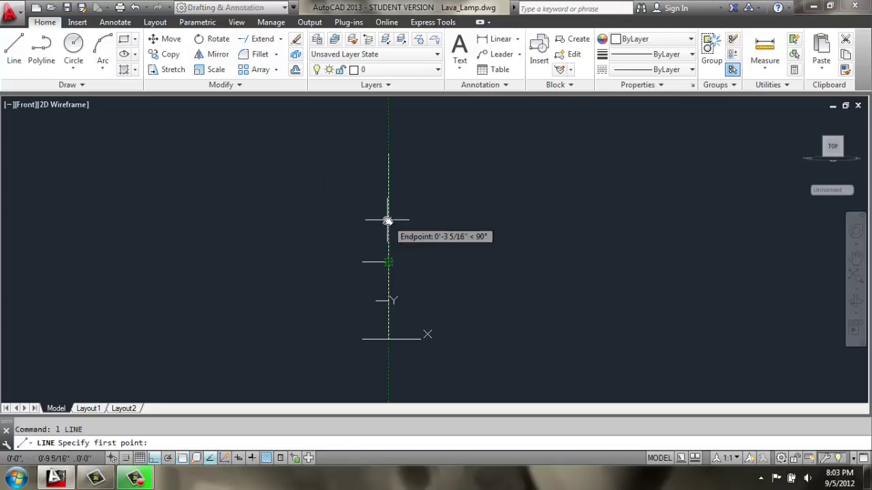
text(6.5)
key(Return)
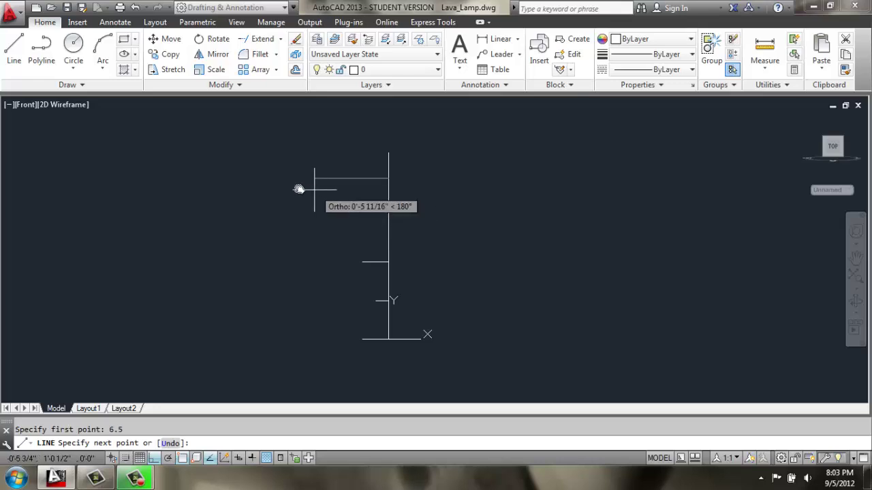
text(1)
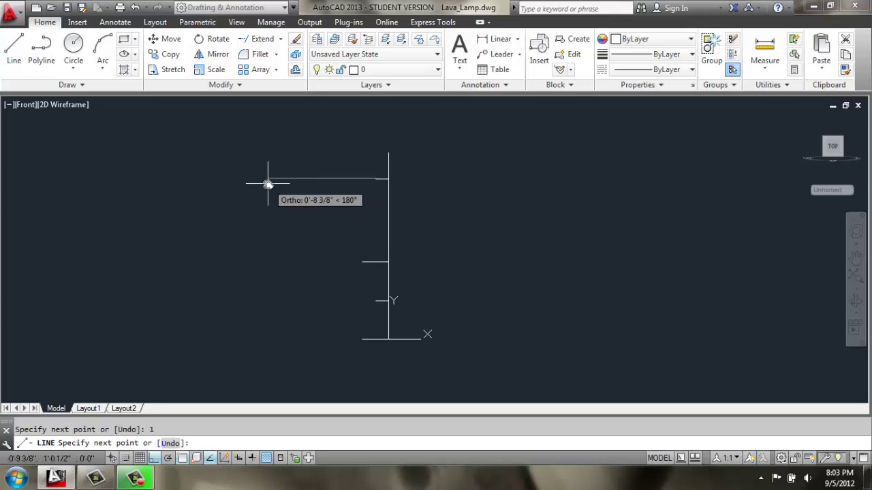
key(Return)
key(Return)
Draw a 0.5-inch guide line left from the axis's top end
scroll(369, 132, up, 4)
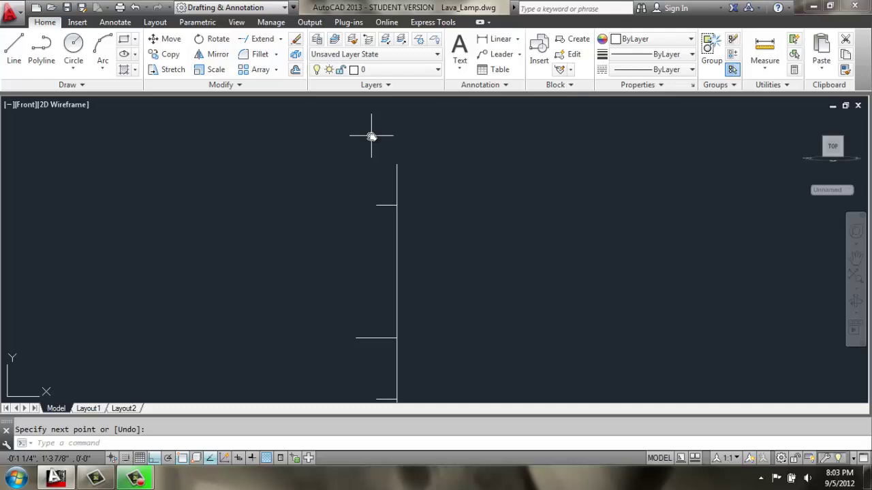
text(l)
key(Return)
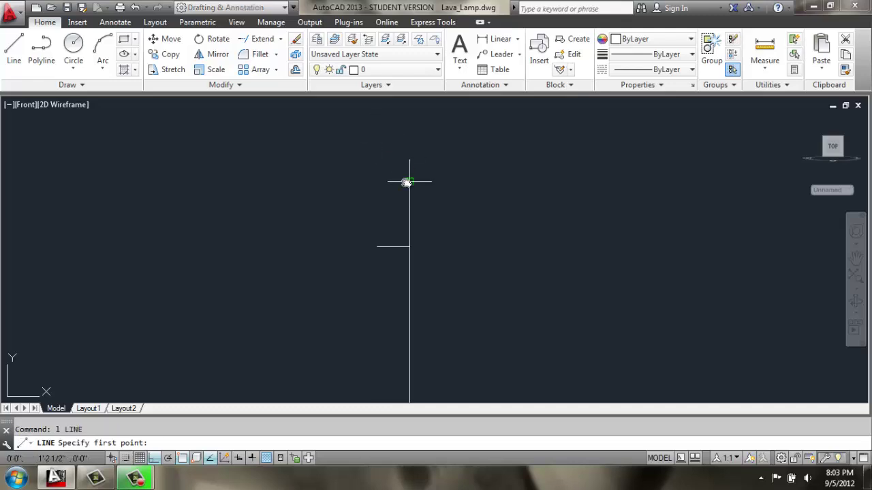
click(407, 182)
text(.5)
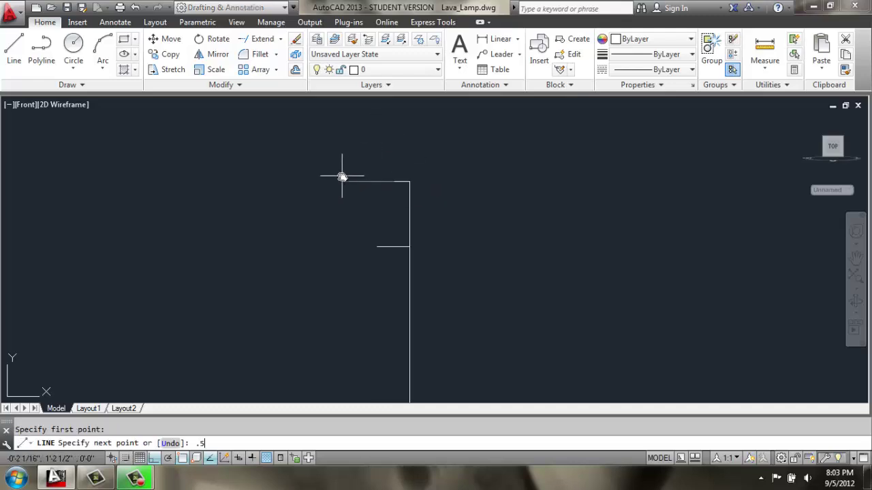
key(Return)
key(Return)
scroll(342, 176, down, 4)
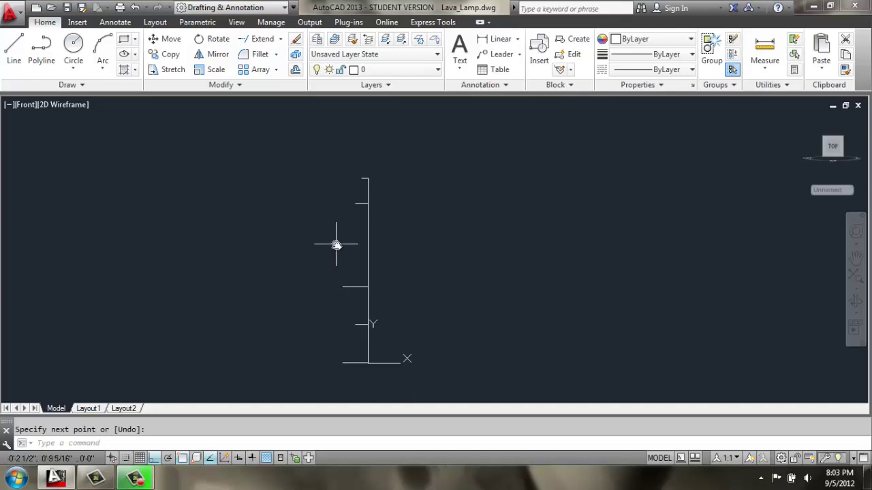
middle_drag(335, 243, 333, 233)
scroll(342, 243, up, 2)
scroll(342, 244, down, 2)
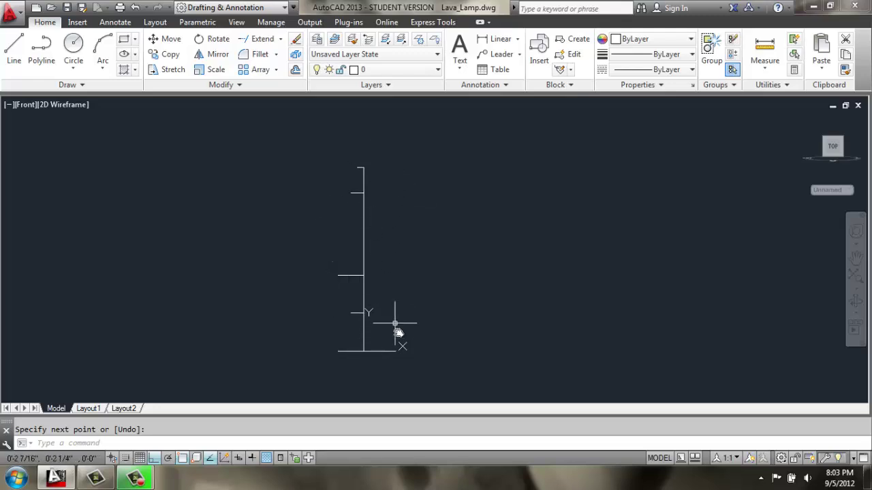
With Ortho off, draw slanted edges from the top guide line down to the lower guide lines
key(Return)
scroll(355, 203, up, 2)
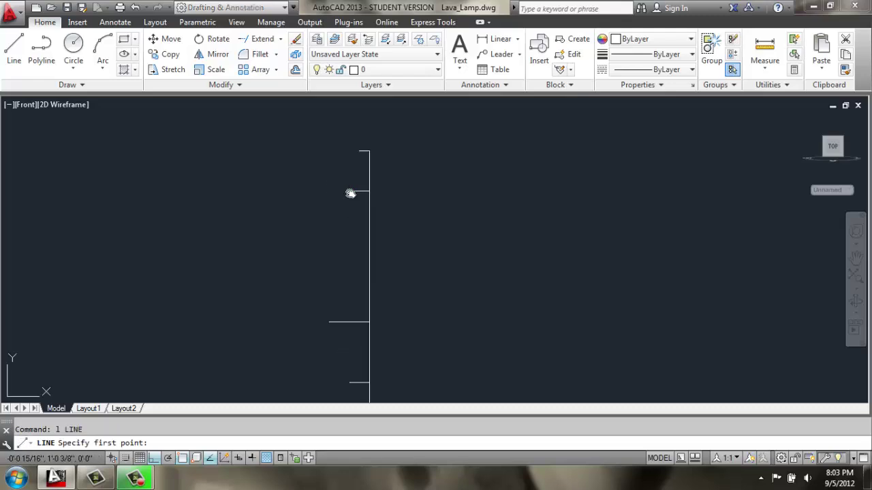
click(363, 125)
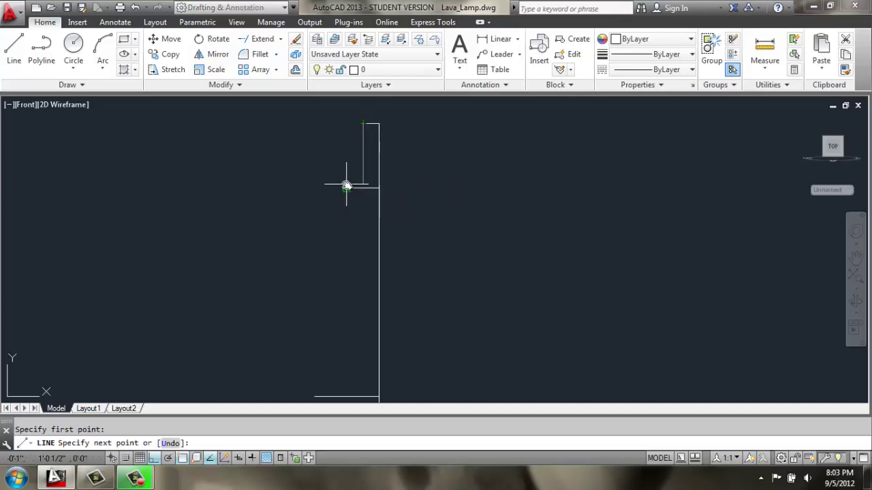
key(F8)
click(345, 186)
key(Return)
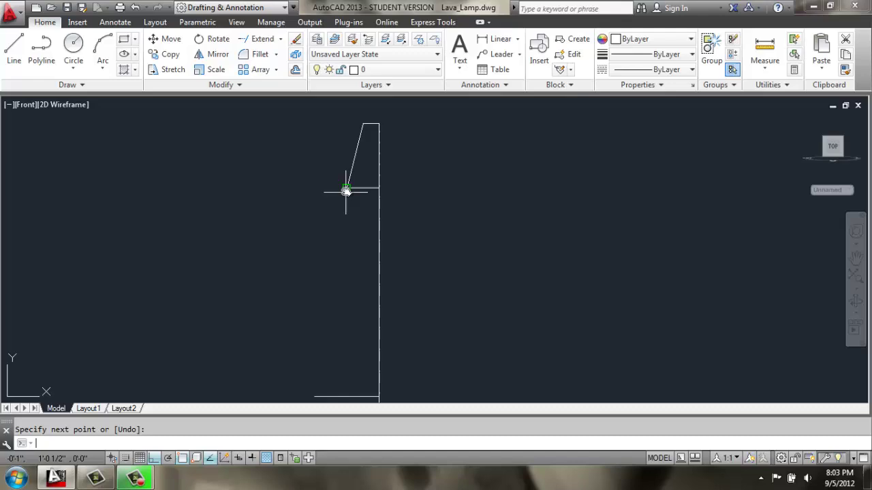
key(Return)
click(345, 186)
click(314, 396)
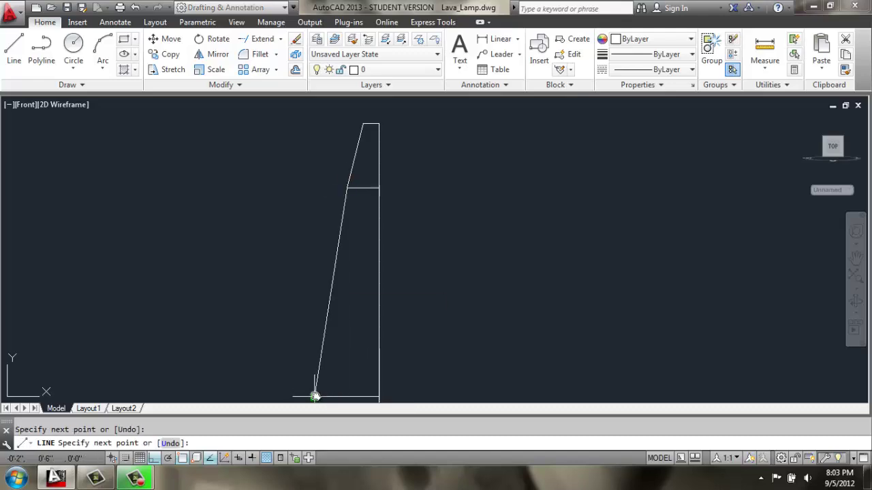
key(Return)
Draw the lower edge angling inward, then out to the bottom guide line
scroll(311, 375, down, 2)
middle_drag(311, 375, 293, 238)
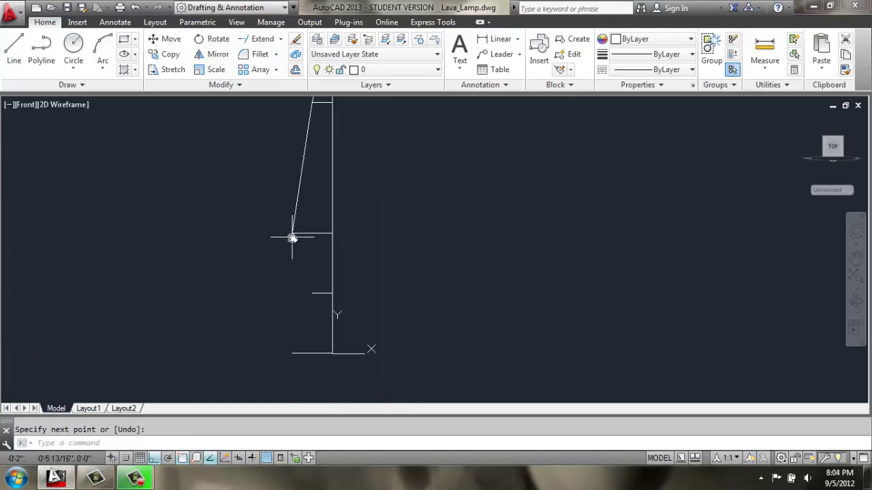
text(l)
key(Return)
click(293, 233)
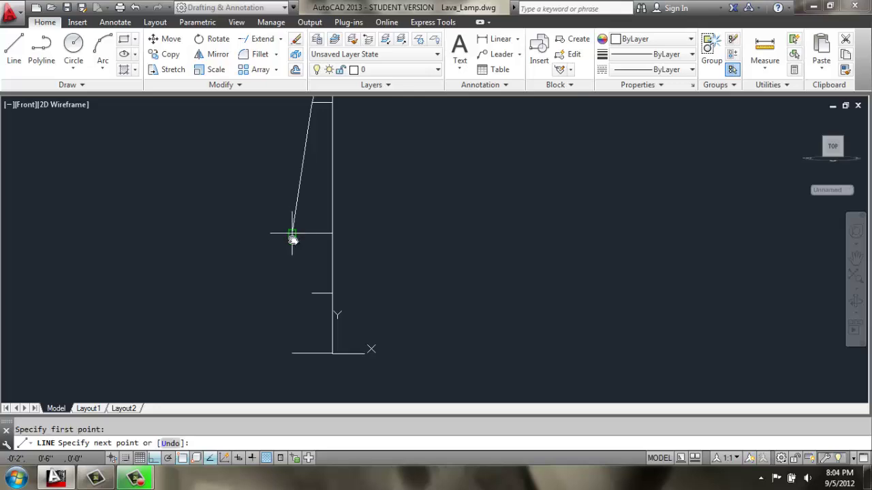
click(311, 293)
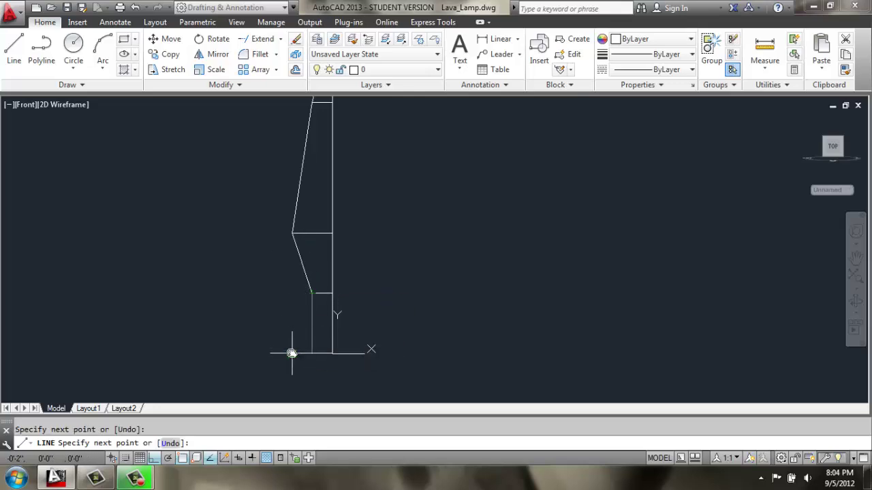
click(292, 353)
key(Return)
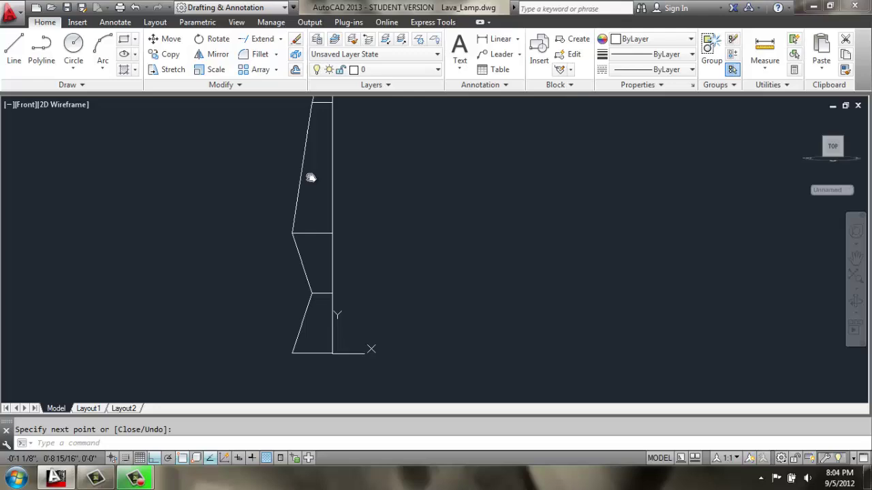
middle_drag(310, 178, 315, 216)
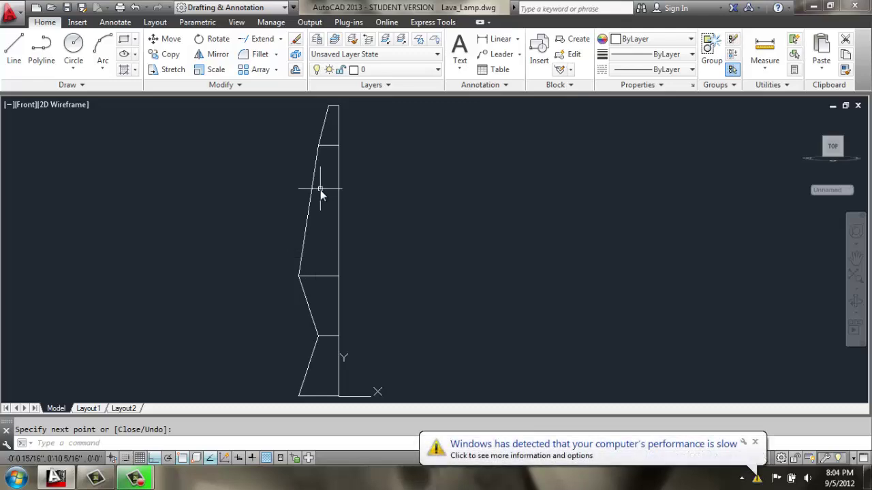
Close the edge at the top corner and join the top ledge, slant and guide line into a polyline
scroll(340, 138, up, 2)
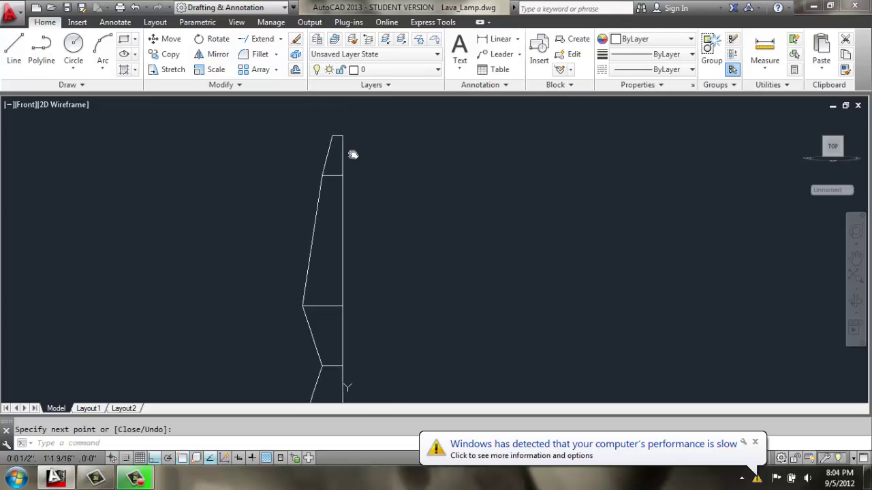
scroll(340, 139, up, 4)
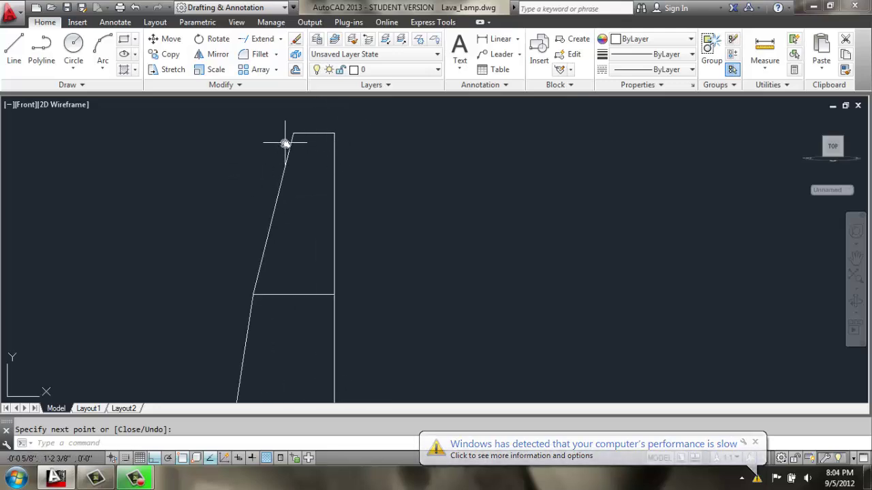
click(291, 131)
key(Return)
click(314, 117)
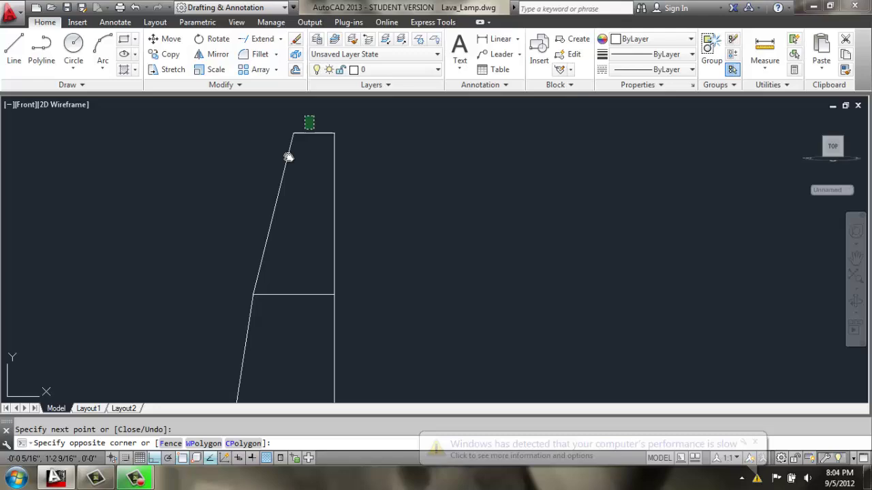
click(279, 171)
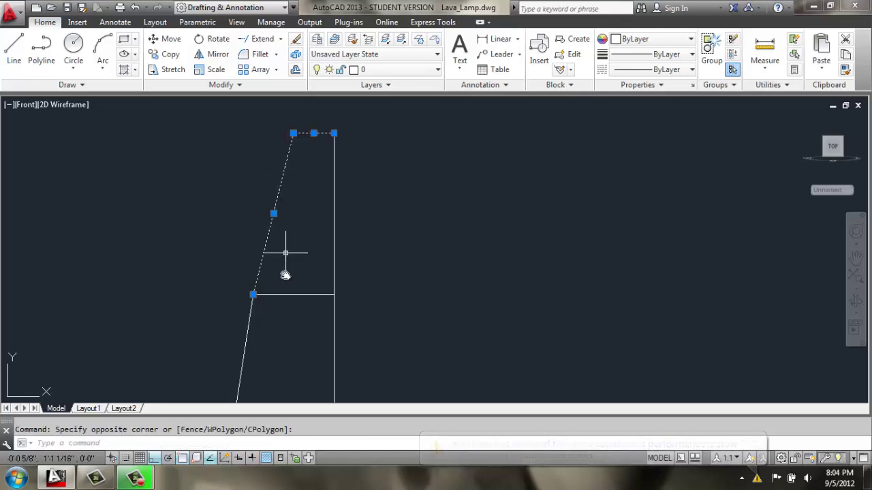
click(275, 295)
text(j)
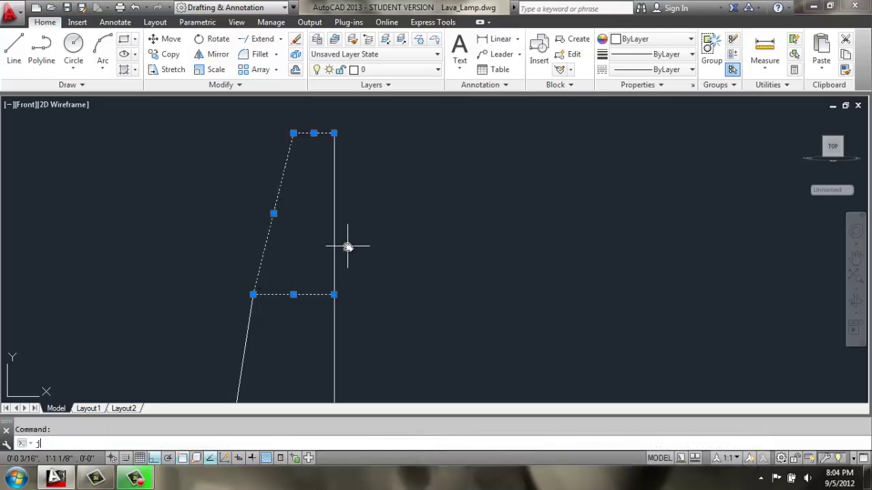
key(Return)
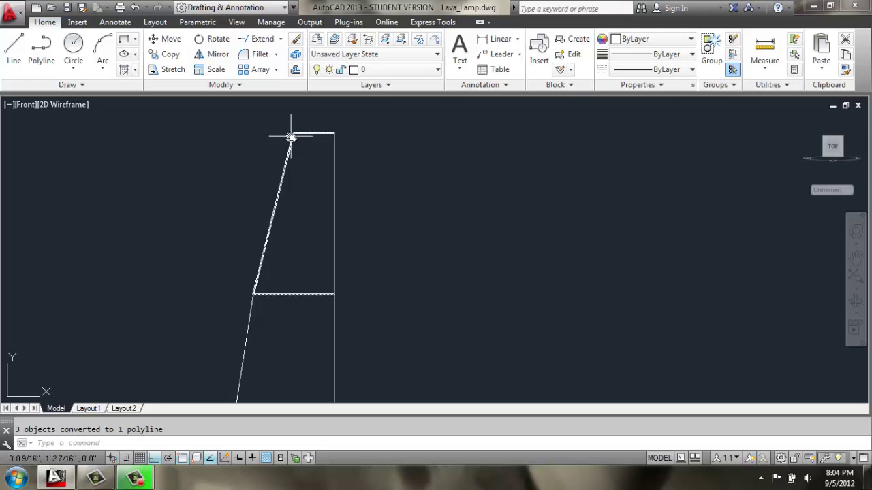
Move the joined top-section polyline 3 units to the left
scroll(315, 193, down, 2)
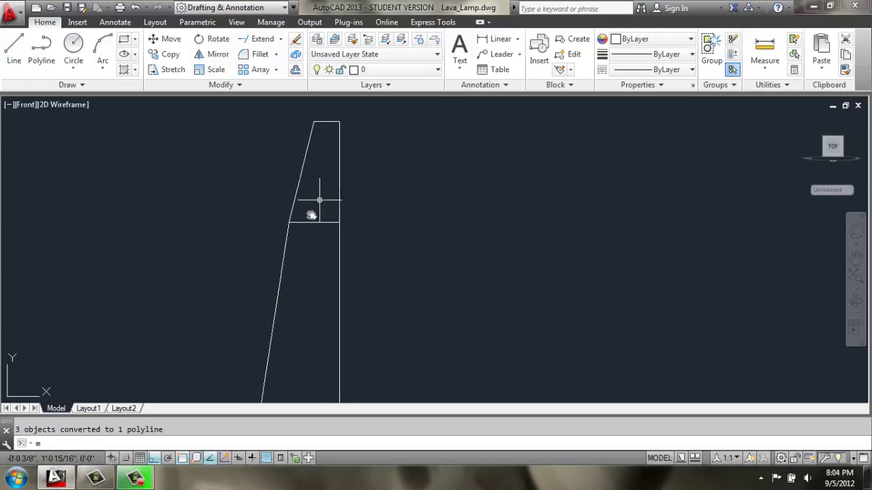
text(m)
key(Return)
click(304, 223)
key(Return)
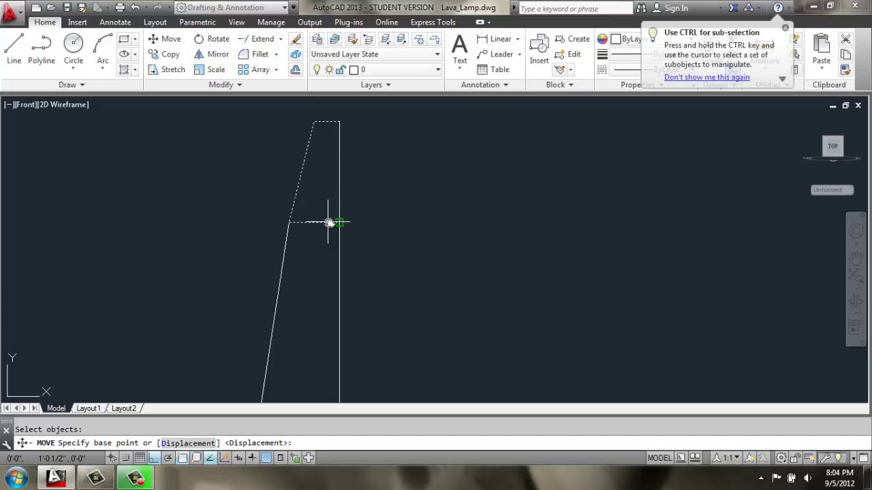
click(339, 222)
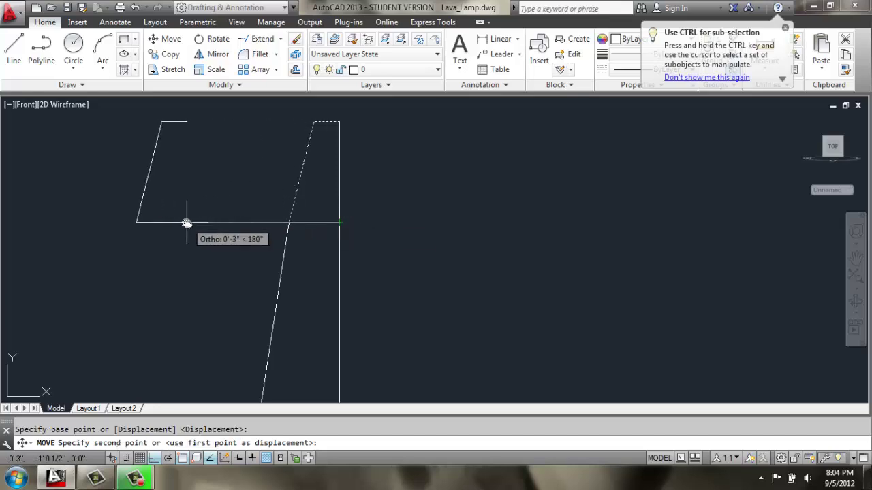
text(3)
key(Return)
key(Return)
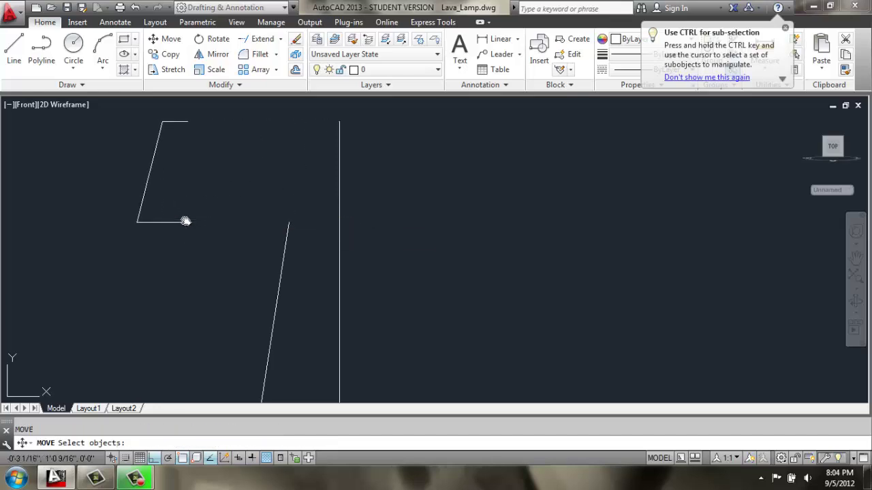
scroll(227, 219, down, 2)
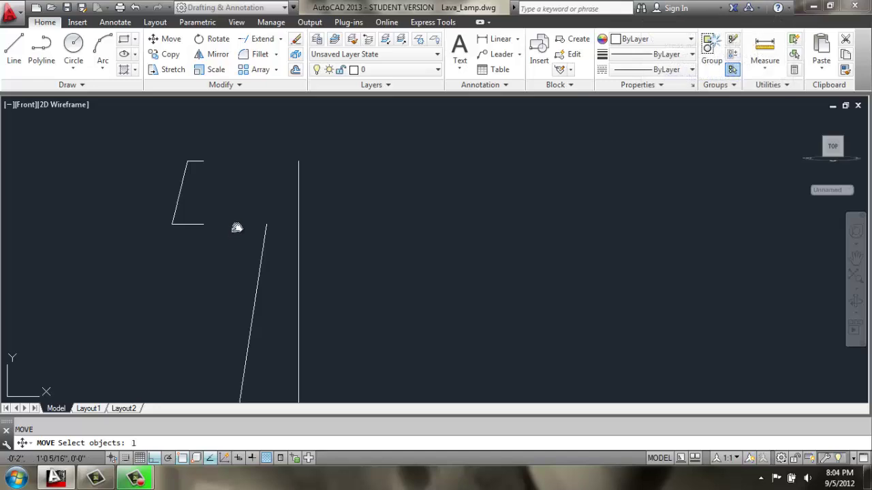
Draw a 1-unit horizontal line from the long slant's top end to the axis
click(264, 235)
scroll(264, 236, up, 2)
key(Escape)
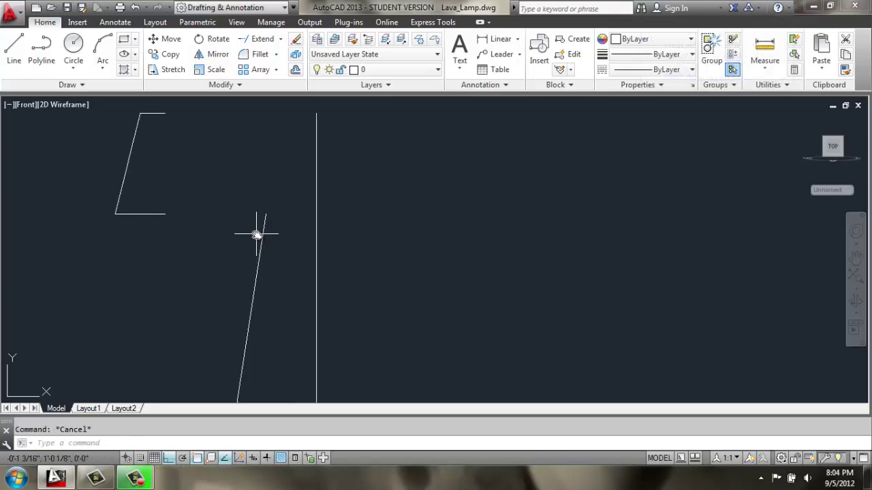
text(l)
key(Return)
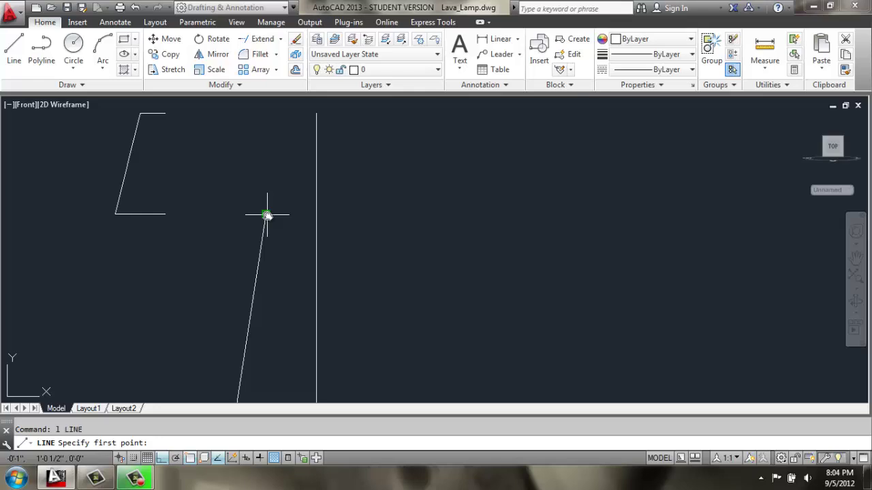
click(266, 214)
text(1)
key(Return)
key(Return)
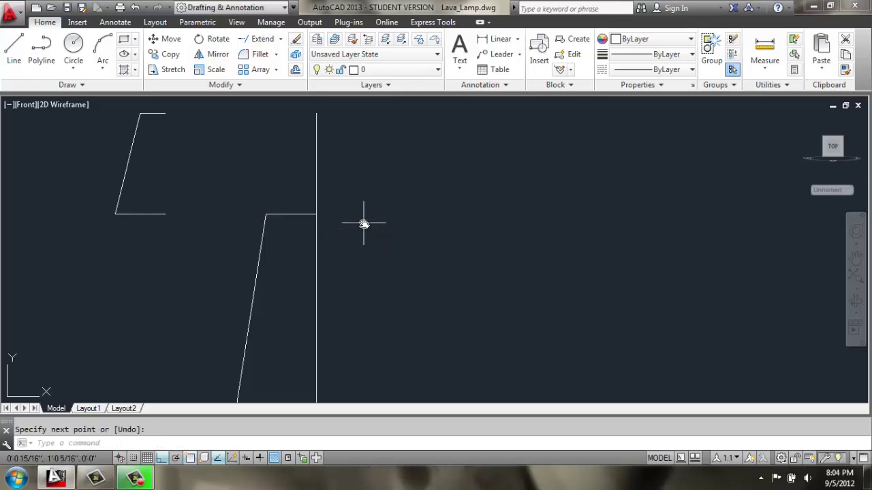
Join the middle section's top line, long slant and lower ledge into one polyline
scroll(360, 220, down, 2)
middle_drag(324, 279, 366, 222)
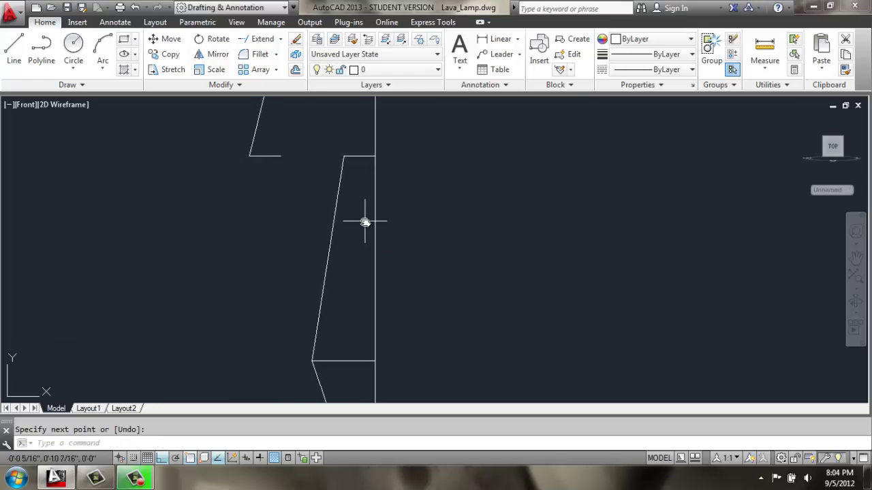
text(j)
key(Return)
click(365, 143)
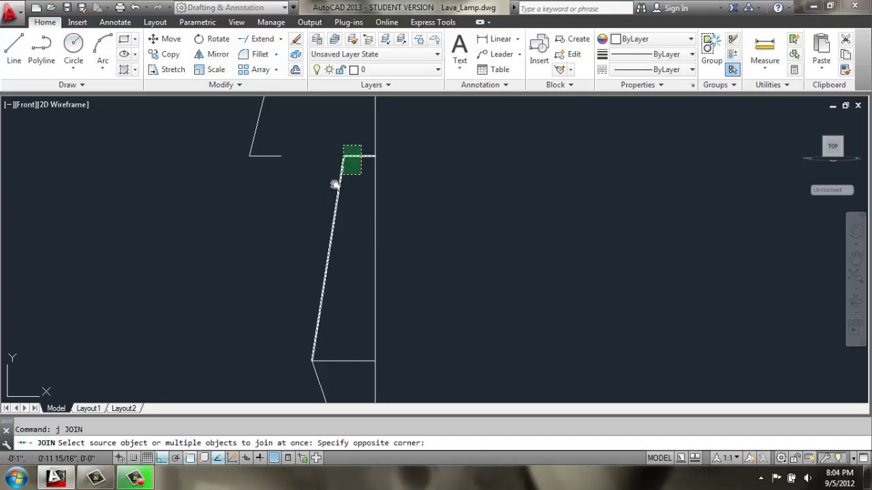
click(334, 181)
click(326, 361)
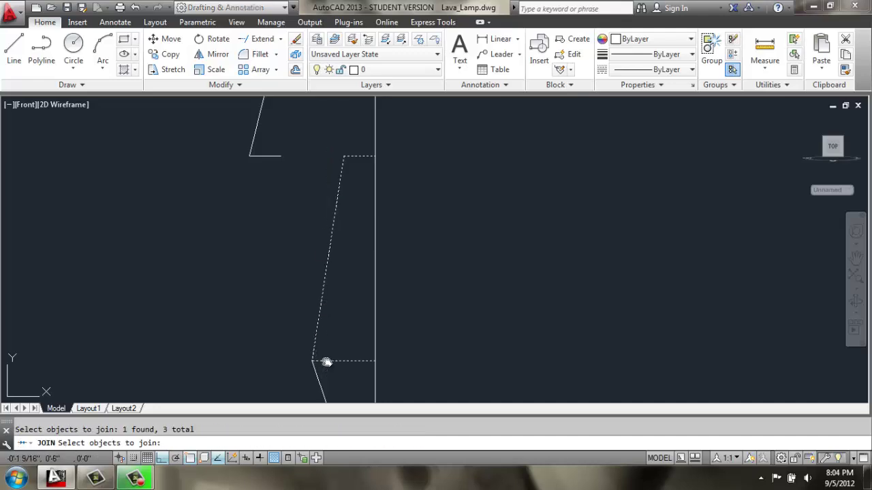
key(Return)
Move the middle-section polyline 3 units to the left
text(m)
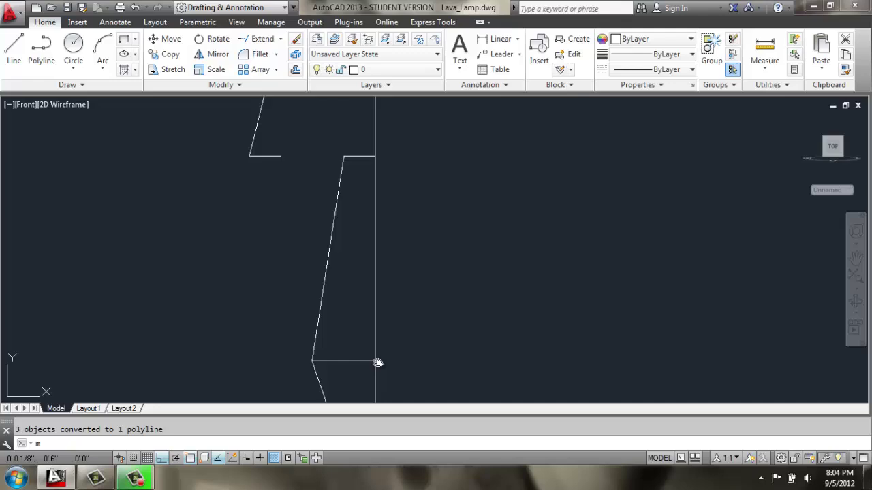
key(Return)
click(372, 361)
key(Return)
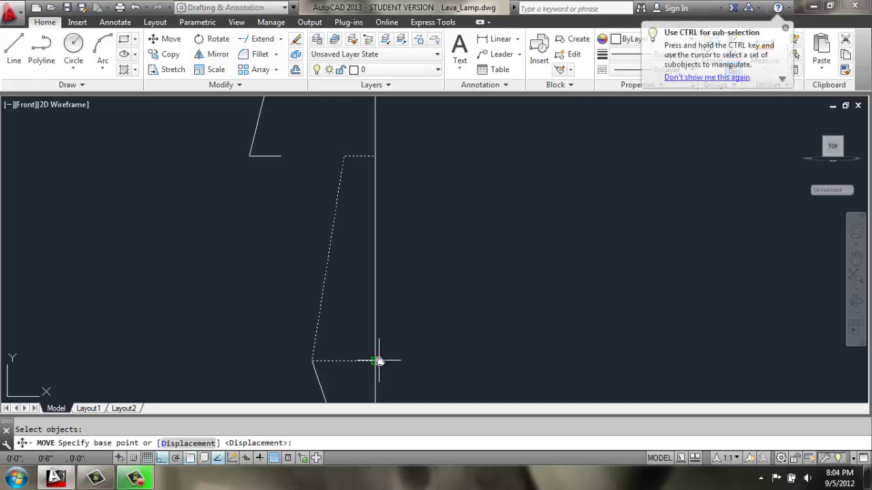
click(375, 361)
text(3)
key(Return)
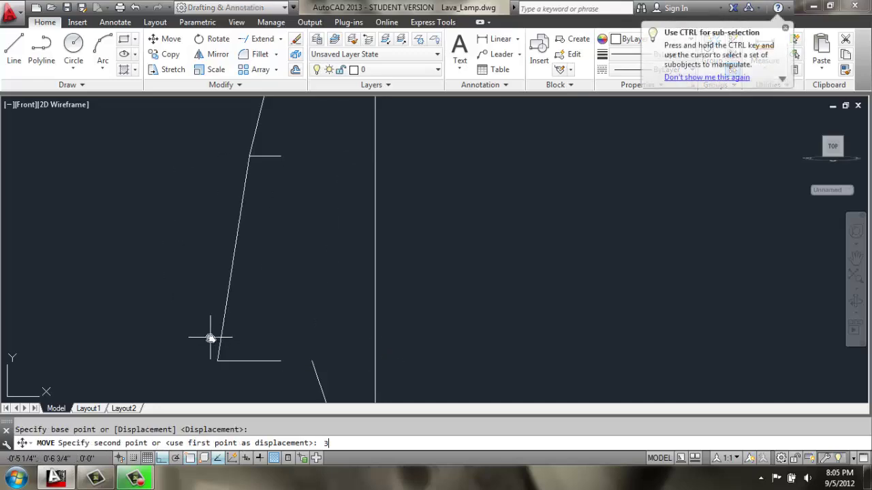
mouse_move(339, 310)
middle_down()
mouse_move(354, 191)
mouse_move(356, 228)
middle_up()
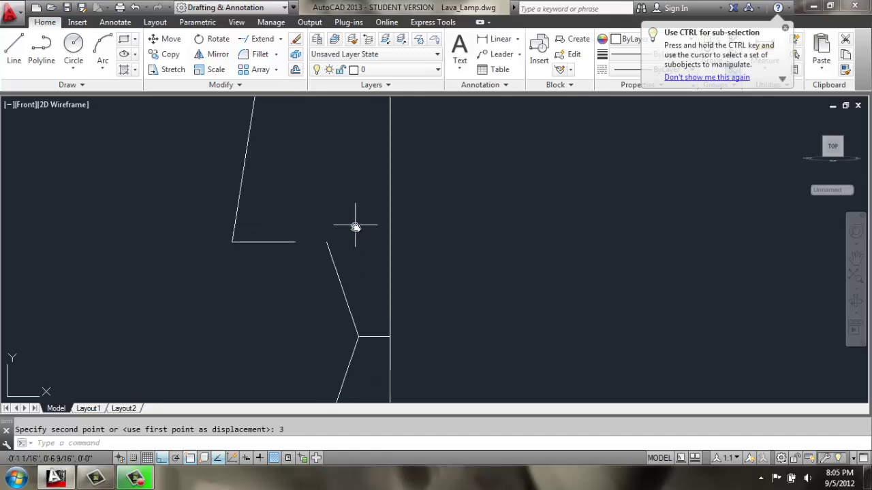
scroll(359, 252, up, 2)
Draw a line from the lower slanted edge's top end across to the vertical axis
key(Escape)
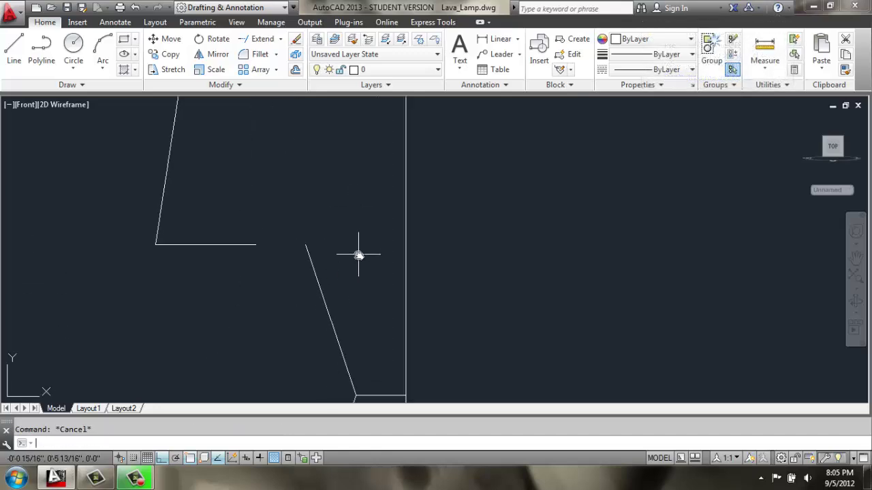
text(l)
key(Return)
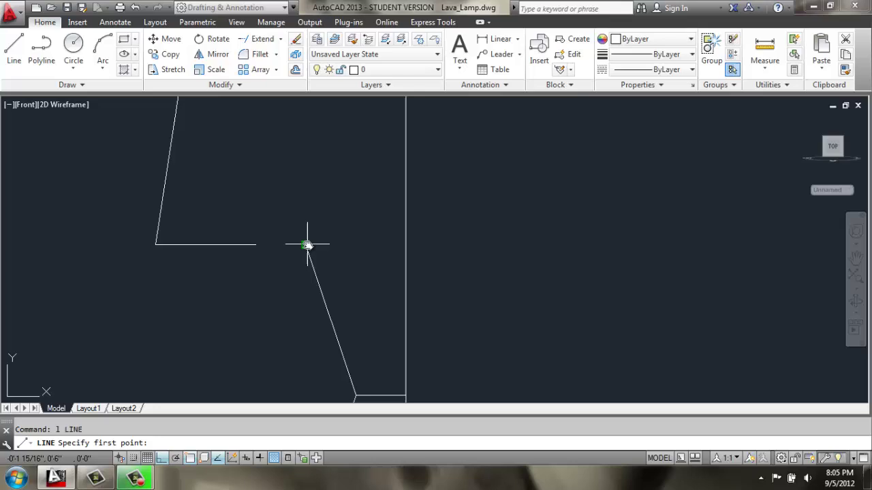
click(306, 244)
click(406, 245)
key(Return)
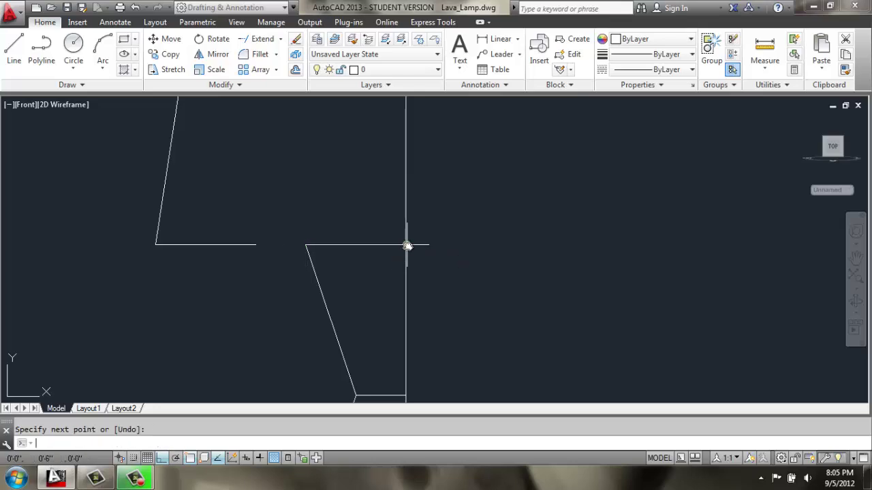
Join the lower section's top line, slant and bottom ledge into one polyline
text(j)
key(Return)
click(353, 224)
click(294, 298)
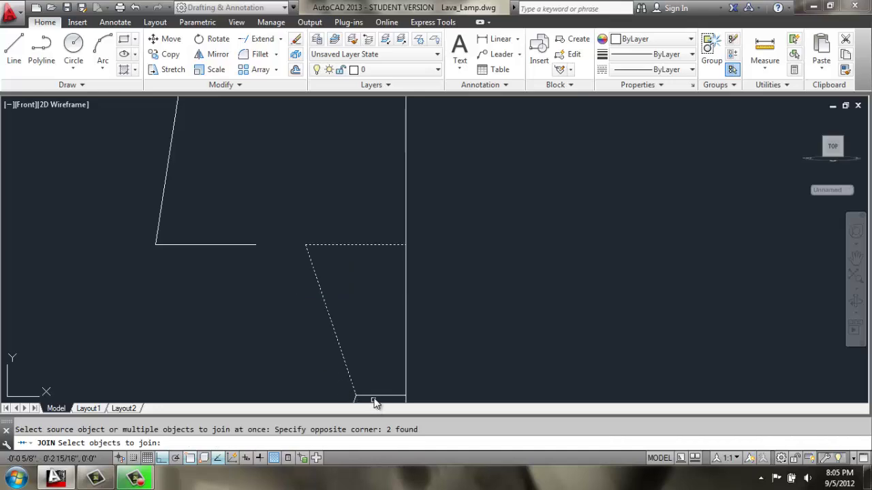
click(374, 397)
key(Return)
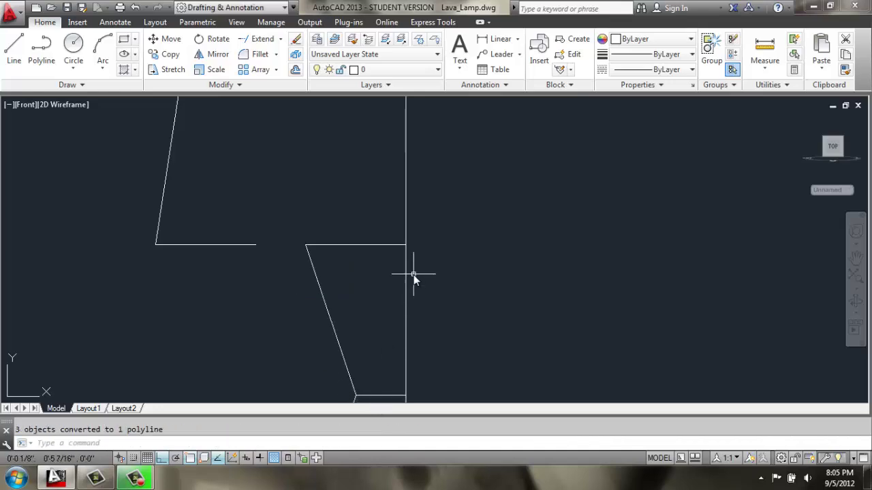
Move the lower-section polyline 3 units to the left
text(m)
key(Return)
click(401, 247)
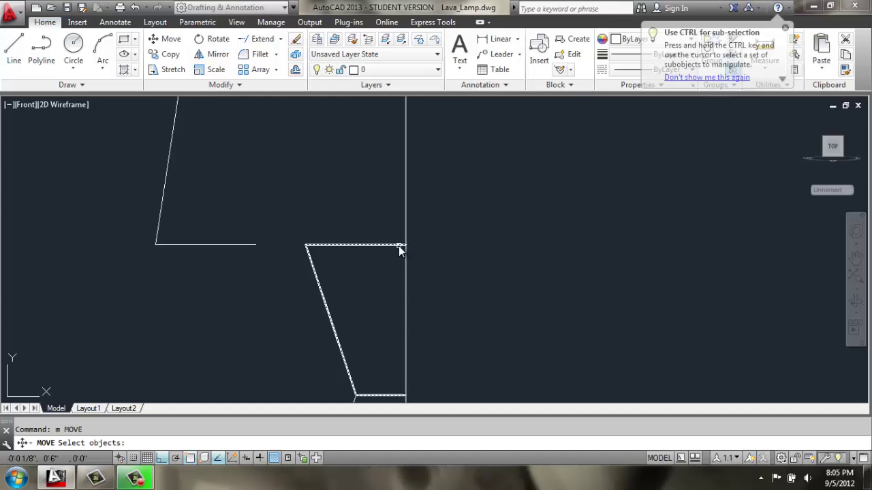
key(Return)
click(401, 245)
text(3)
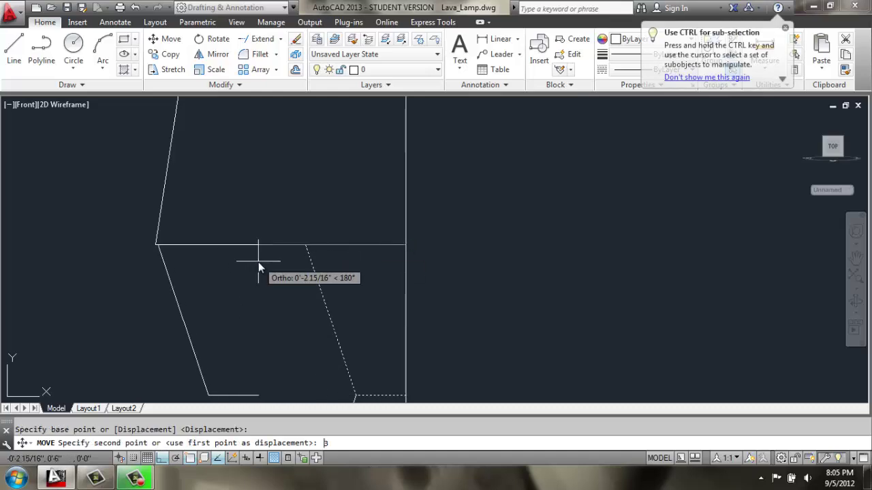
key(Return)
scroll(258, 262, down, 2)
middle_drag(253, 253, 270, 200)
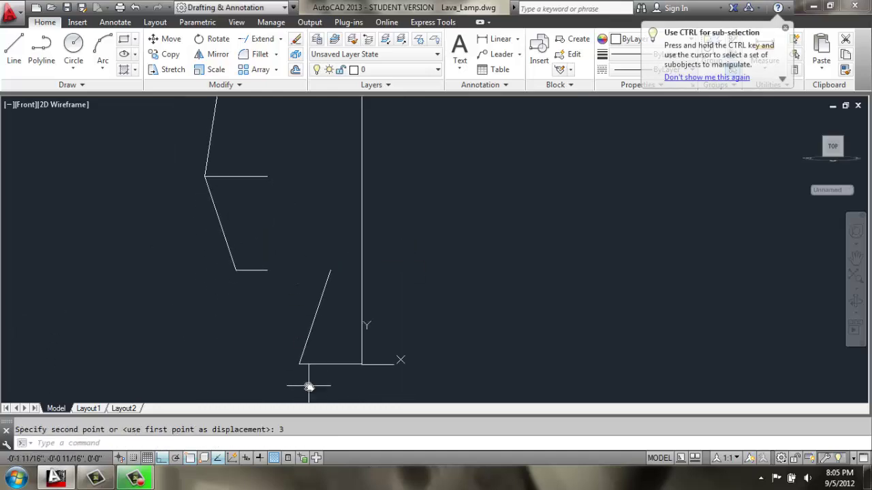
Draw a 1-unit top line from the slanted line's upper end to close the trapezoid
scroll(309, 369, up, 2)
text(l)
key(Return)
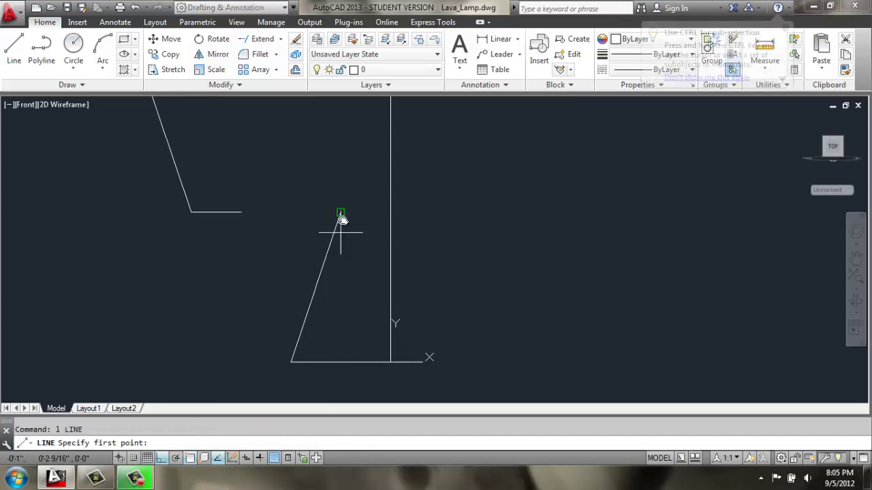
click(341, 212)
key(Return)
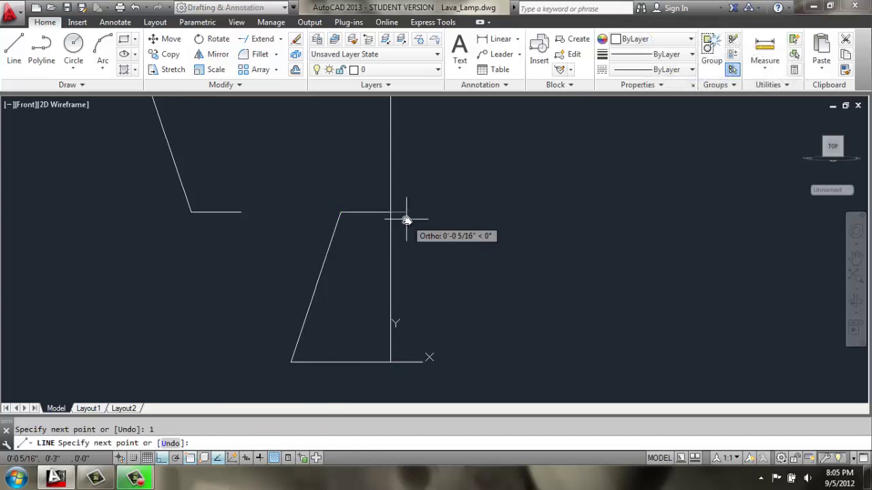
key(Return)
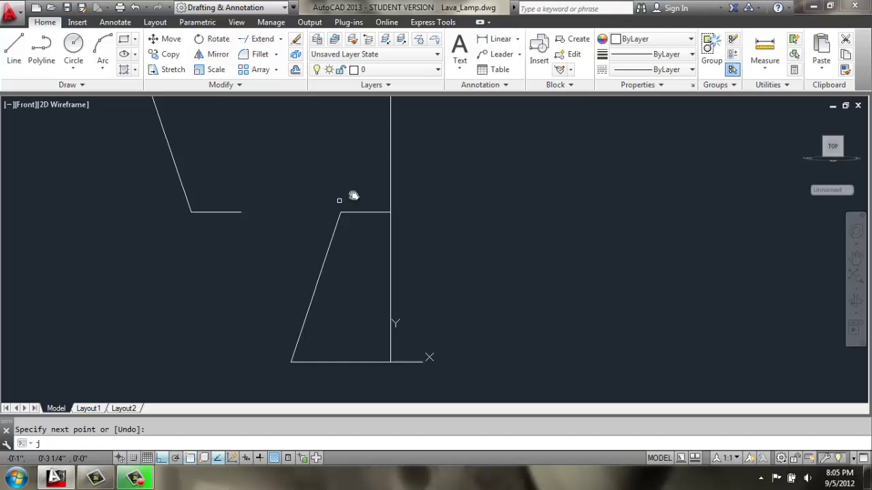
Join the trapezoid lines into a single polyline
key(Return)
click(360, 200)
click(268, 377)
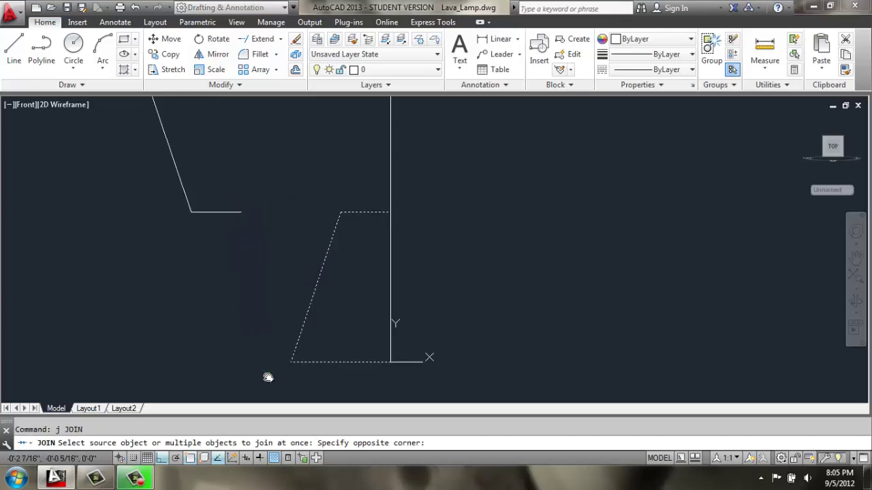
key(Return)
Move the trapezoid polyline 3 units left so it stacks under the upper profile
text(m)
key(Return)
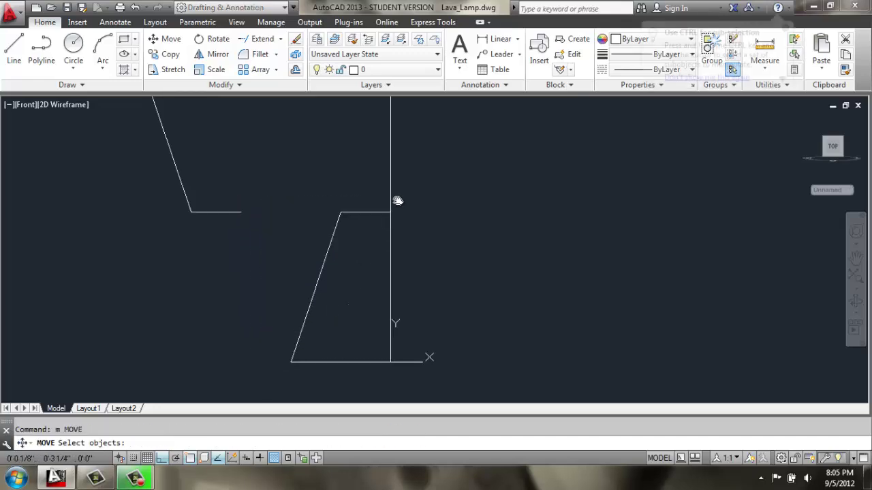
click(374, 212)
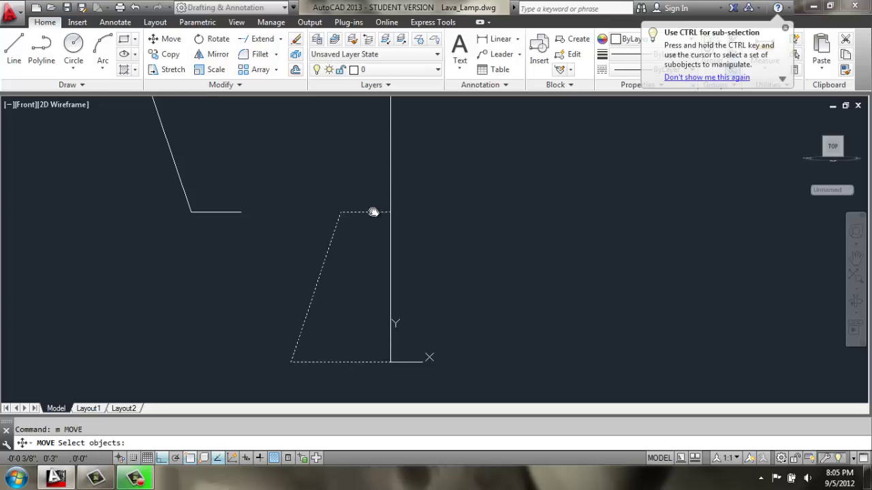
key(Return)
click(391, 212)
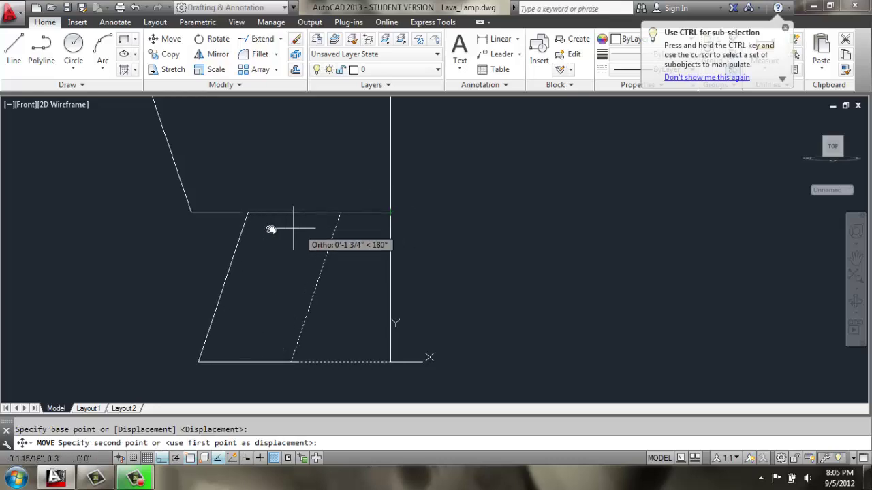
text(3)
key(Return)
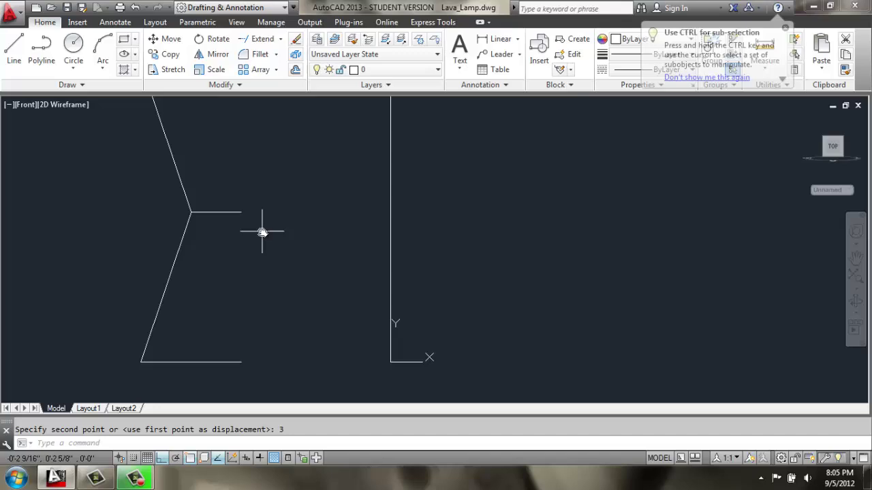
scroll(260, 230, down, 2)
middle_drag(259, 227, 274, 262)
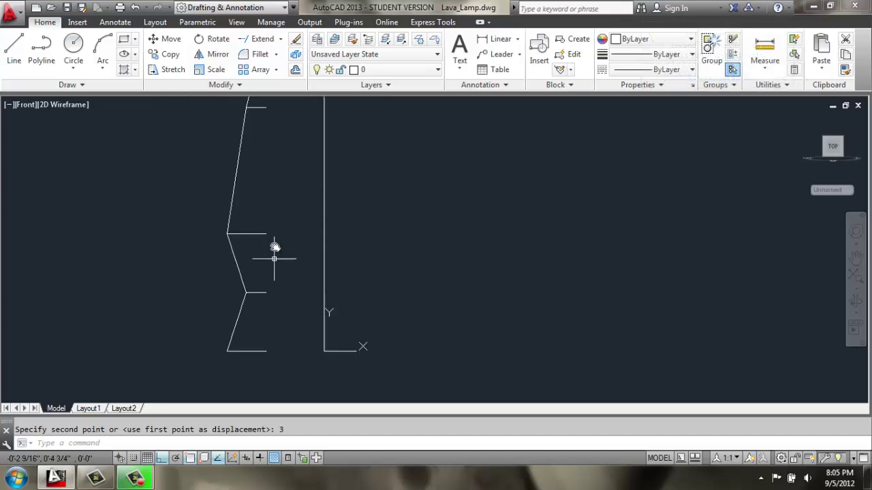
scroll(274, 231, down, 1)
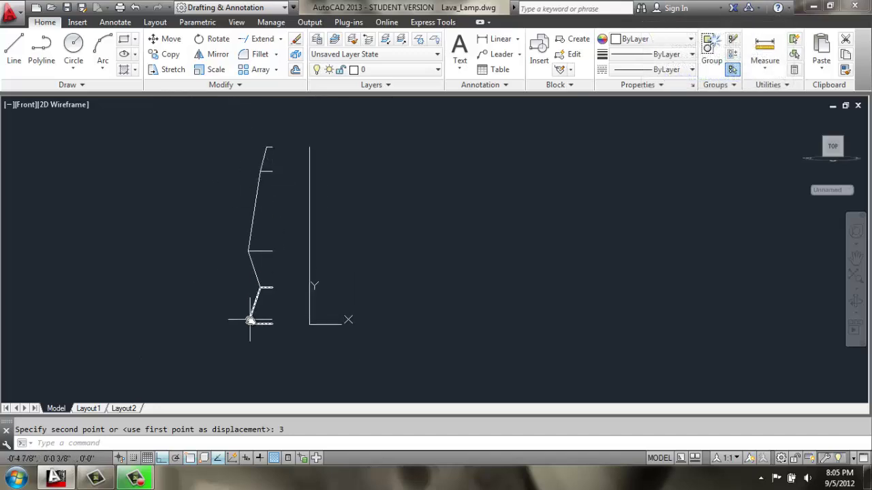
scroll(271, 143, up, 3)
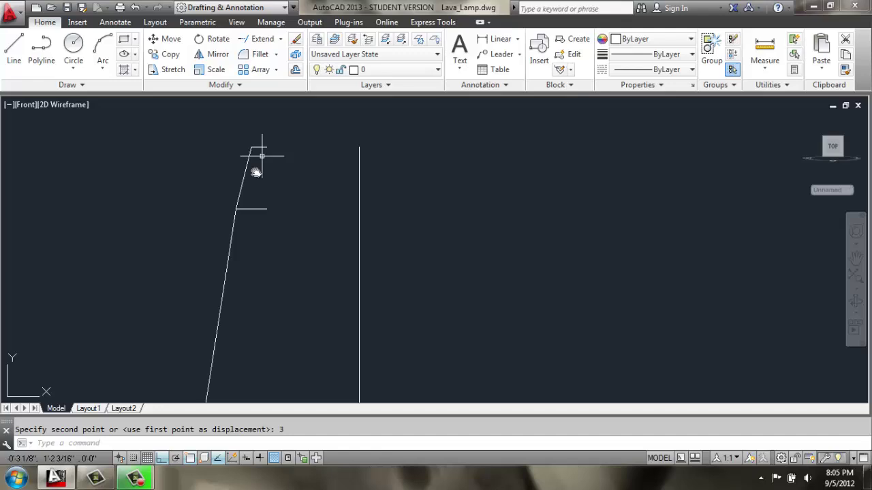
scroll(248, 162, up, 4)
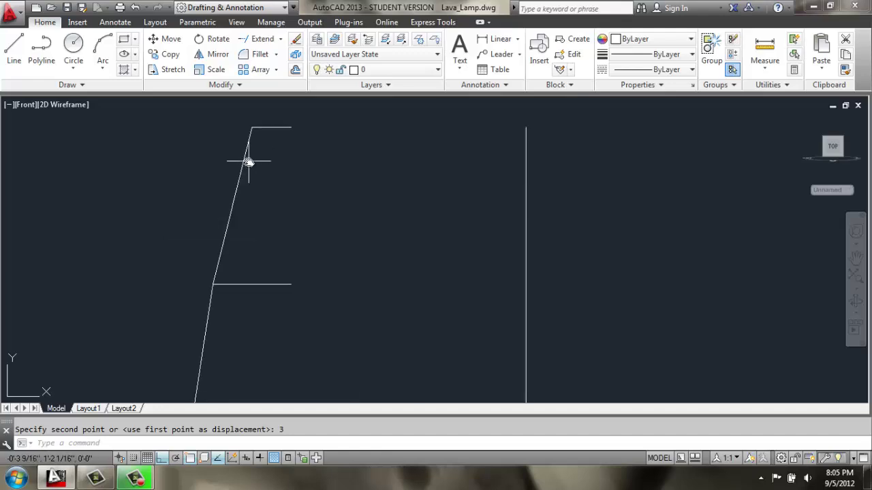
Set the fillet radius to .1 and round every corner of the upper profile polyline
text(f)
key(Return)
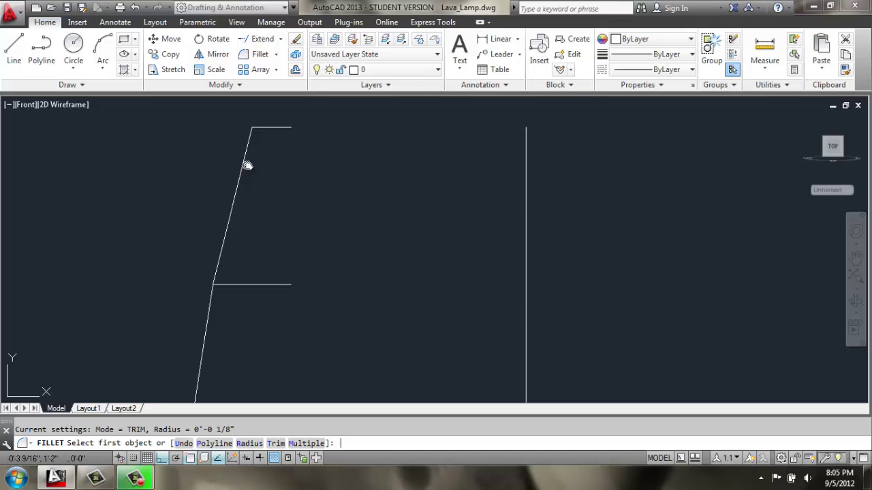
text(r)
key(Return)
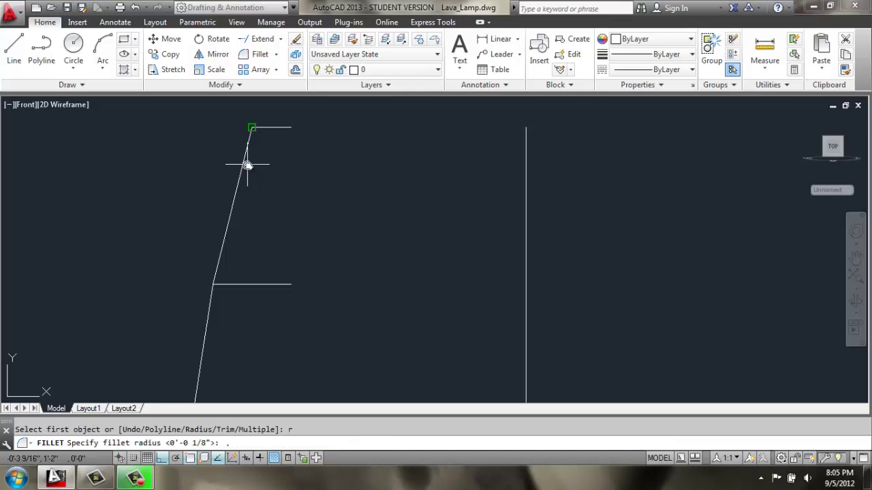
text(.1)
key(Return)
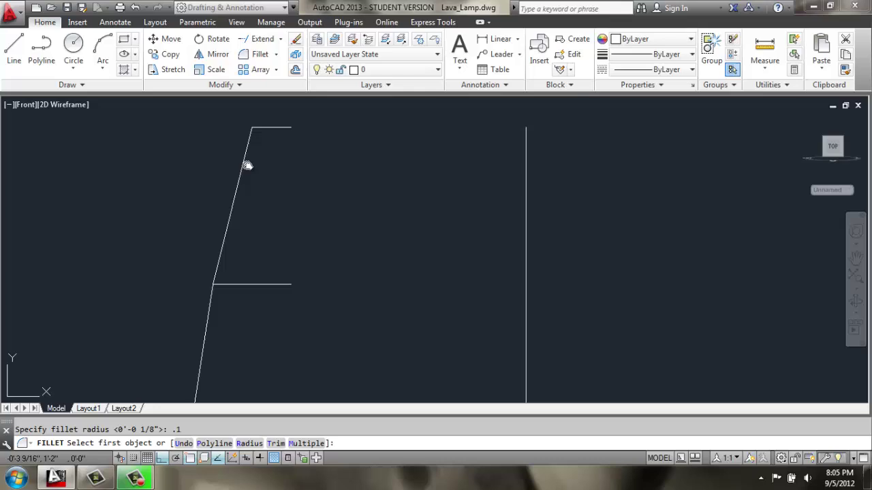
text(p)
key(Return)
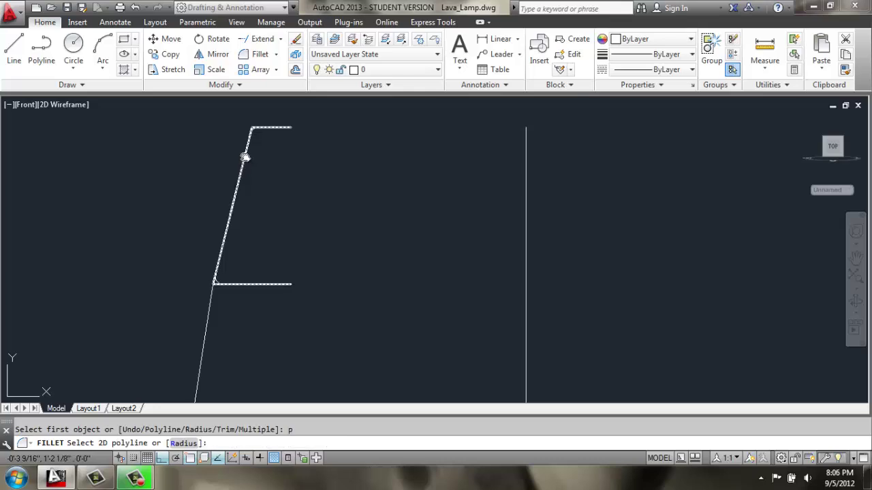
click(246, 157)
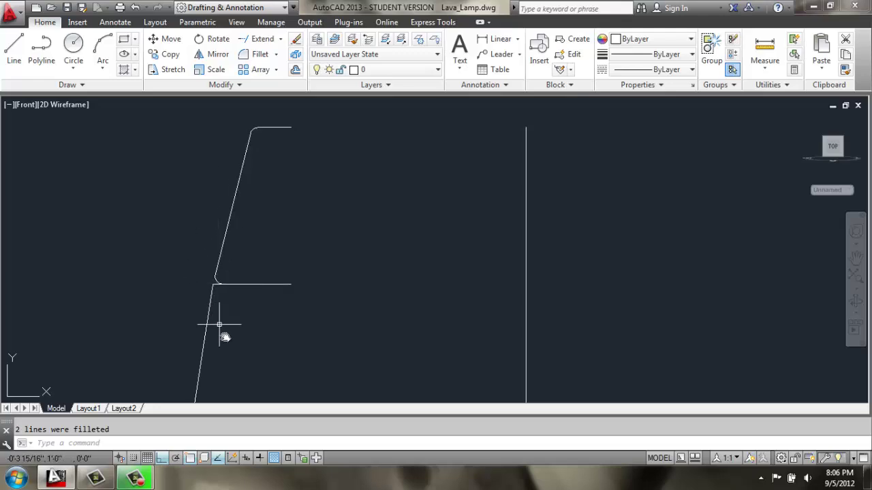
Fillet all corners of the lamp profile polyline using the Polyline option
mouse_move(219, 325)
middle_down()
mouse_move(280, 275)
mouse_move(287, 239)
middle_up()
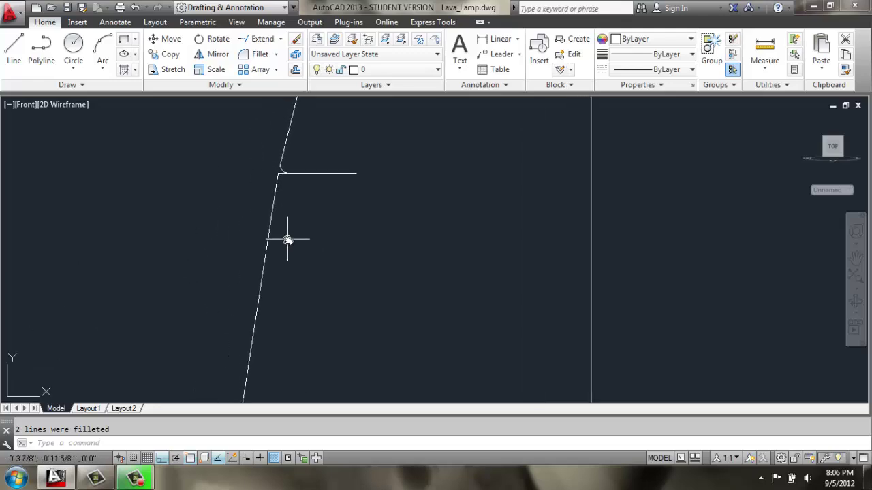
key(Return)
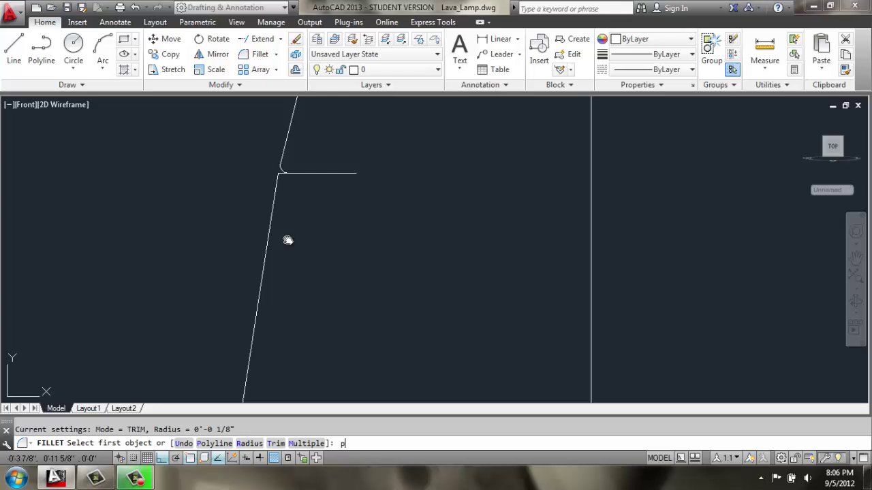
key(Return)
click(263, 257)
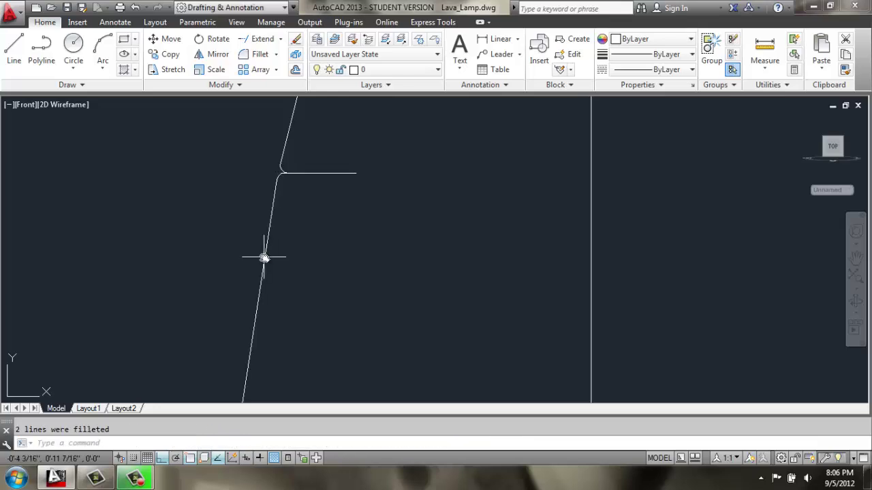
scroll(263, 255, down, 5)
scroll(268, 335, down, 5)
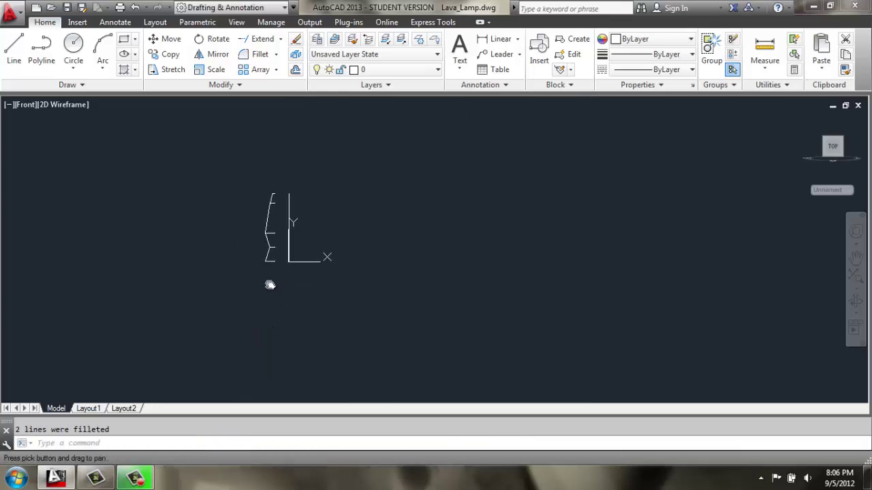
scroll(266, 253, up, 4)
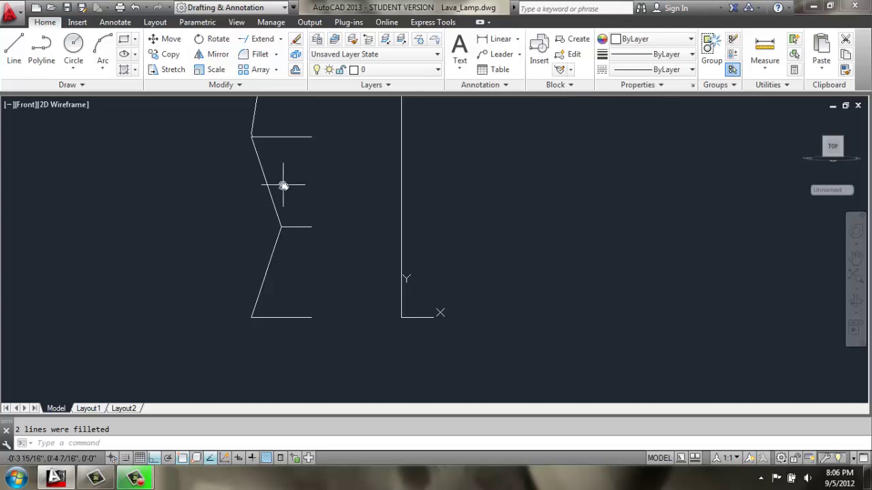
Abandon a single-corner fillet and round the whole next profile polyline instead
key(Return)
click(272, 200)
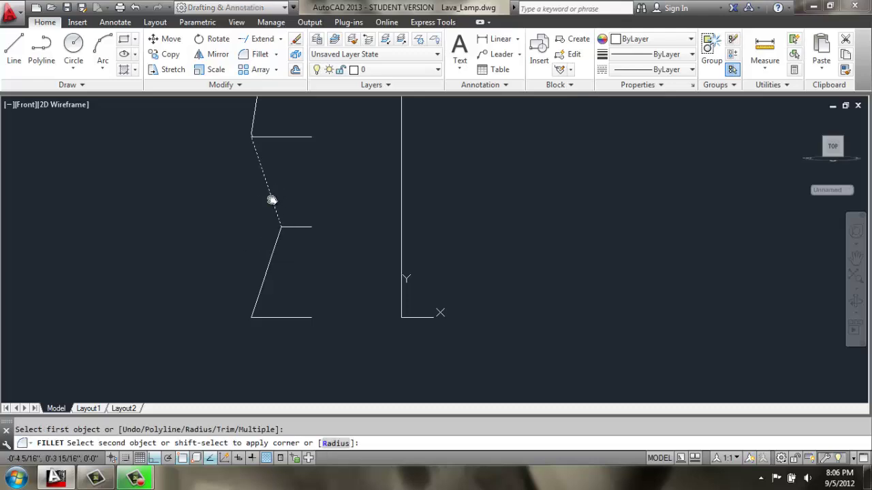
scroll(257, 134, up, 4)
key(Escape)
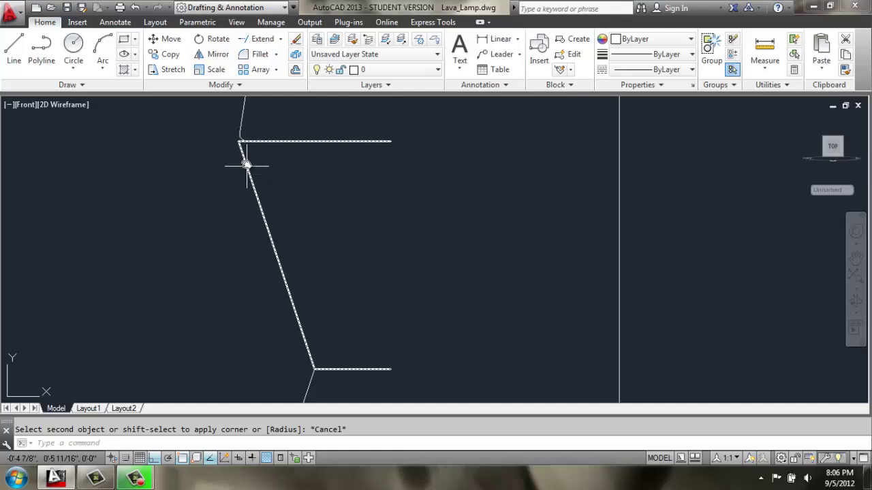
key(Return)
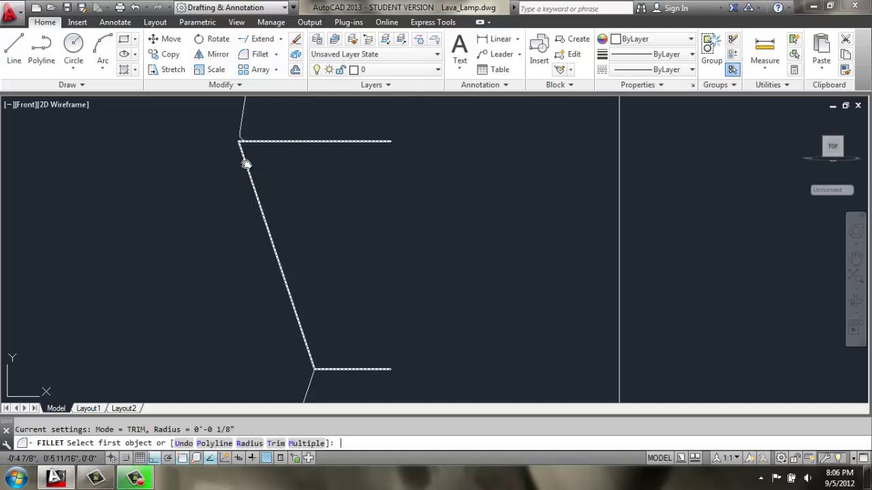
text(p)
key(Return)
click(245, 162)
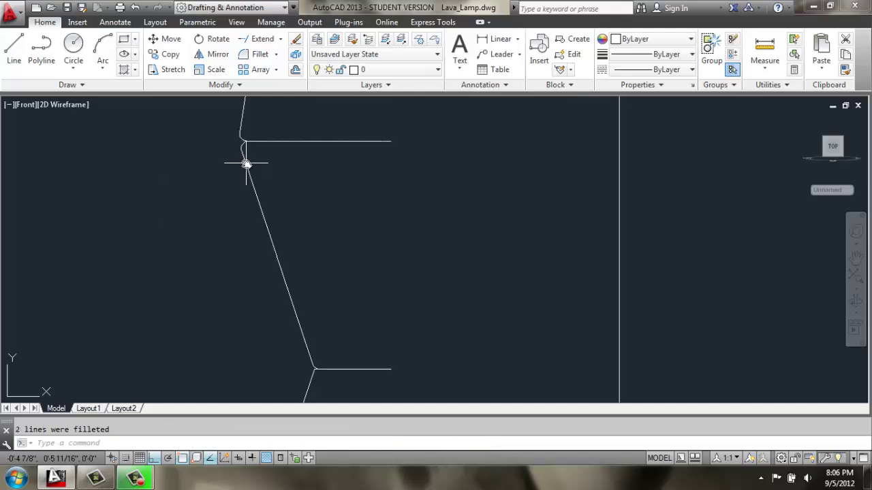
scroll(274, 211, down, 3)
scroll(294, 320, up, 2)
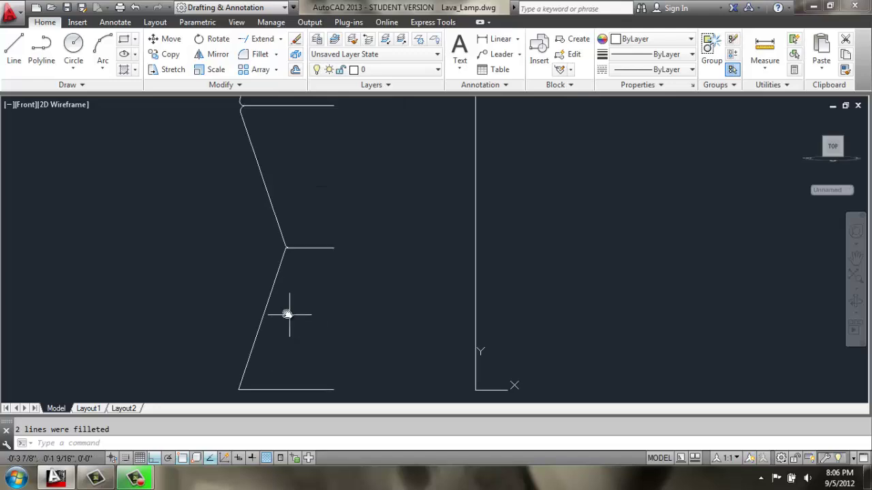
Fillet all corners of the lower profile section polyline
text(f)
key(Return)
text(p)
key(Return)
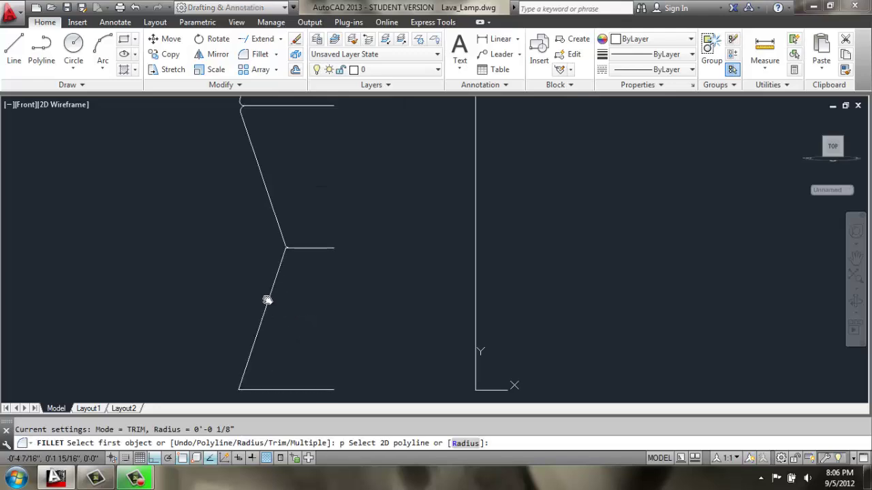
click(268, 300)
scroll(263, 288, down, 3)
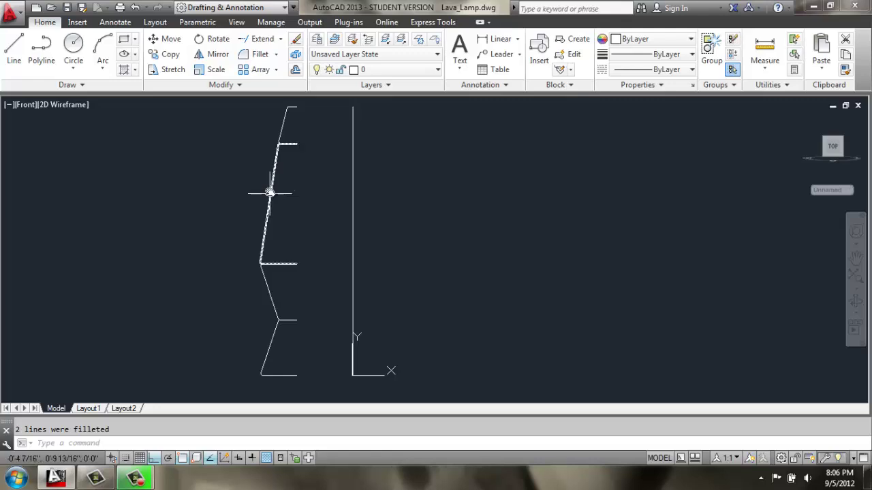
mouse_move(270, 190)
scroll(273, 170, up, 5)
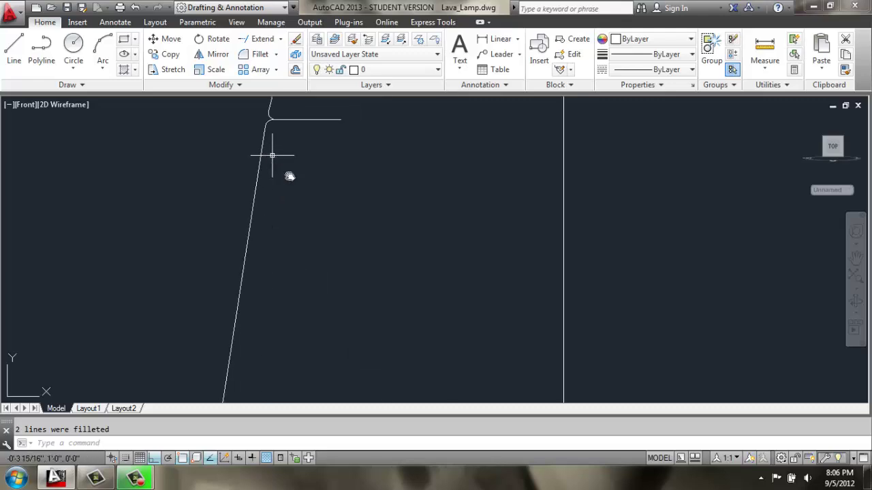
Offset the glass profile 0.1 toward the inside
key(Return)
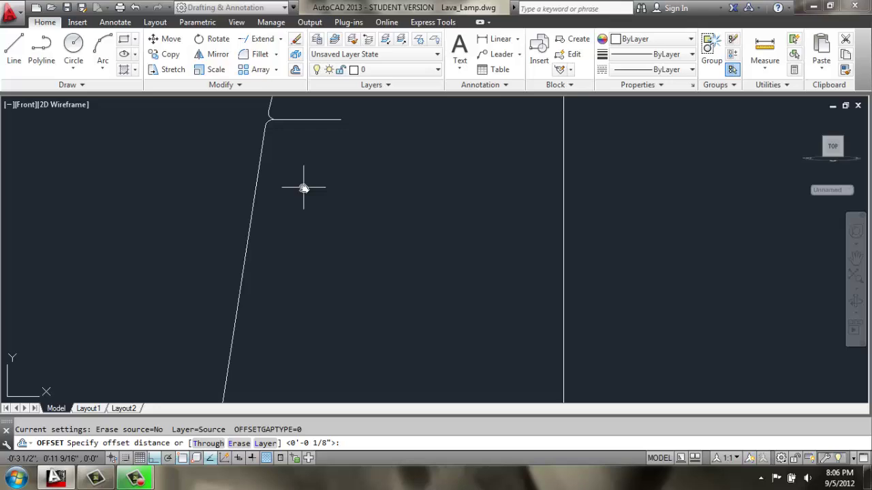
key(Return)
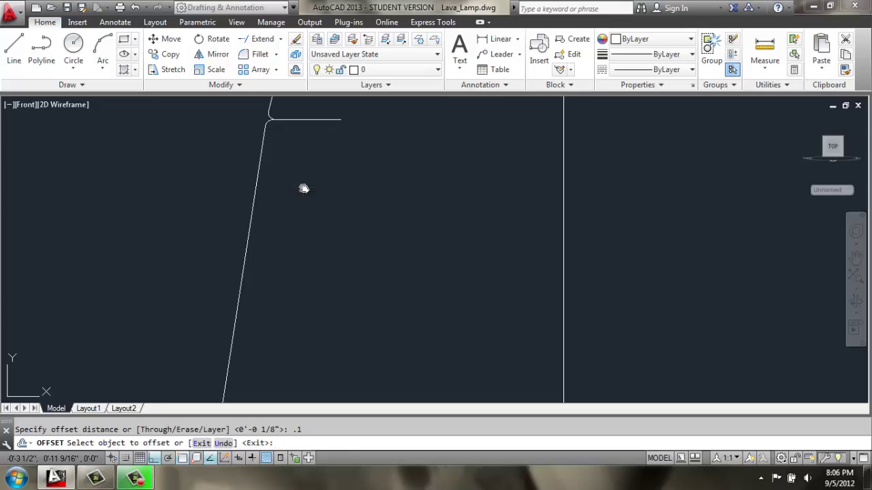
click(256, 196)
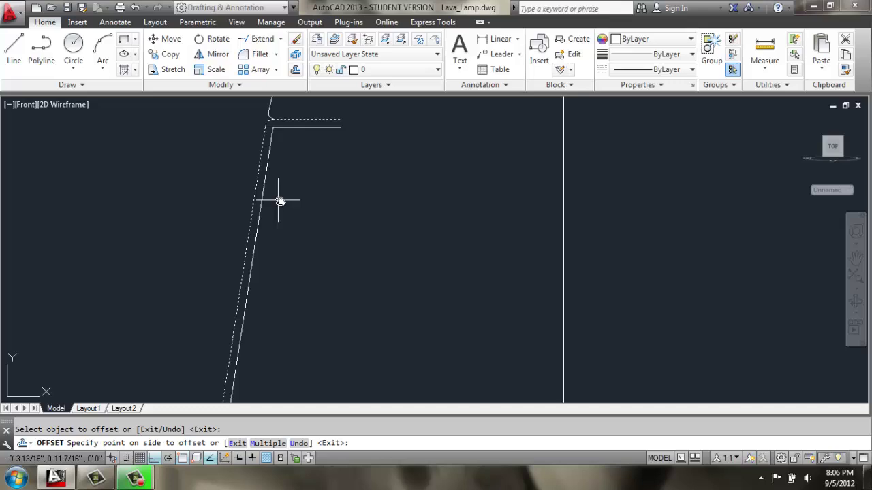
click(280, 202)
scroll(274, 136, up, 3)
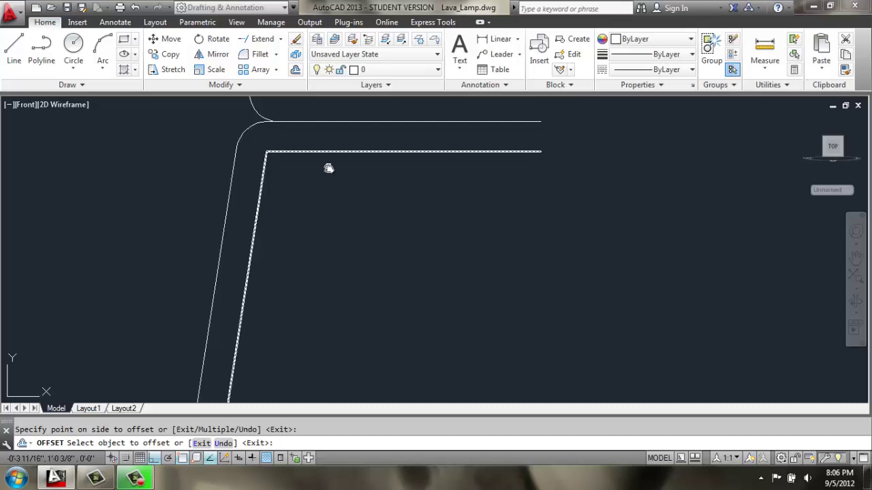
key(Escape)
Round the inner copy's top corner with a 1/8" polyline fillet
text(f)
key(Return)
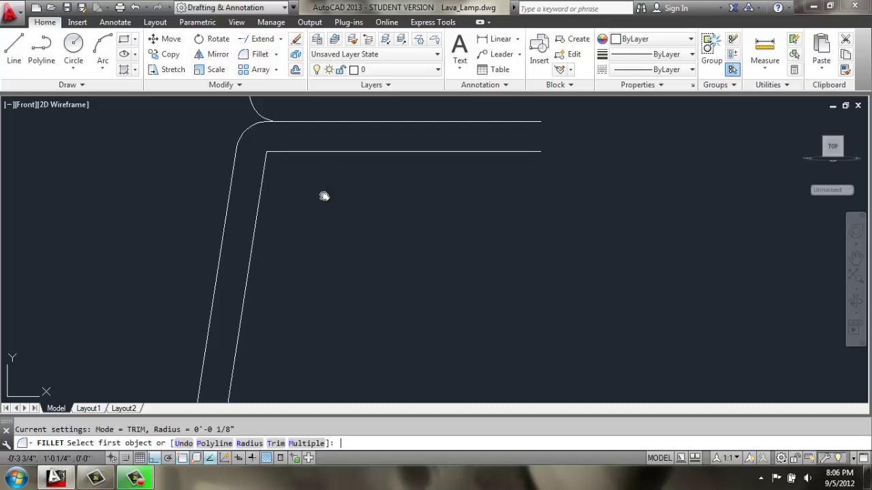
key(Return)
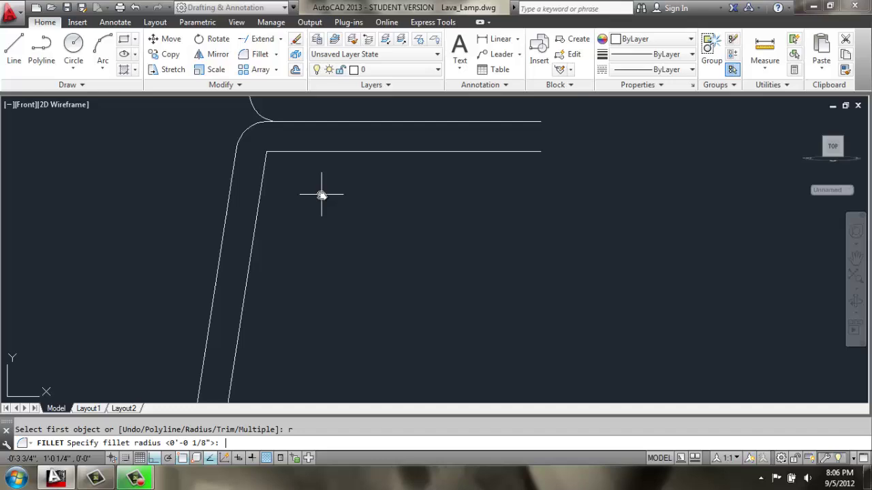
key(Return)
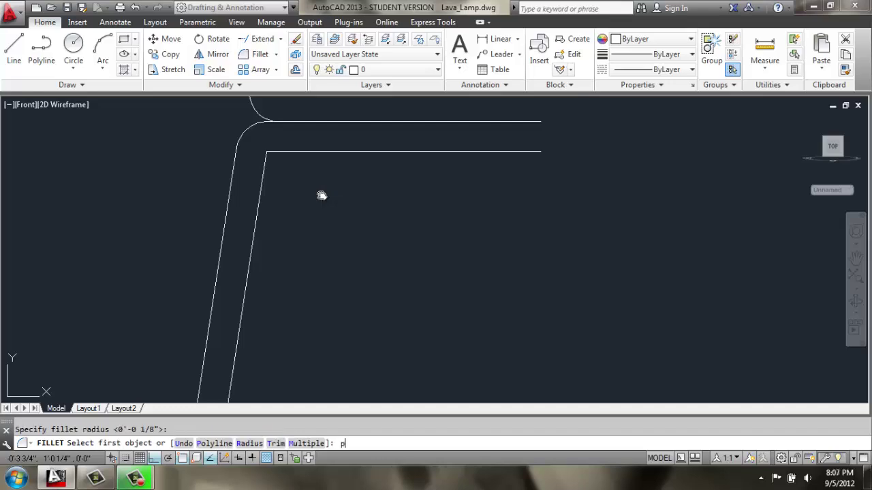
key(Return)
click(312, 151)
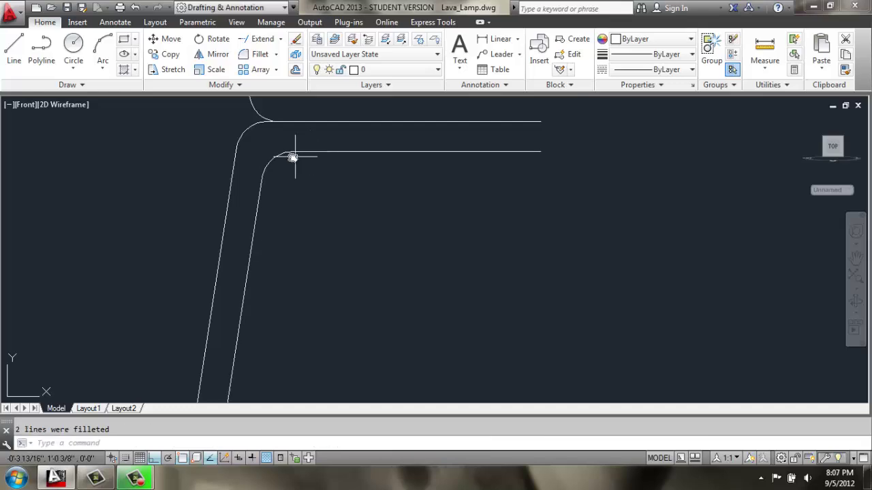
key(Escape)
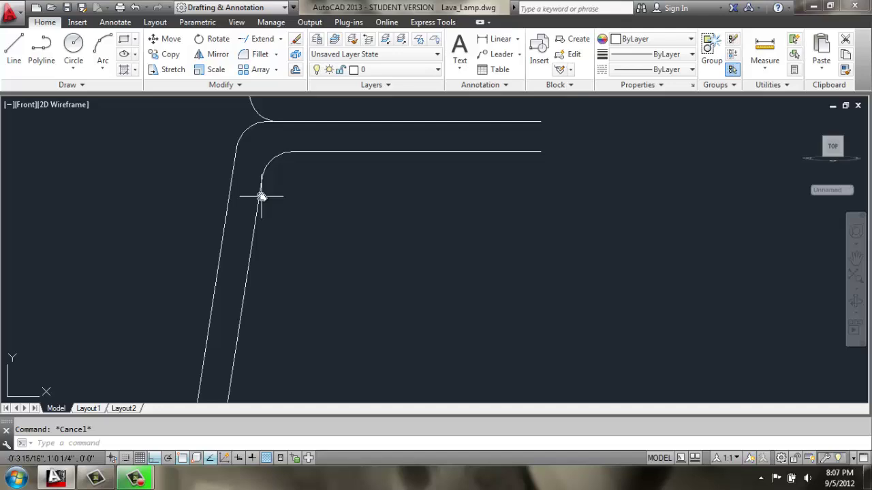
scroll(276, 255, down, 5)
Save the drawing and re-centre the lamp outline in view
middle_drag(266, 272, 273, 215)
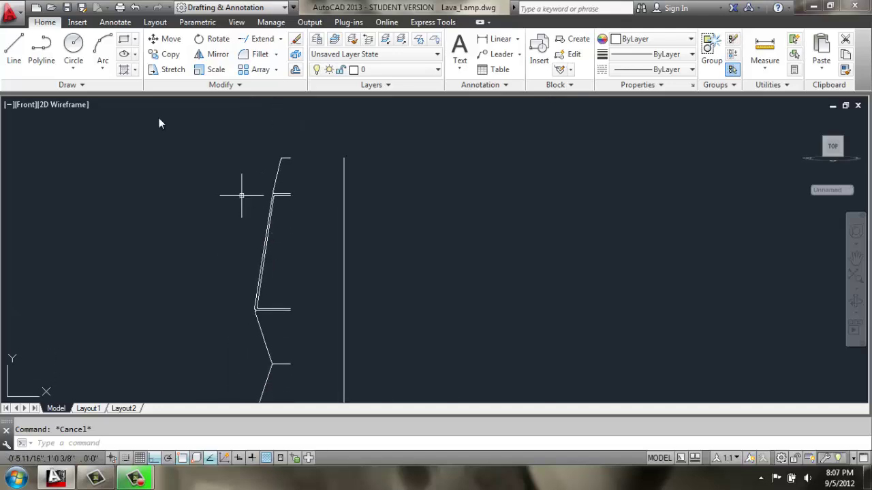
click(69, 8)
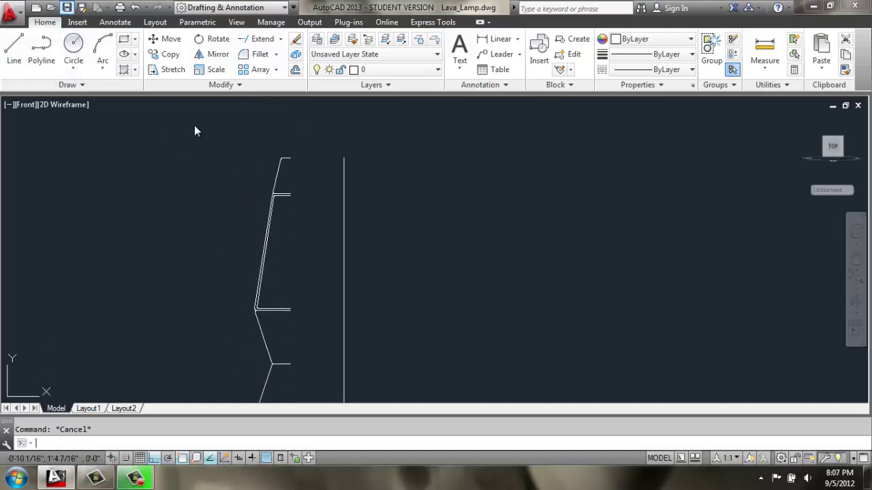
scroll(333, 218, down, 2)
middle_drag(318, 252, 348, 235)
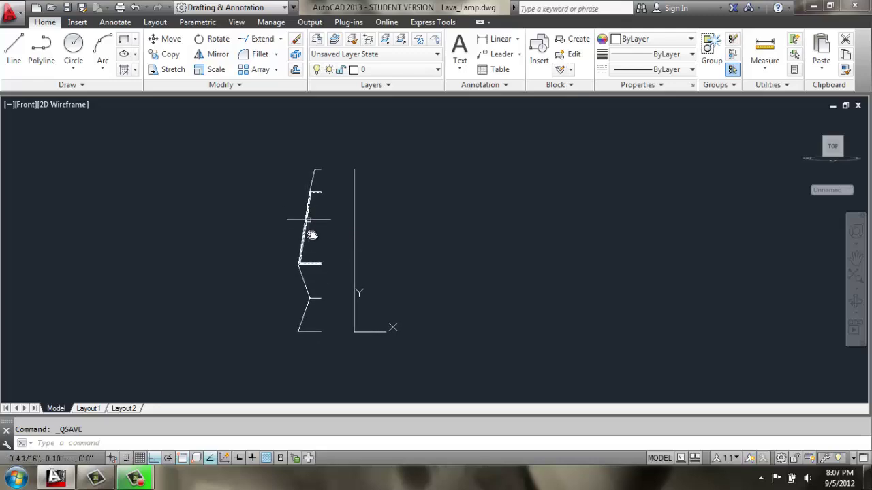
scroll(313, 233, up, 2)
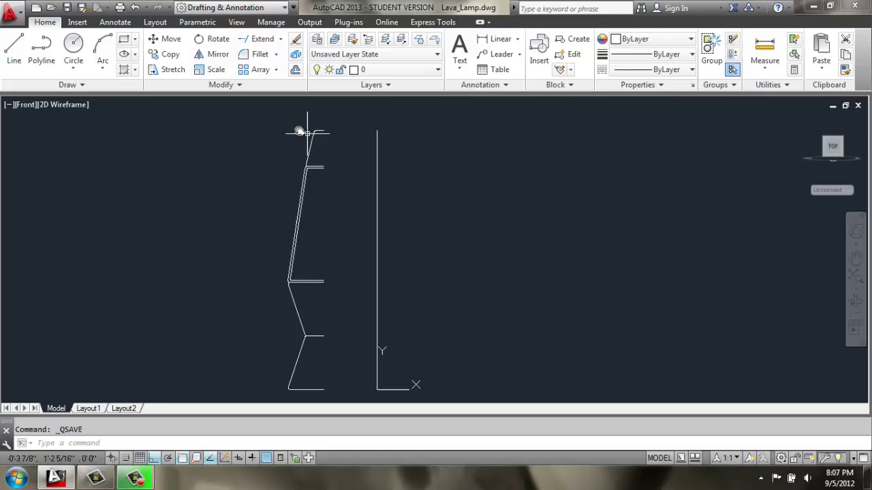
scroll(303, 133, up, 2)
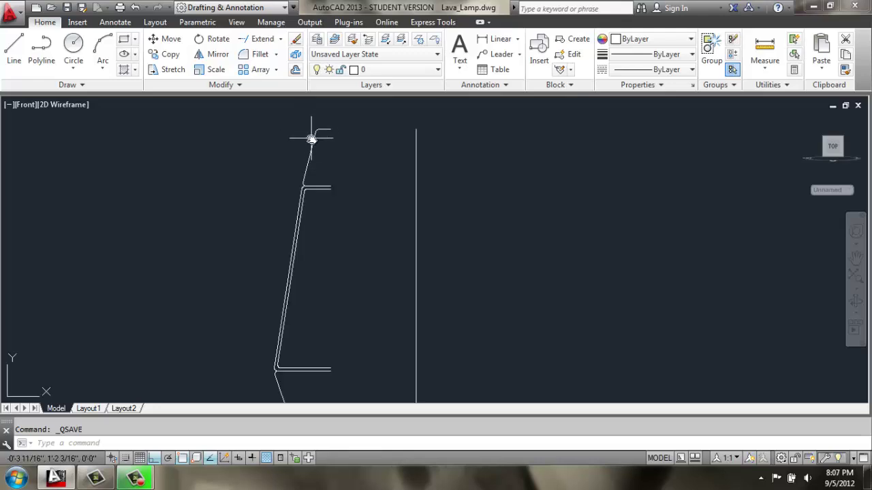
Revolve the lamp top profile a full 360° about the vertical axis
text(volve)
key(Return)
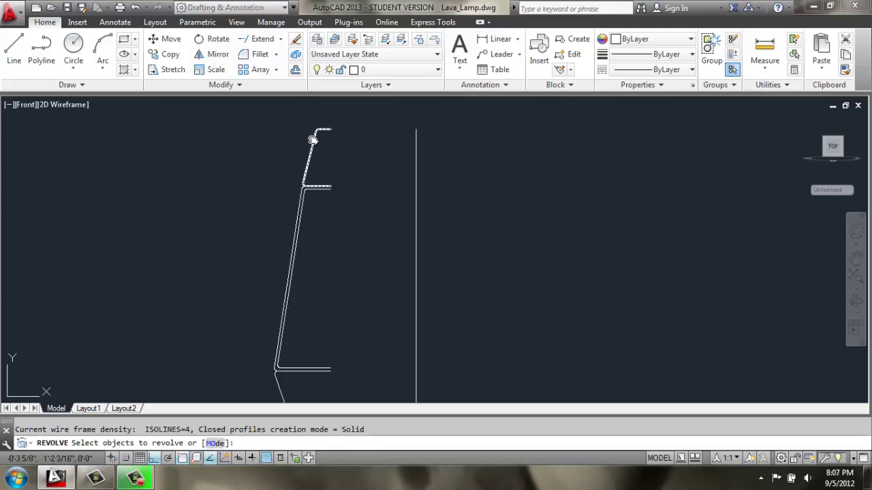
click(313, 139)
key(Return)
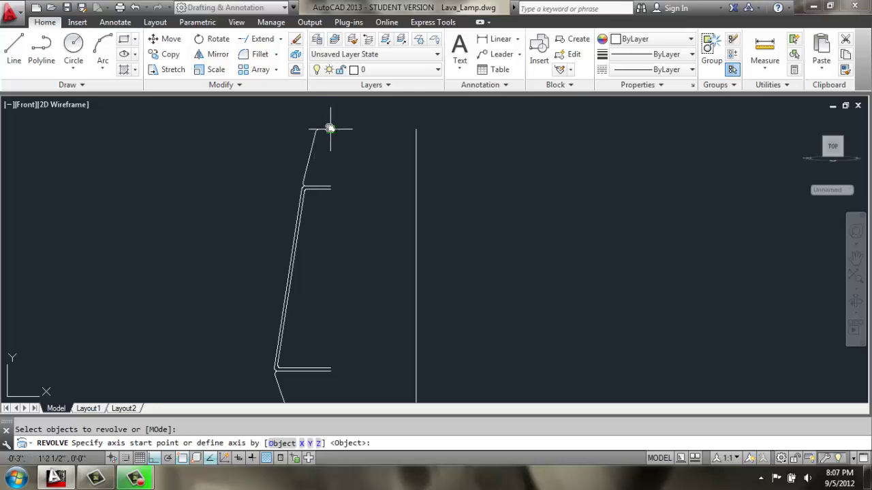
click(330, 128)
click(325, 279)
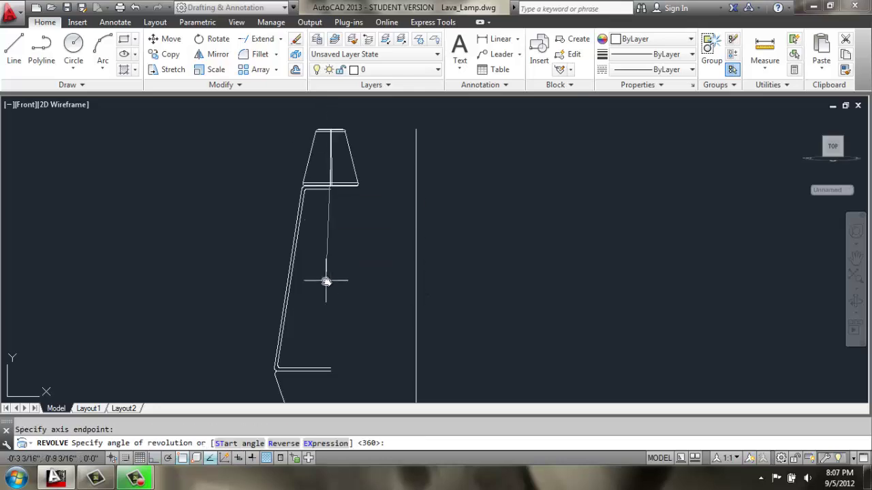
key(Return)
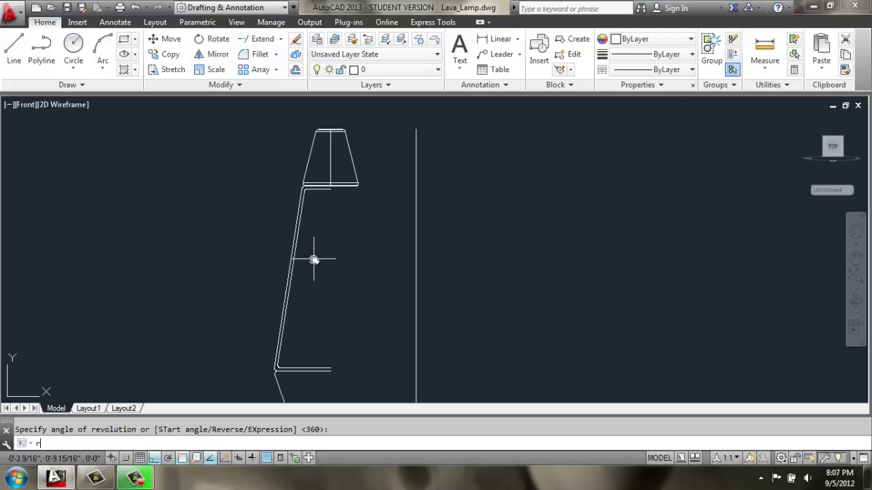
Window-select the base profile for revolving, then cancel the attempt
key(Return)
click(311, 248)
click(239, 273)
key(Return)
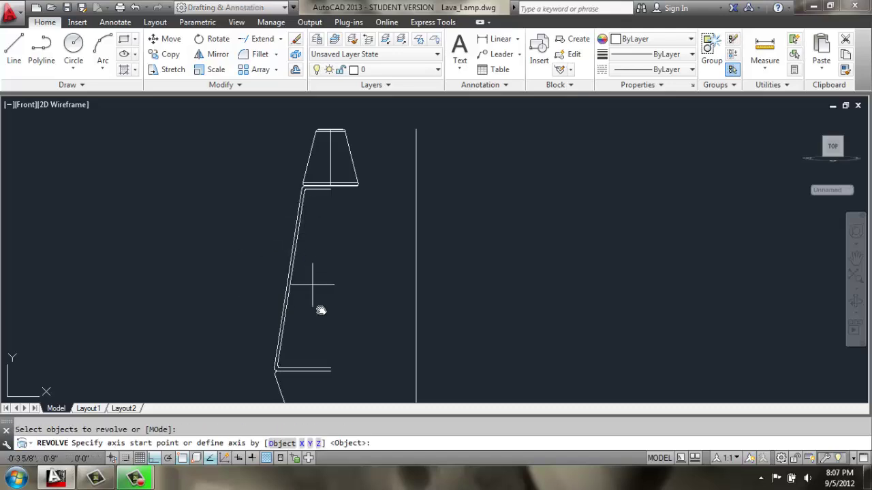
key(Escape)
scroll(310, 341, down, 2)
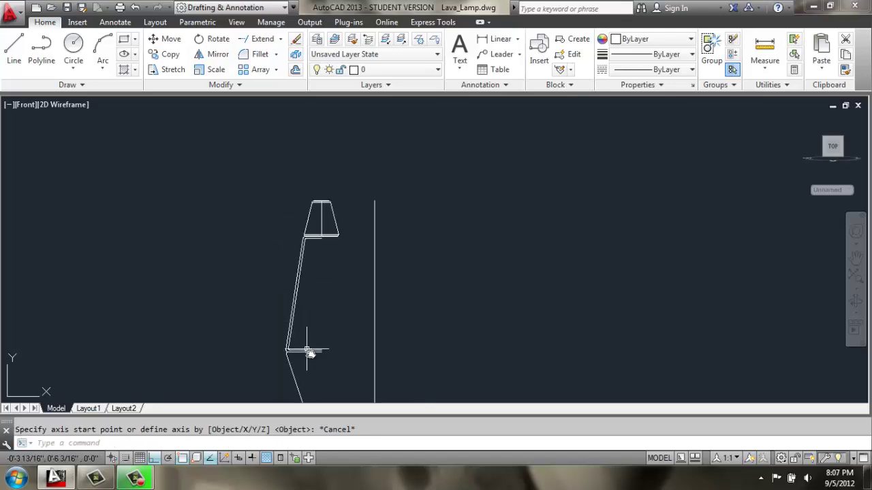
scroll(324, 364, up, 2)
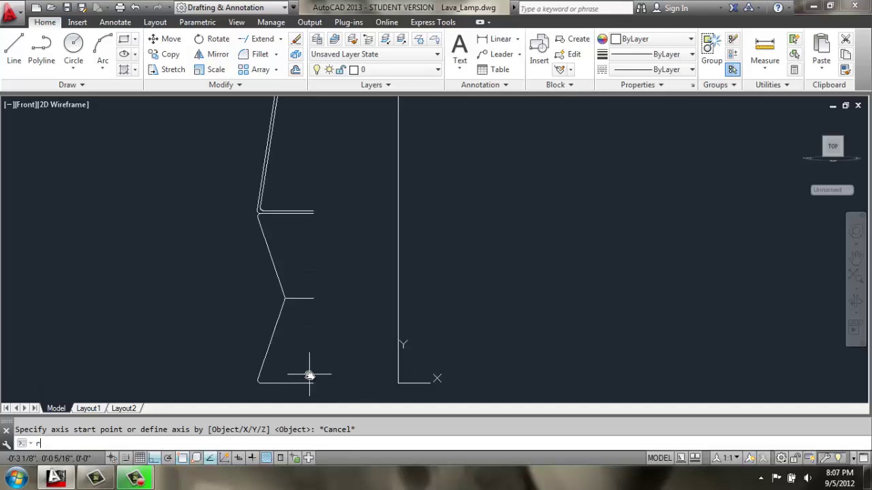
Reselect the base profile with REV and pick an axis upward from the base bottom
text(rev)
key(Return)
click(309, 374)
click(232, 363)
key(Return)
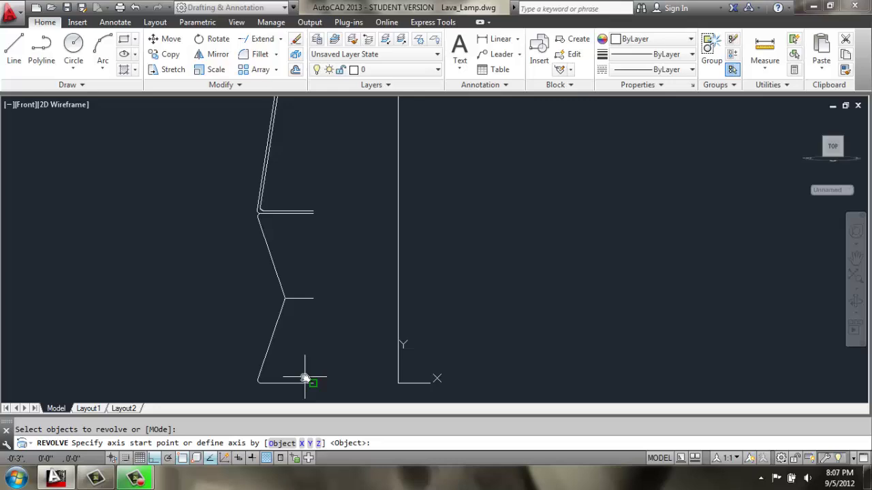
click(310, 385)
click(313, 265)
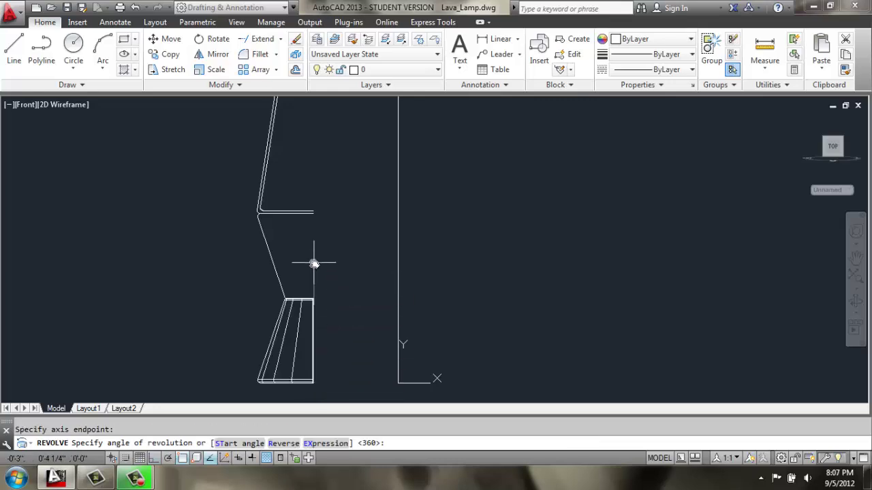
key(Escape)
Revolve the base profile around the vertical axis into the hourglass base
key(Return)
click(288, 254)
click(251, 272)
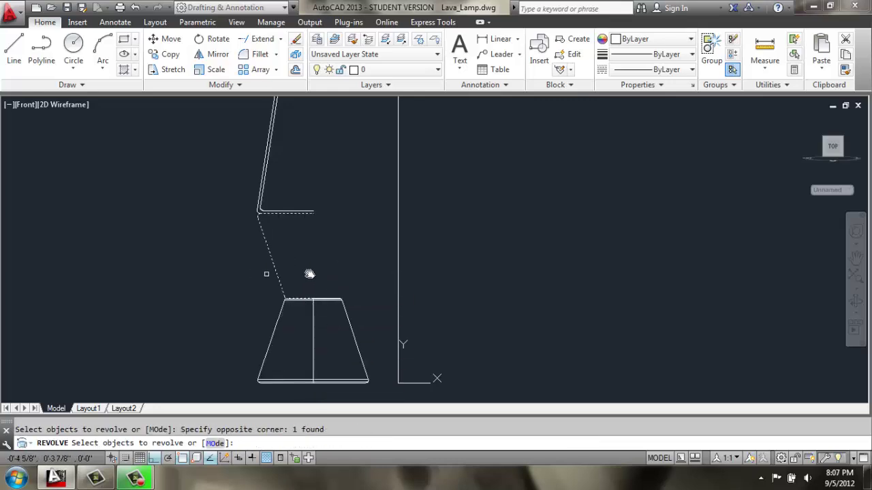
key(Return)
click(313, 299)
click(313, 174)
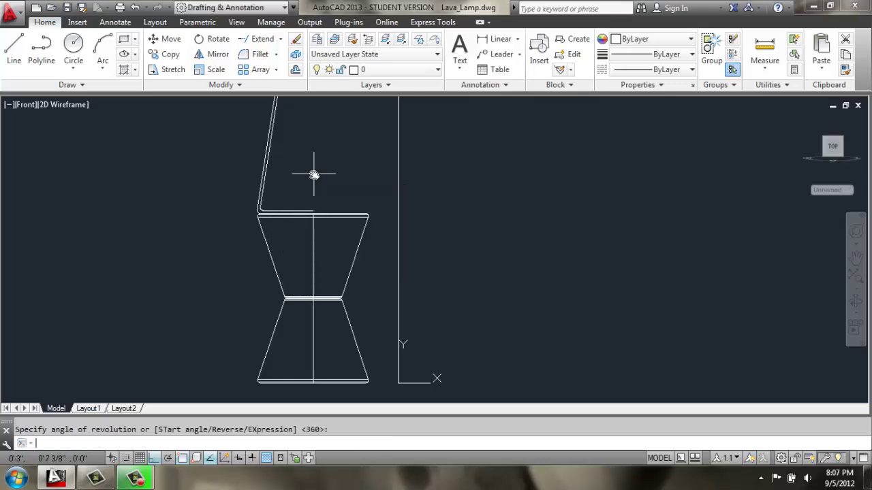
mouse_move(319, 166)
middle_down()
mouse_move(288, 238)
mouse_move(285, 318)
middle_up()
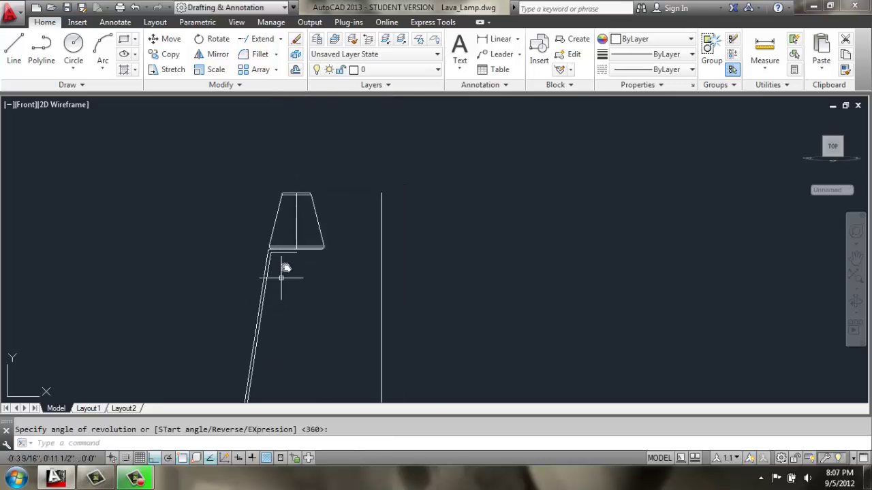
Draw a short vertical line closing the top end of the glass profile
scroll(283, 275, up, 5)
scroll(301, 199, up, 2)
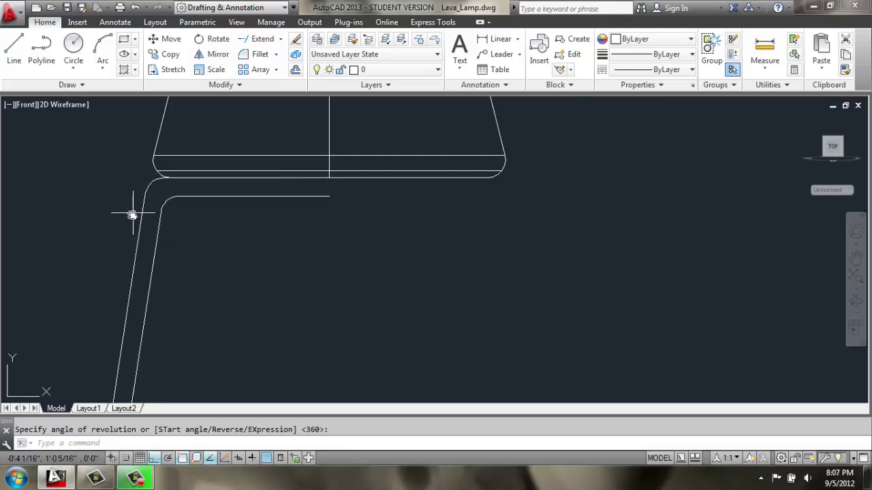
click(13, 49)
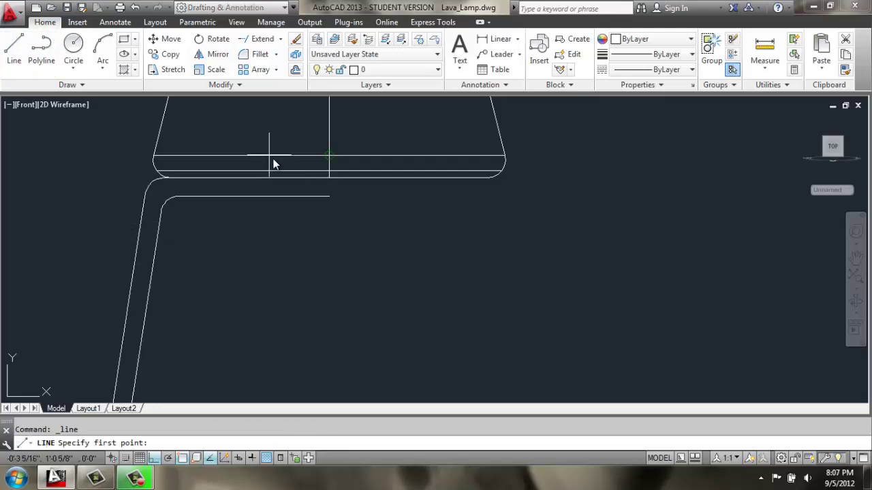
click(329, 197)
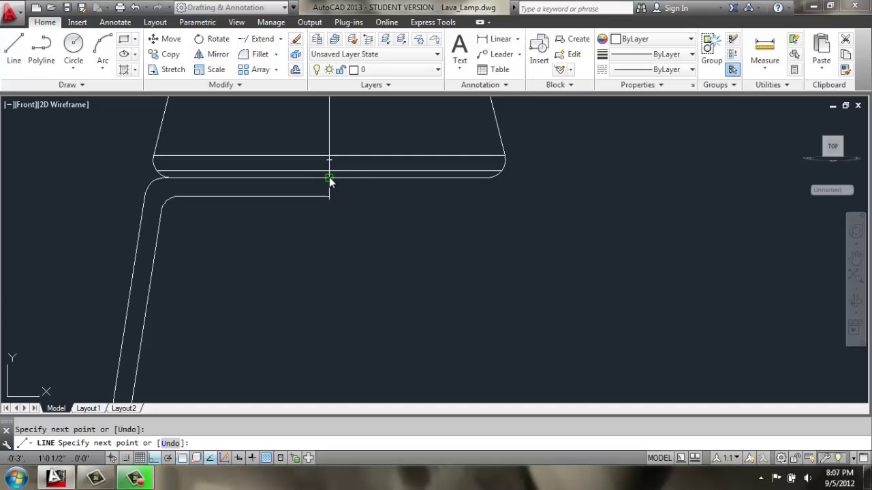
click(329, 178)
key(Return)
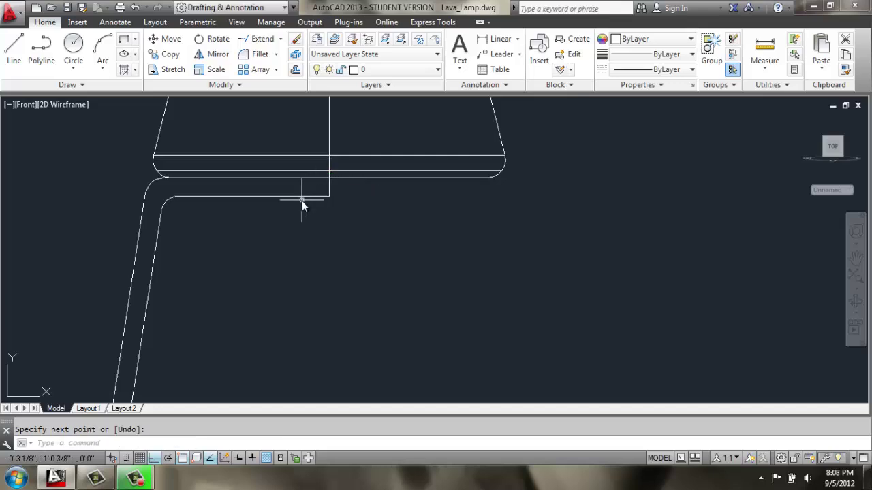
Join the glass profile, the short line and the outer left line into one polyline
text(j)
key(Return)
click(266, 196)
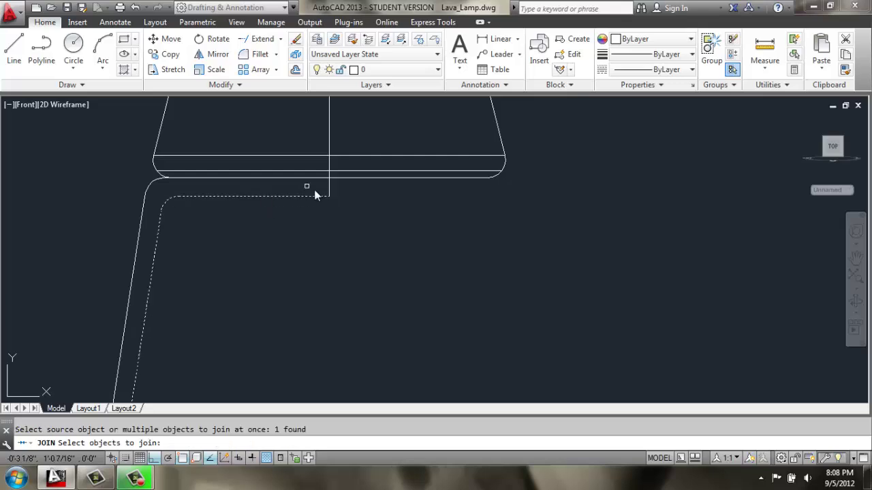
click(329, 190)
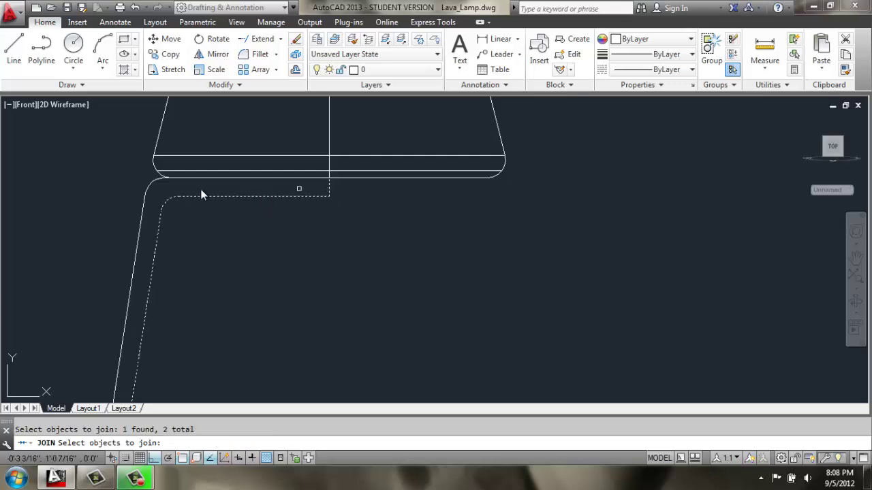
click(152, 184)
key(Return)
scroll(229, 197, down, 4)
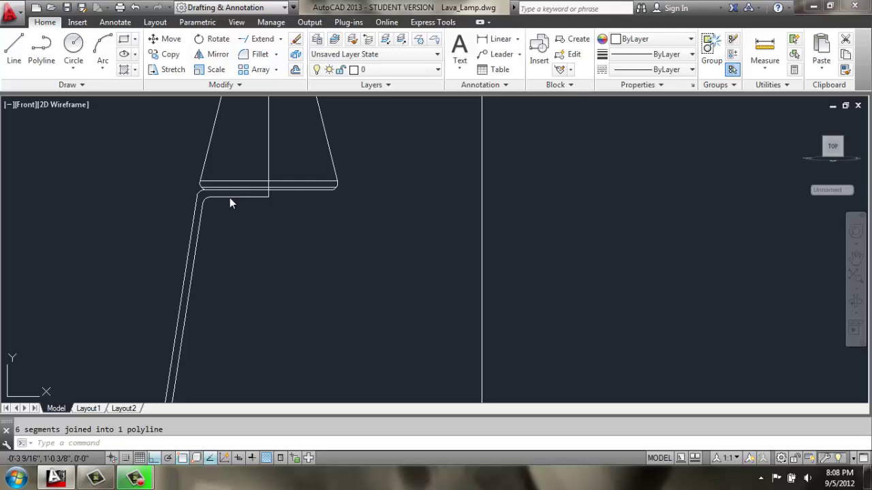
scroll(230, 198, down, 4)
middle_drag(223, 282, 245, 179)
scroll(233, 321, up, 8)
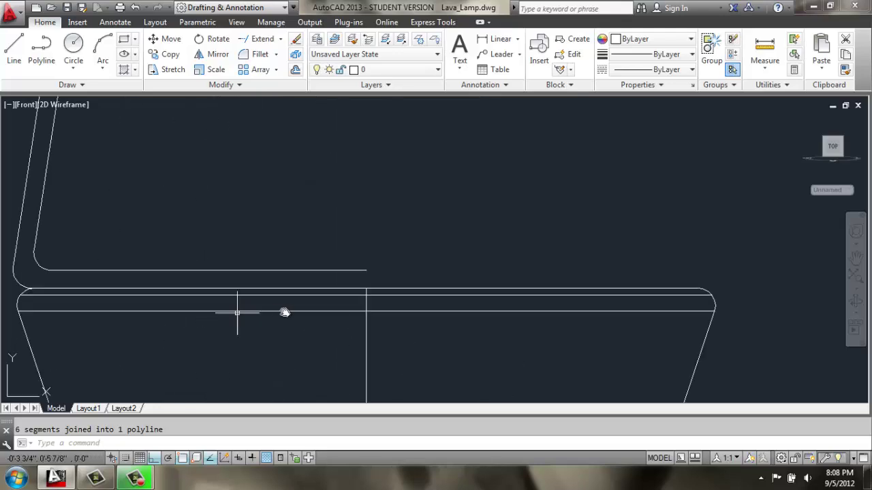
Draw a short closing line from the profile's other end down to the lamp edge
text(l)
key(Return)
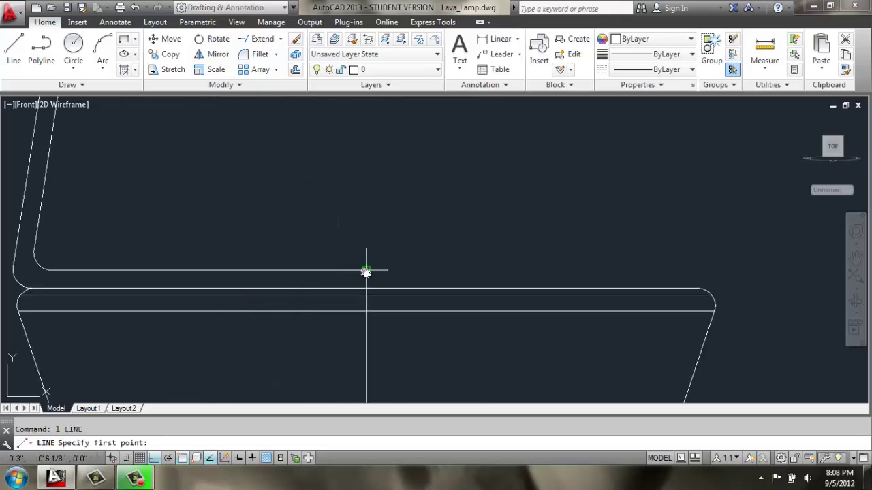
click(366, 271)
click(366, 291)
key(Return)
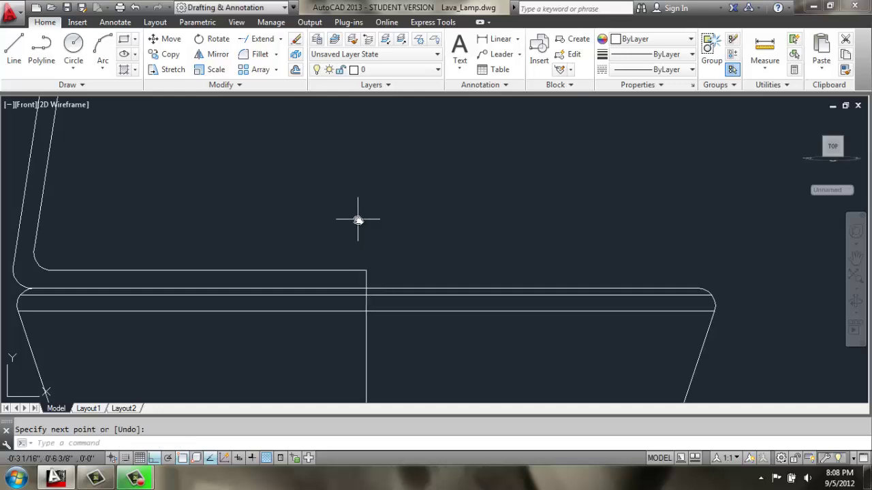
Join the glass outline and the new short line into a single polyline
text(j)
key(Return)
click(155, 178)
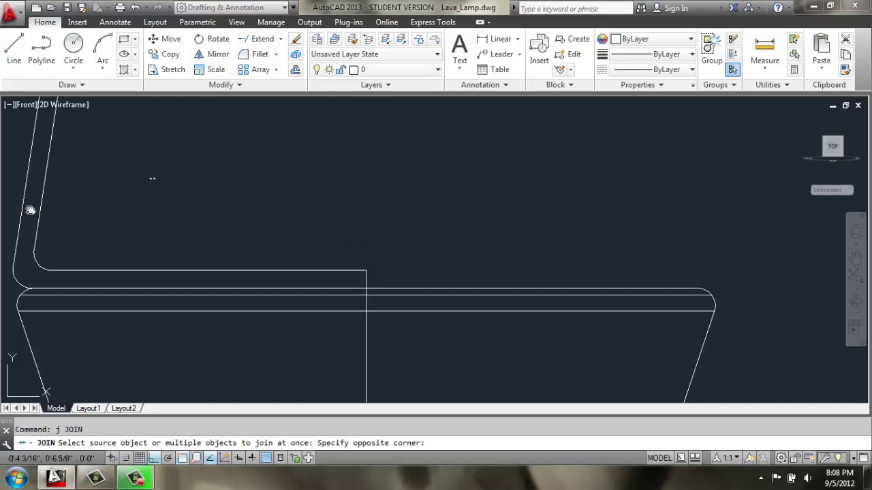
click(20, 210)
click(373, 282)
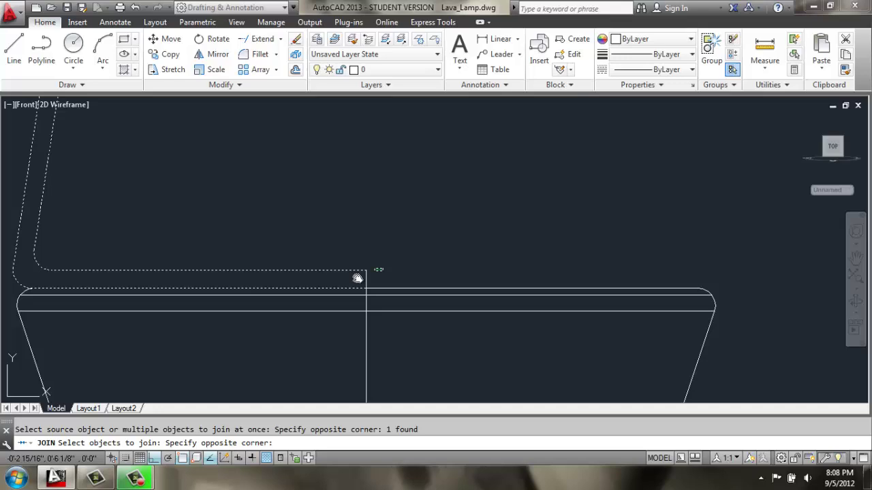
click(354, 280)
key(Return)
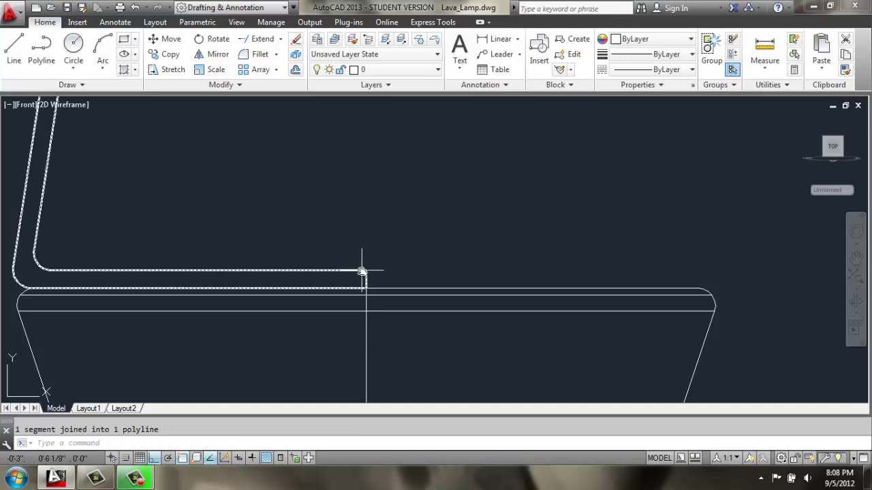
scroll(361, 271, down, 8)
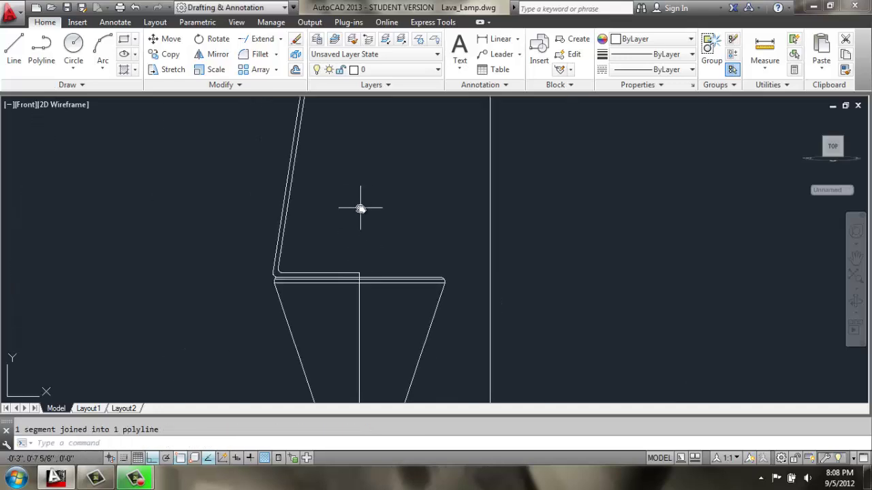
middle_drag(346, 207, 331, 236)
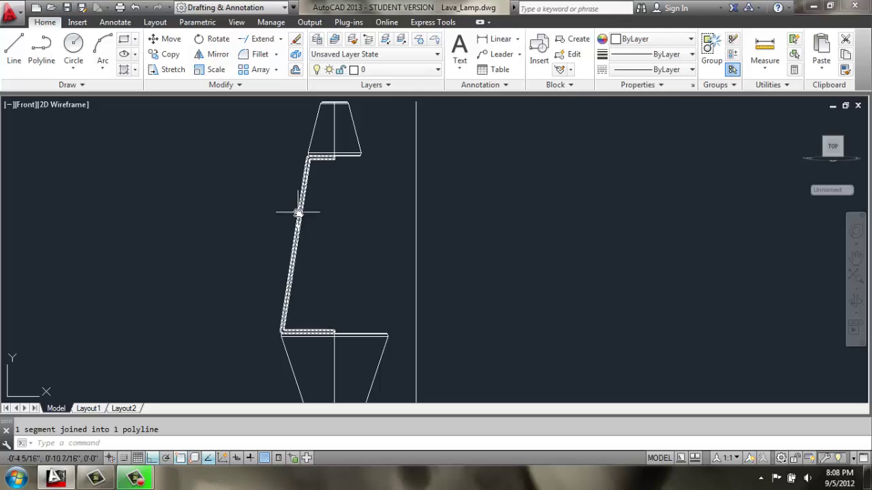
Revolve the glass profile a full 360° about the vertical axis line to form the glass body
text(rev)
key(Return)
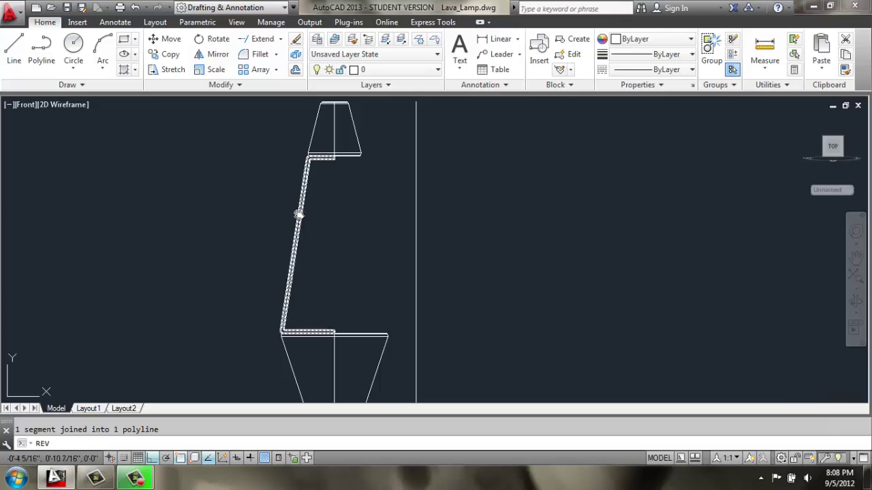
click(296, 210)
key(Return)
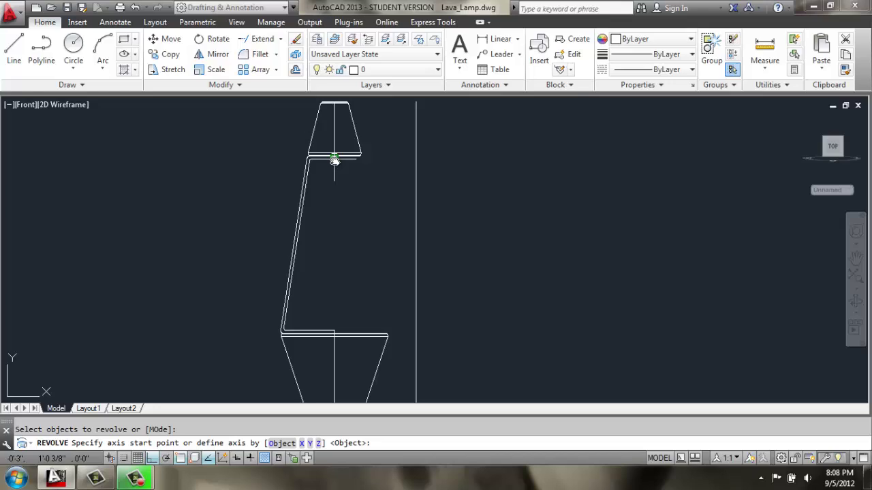
click(334, 160)
click(331, 293)
key(Return)
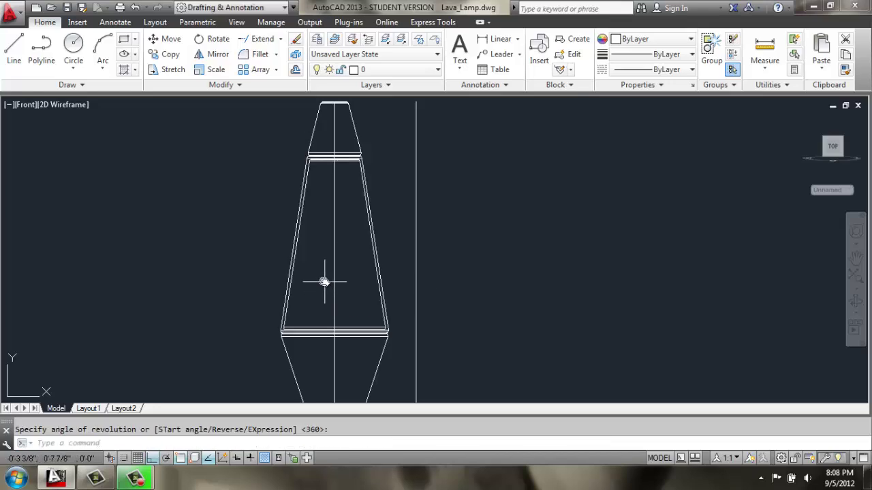
Erase the leftover vertical axis line
scroll(343, 238, down, 2)
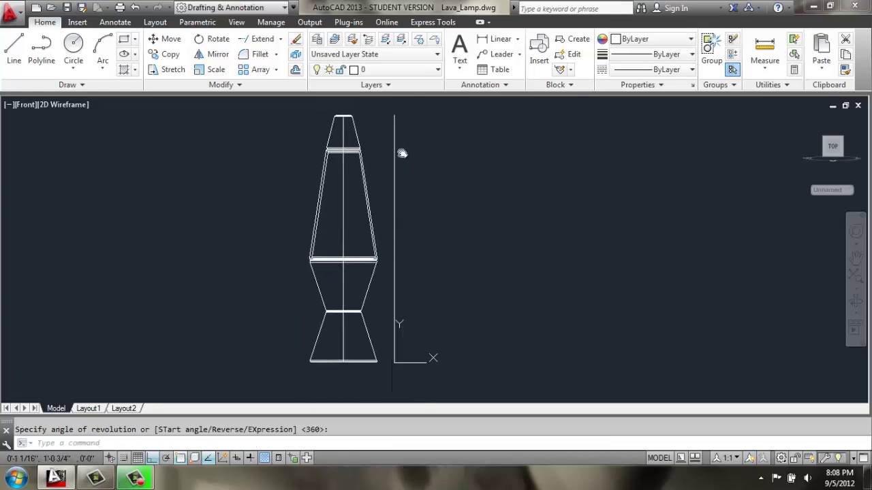
drag(402, 153, 383, 166)
key(Delete)
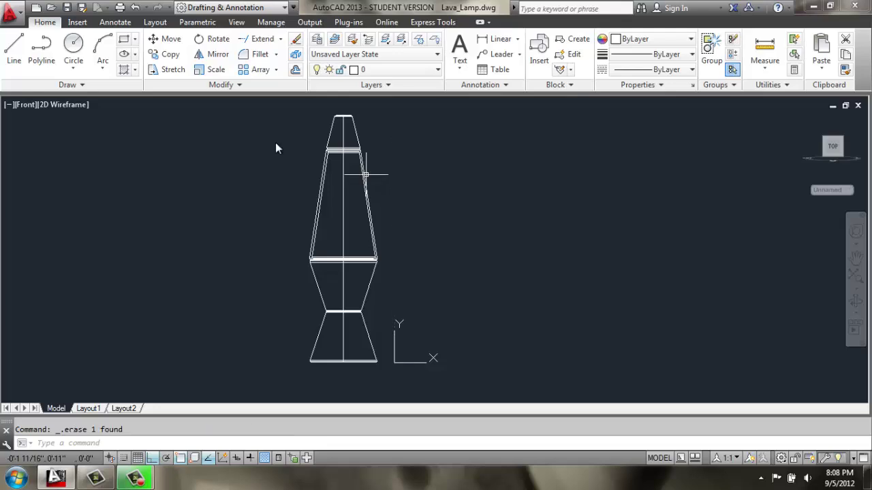
View the lamp in SW Isometric with Conceptual shading, orbit it, then return to 2D Wireframe
click(28, 105)
click(76, 222)
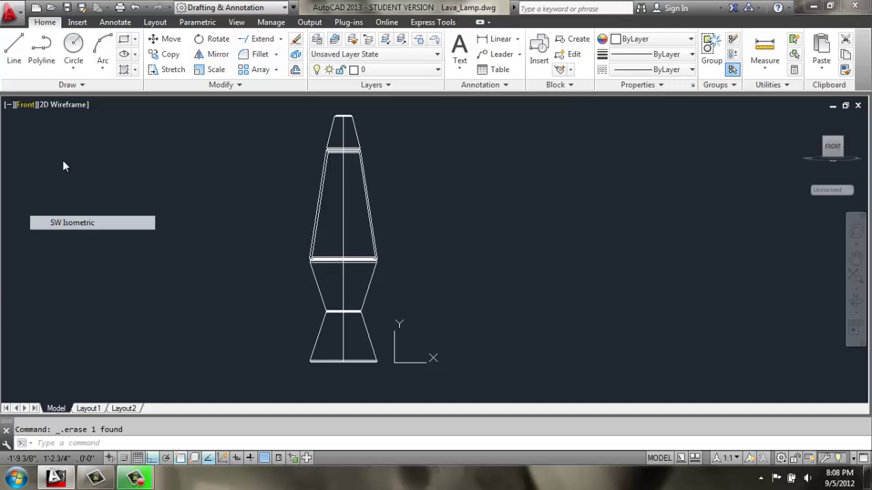
click(80, 105)
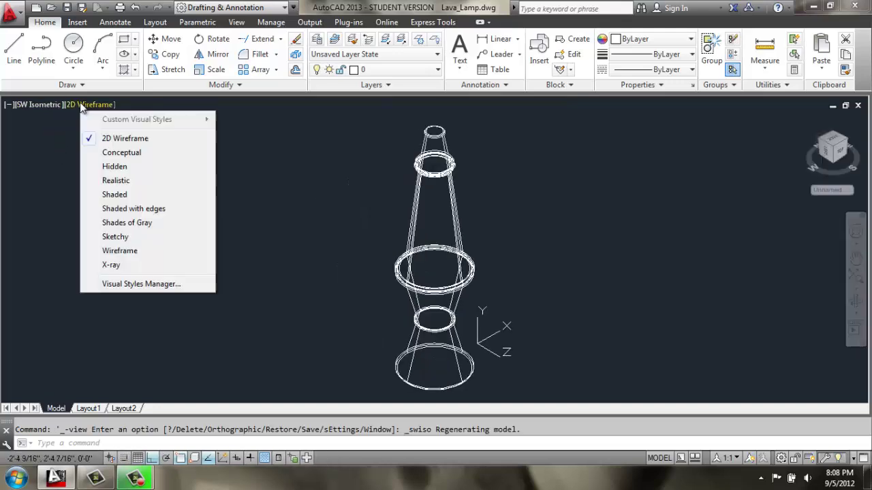
click(122, 154)
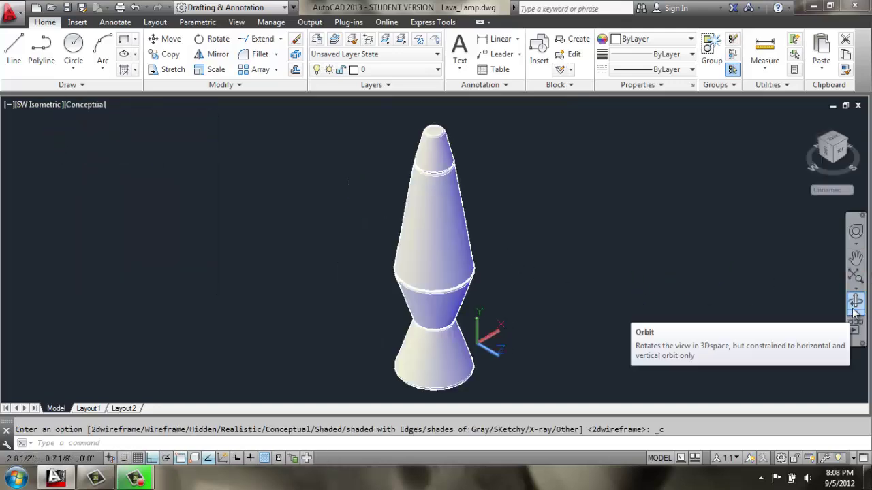
shift+middle_drag(484, 268, 383, 286)
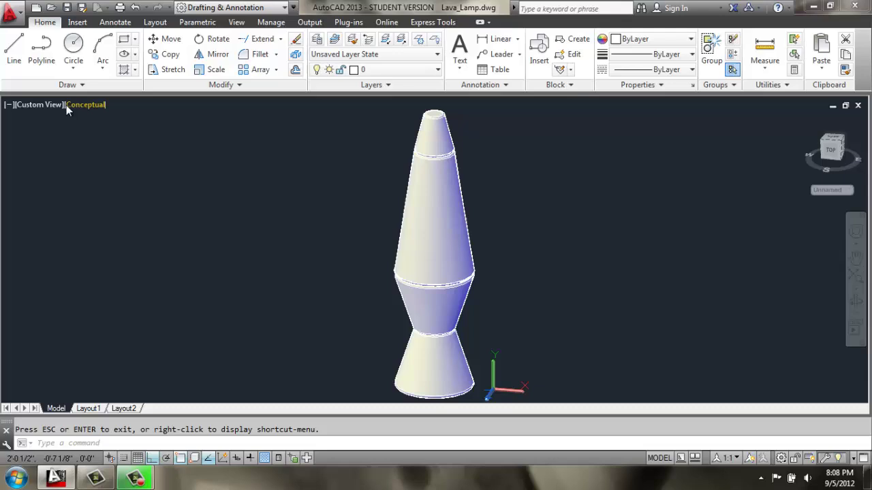
click(85, 104)
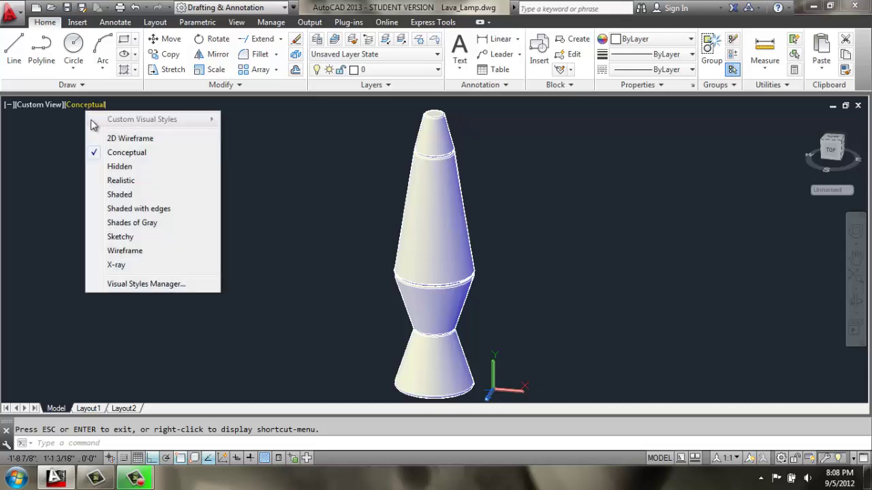
click(115, 137)
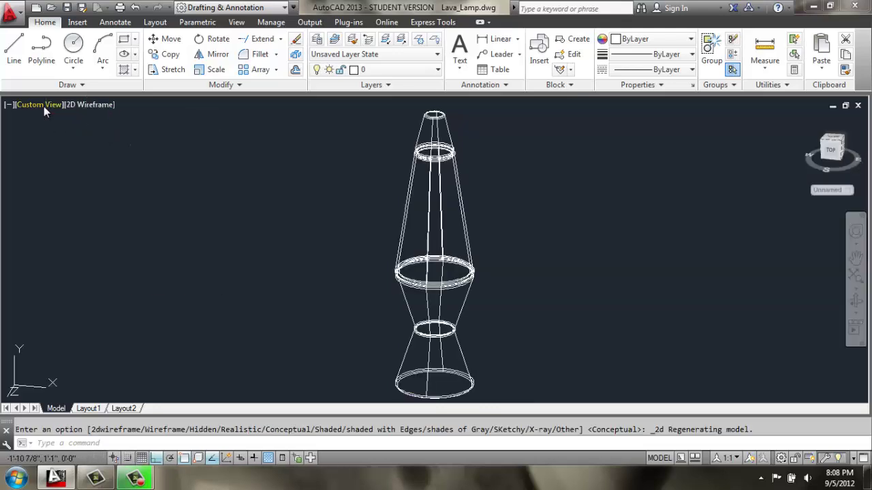
Switch to the Top view and zoom out, shifting the lamp aside to free drawing space
click(43, 106)
click(71, 138)
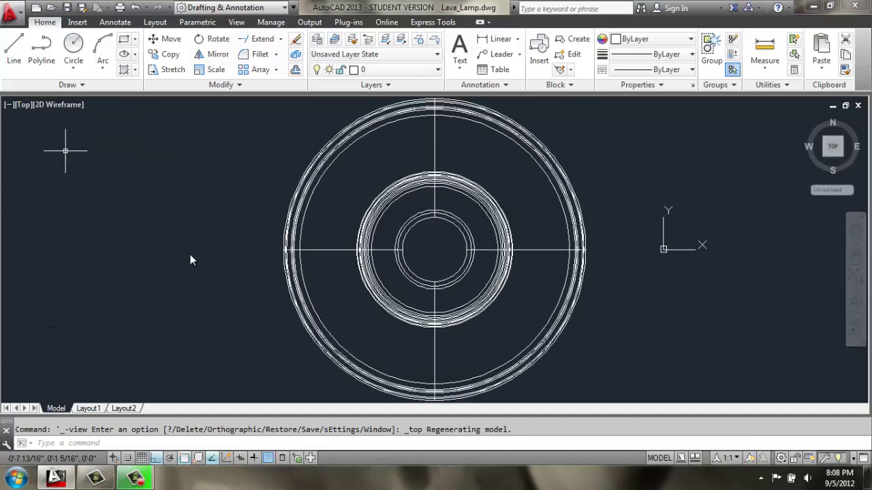
scroll(206, 249, down, 3)
middle_drag(370, 210, 278, 214)
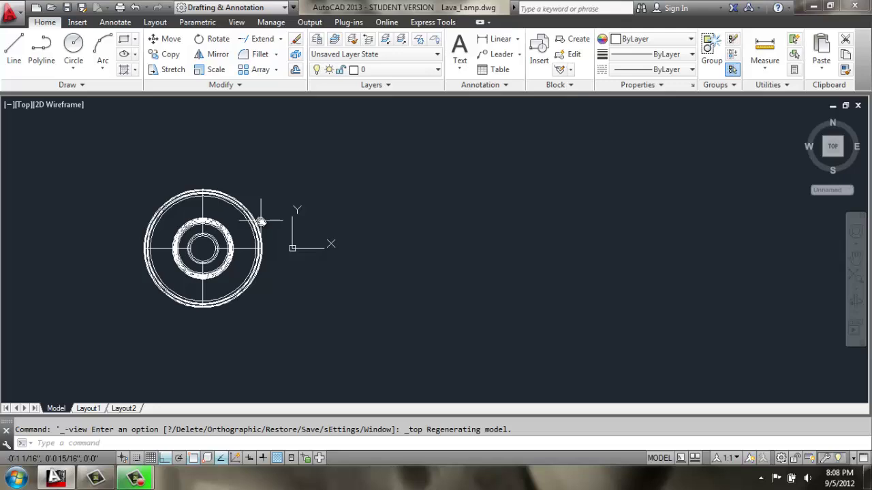
click(260, 222)
key(Escape)
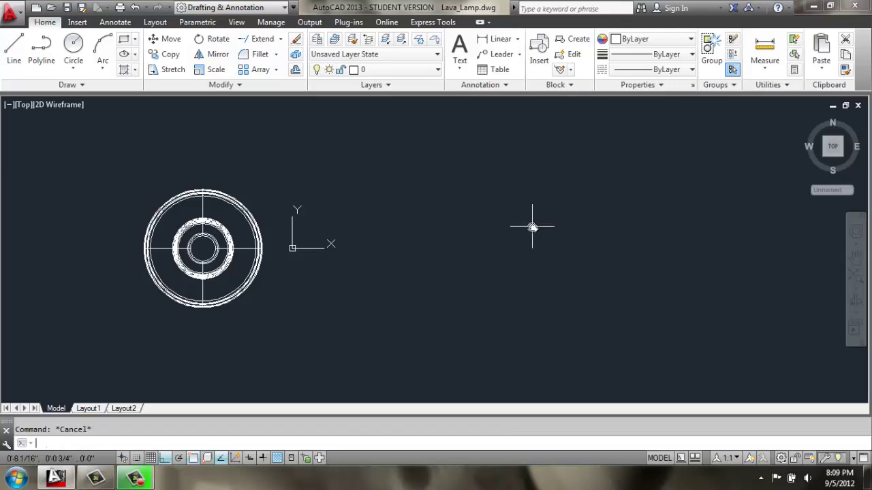
Set the default elevation to 6 and draw a 0.5-radius circle beside the lamp
key(Return)
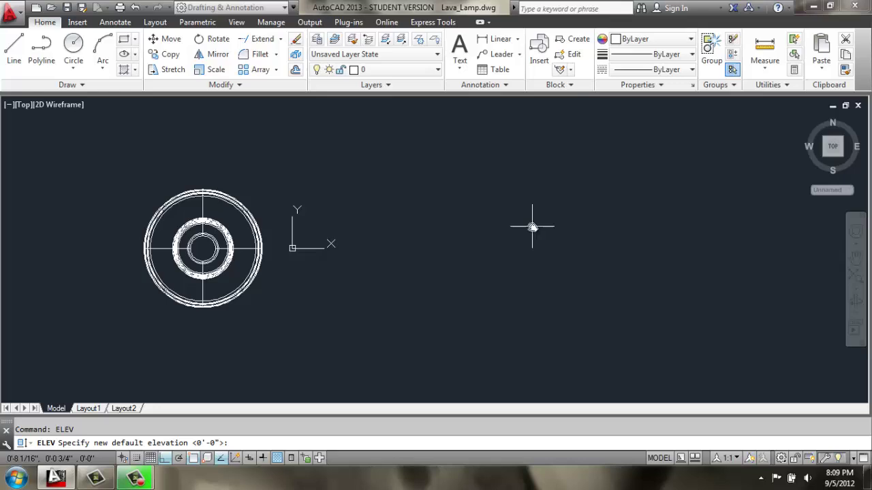
key(Return)
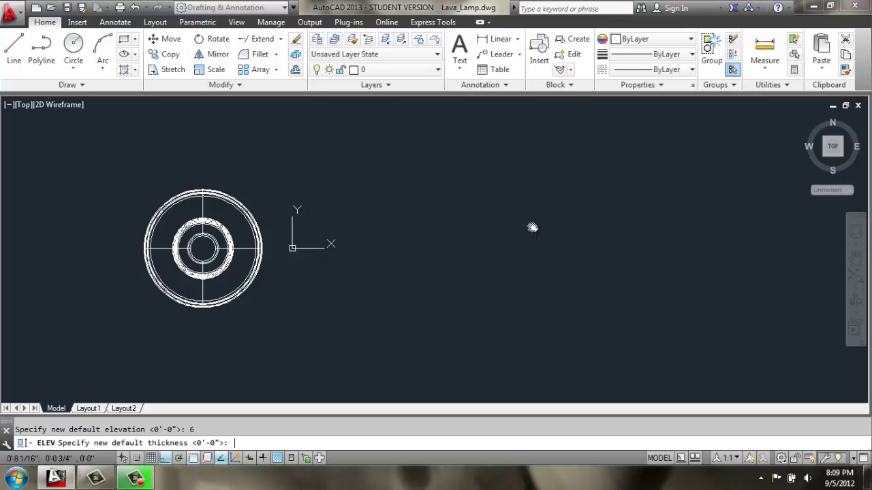
key(Return)
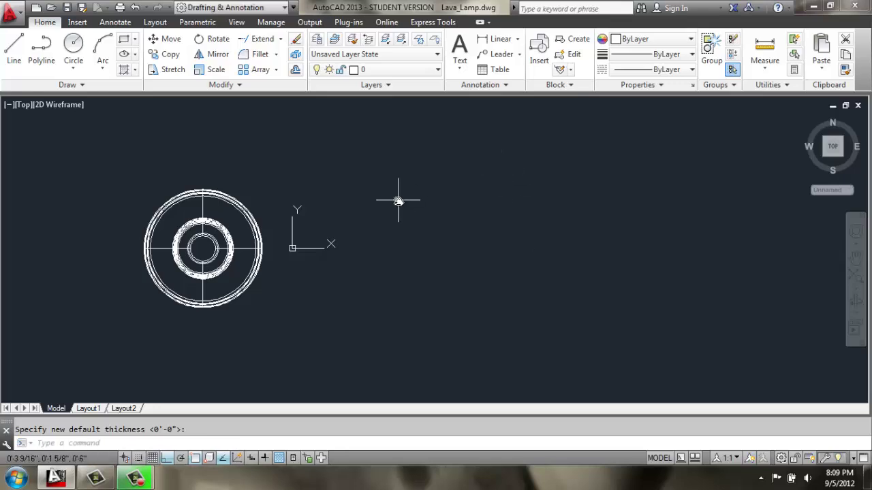
text(c)
key(Return)
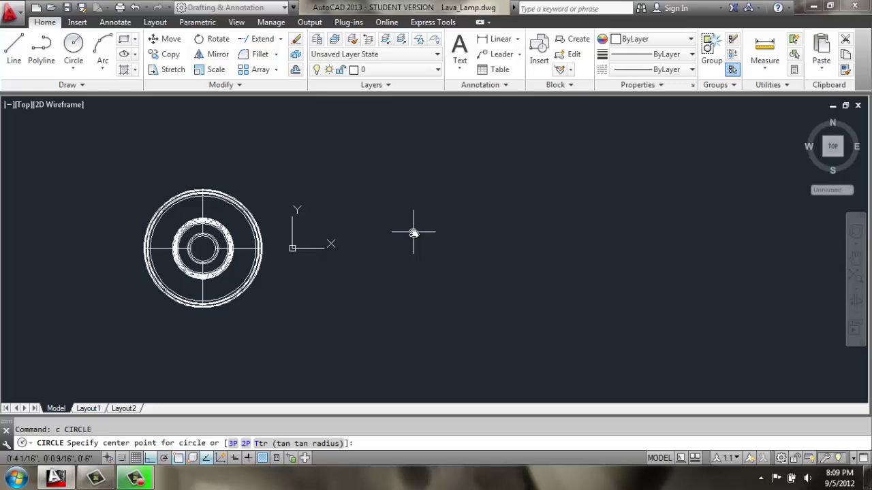
click(413, 233)
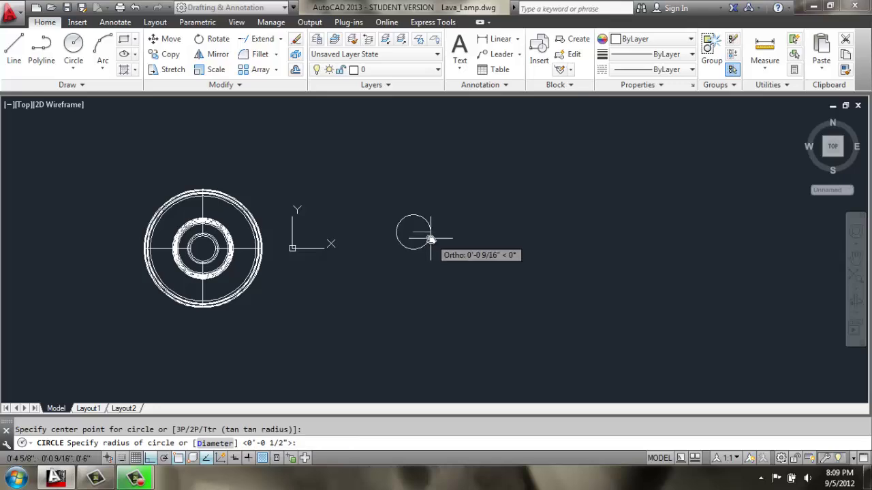
text(.)
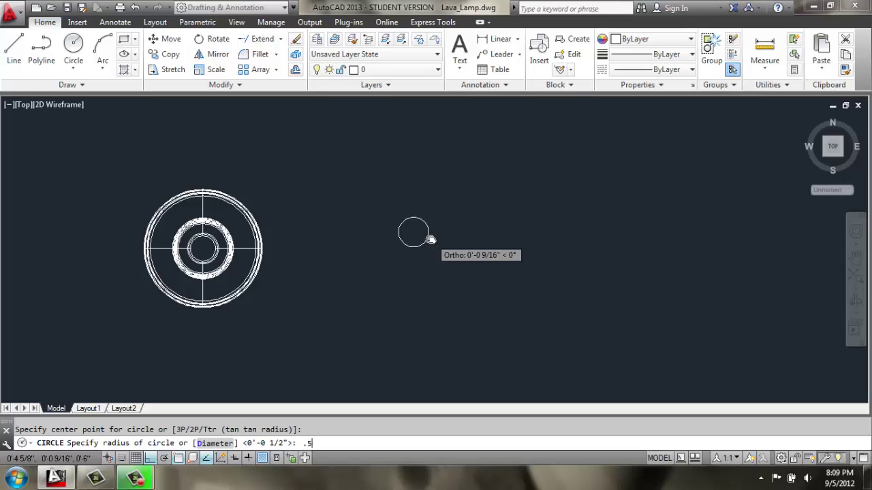
text(5)
key(Return)
scroll(419, 224, up, 2)
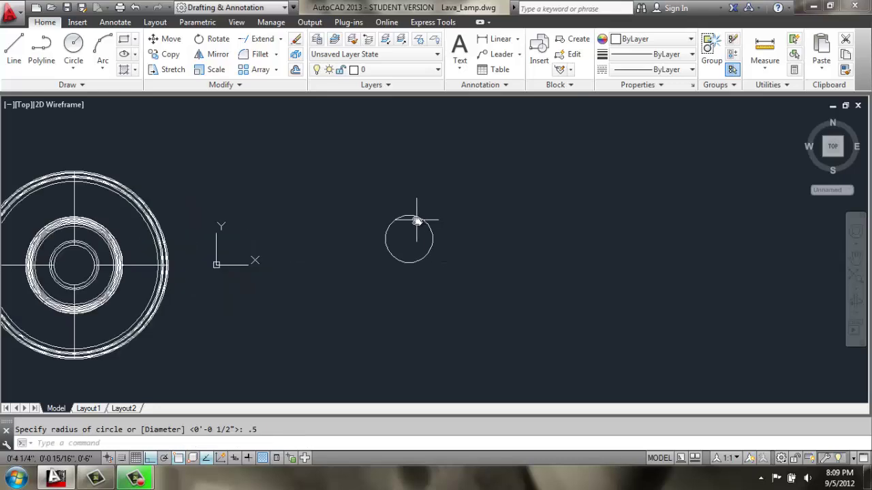
Set elevation to 8, turn off object snap, and draw a 0.25-radius circle inside the first circle
text(elev)
key(Return)
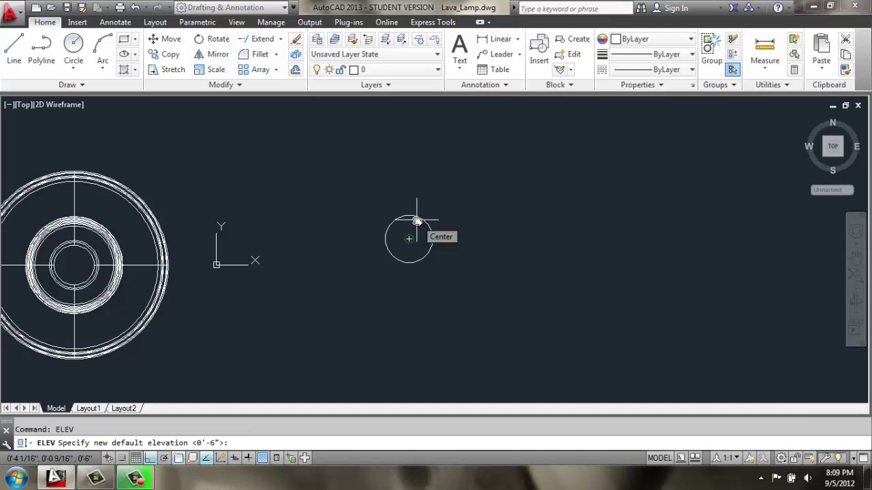
text(8)
key(Return)
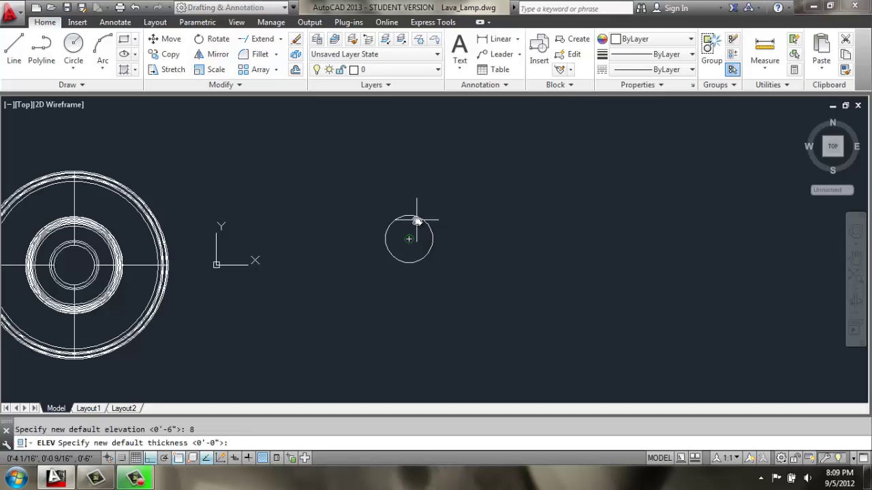
key(Return)
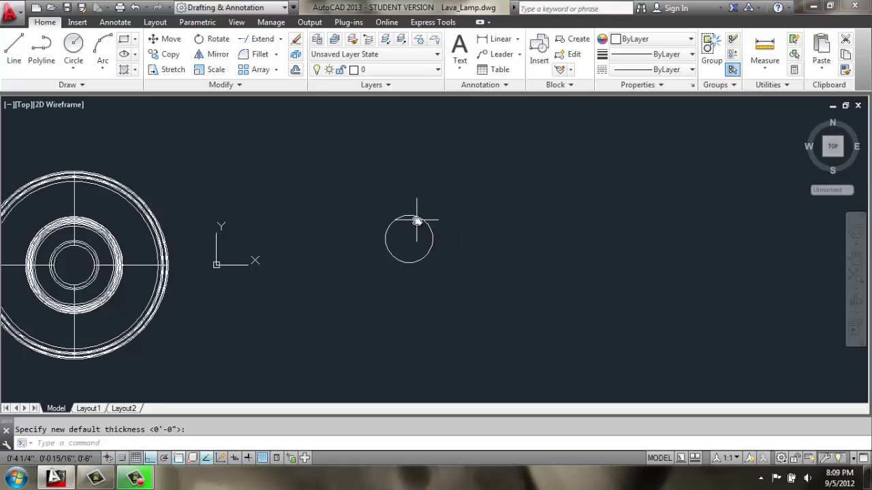
text(c)
key(Return)
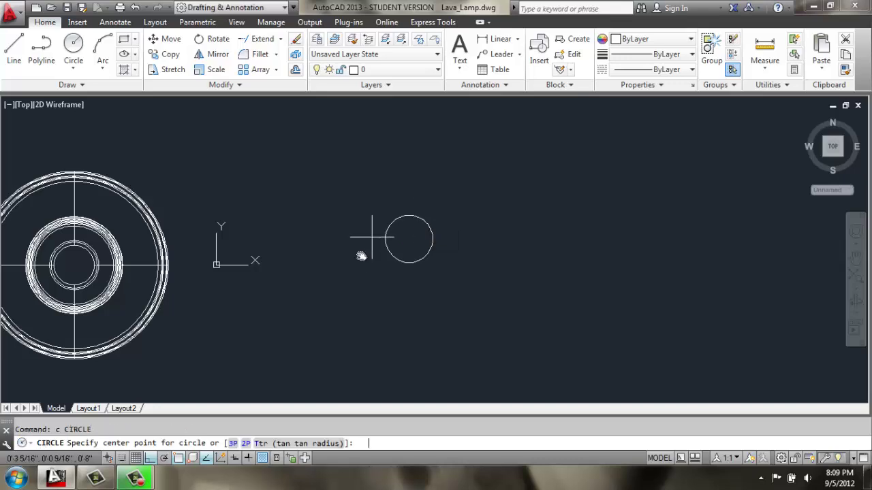
click(176, 459)
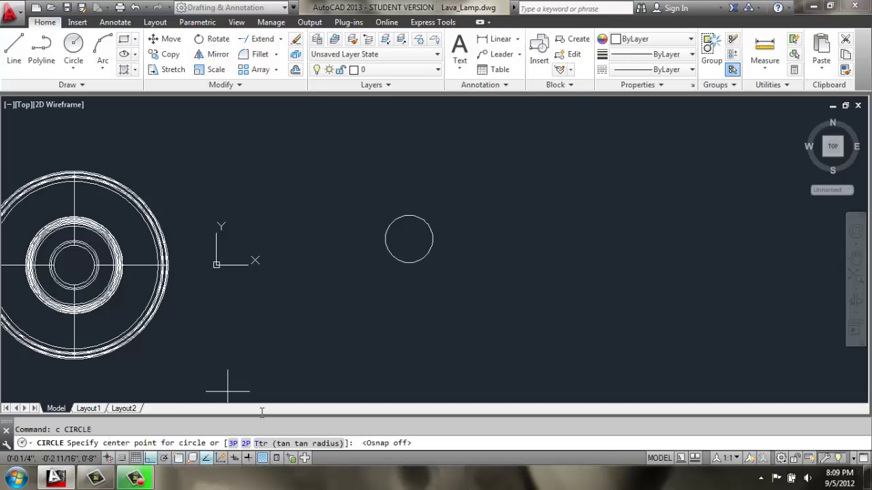
click(406, 237)
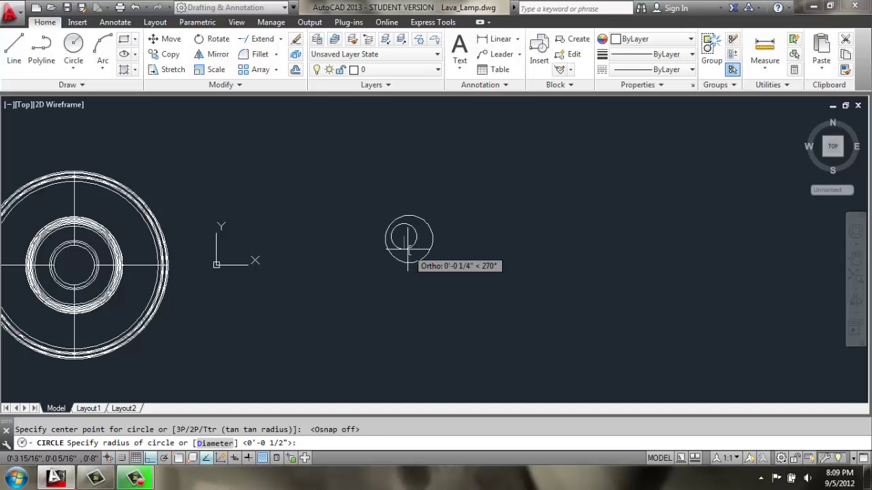
text(.25)
key(Return)
scroll(416, 233, up, 2)
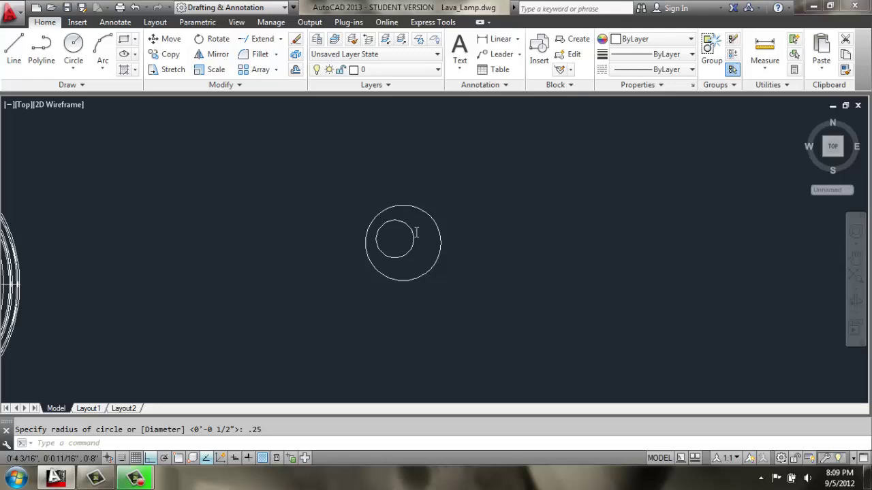
Set elevation to 10 and draw a 0.5-radius circle centred on the small circle
text(el)
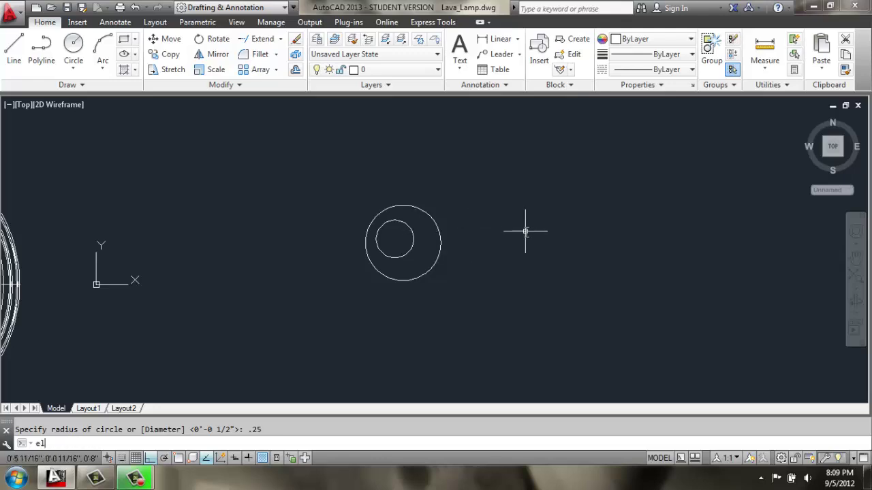
text(ev)
key(Return)
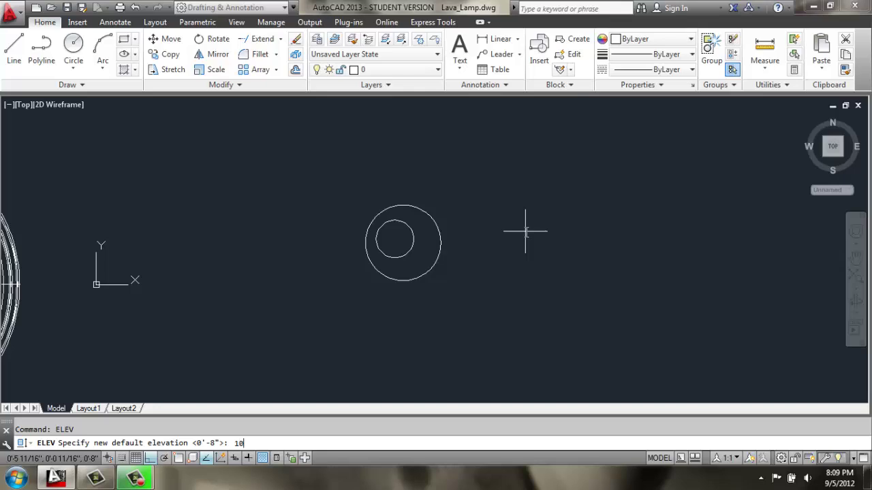
key(Return)
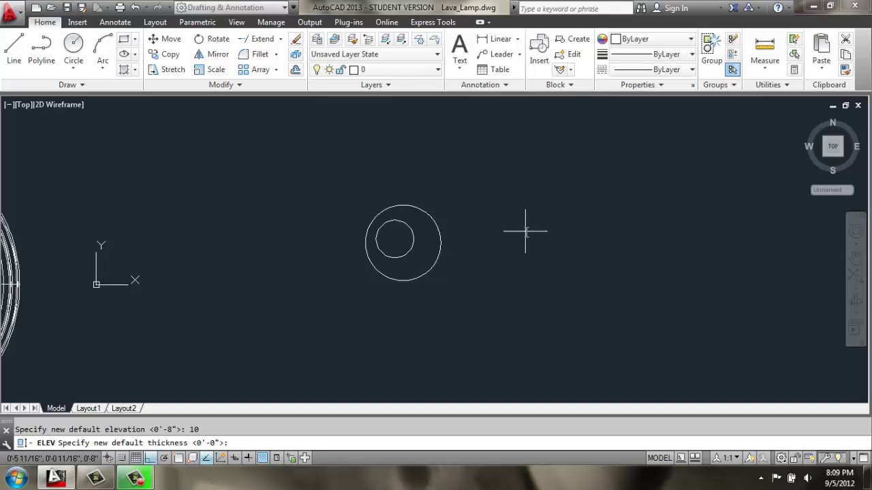
key(Return)
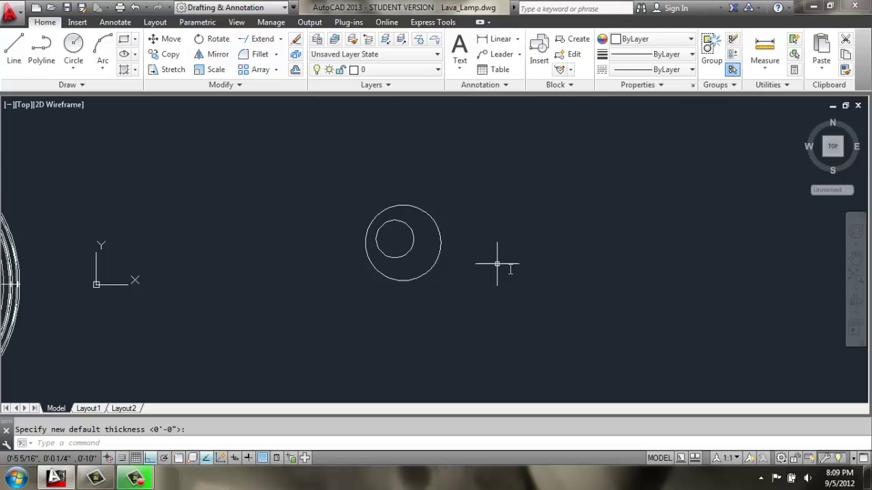
text(c)
key(Return)
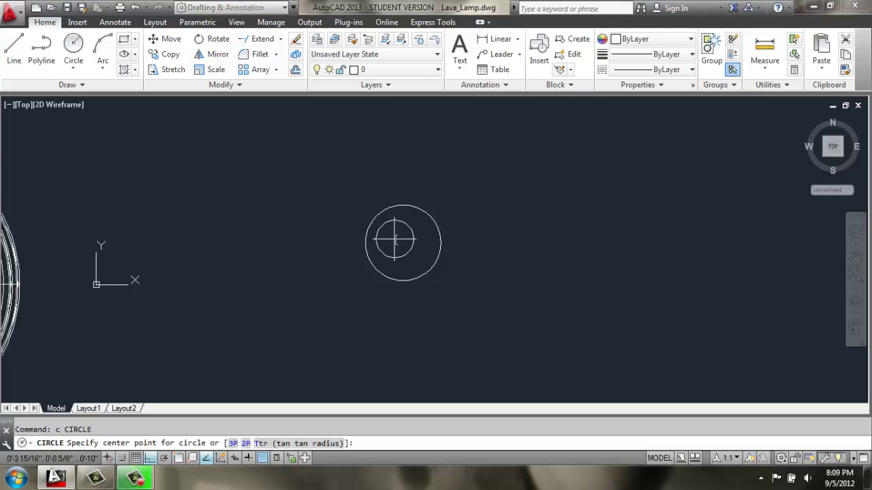
click(395, 242)
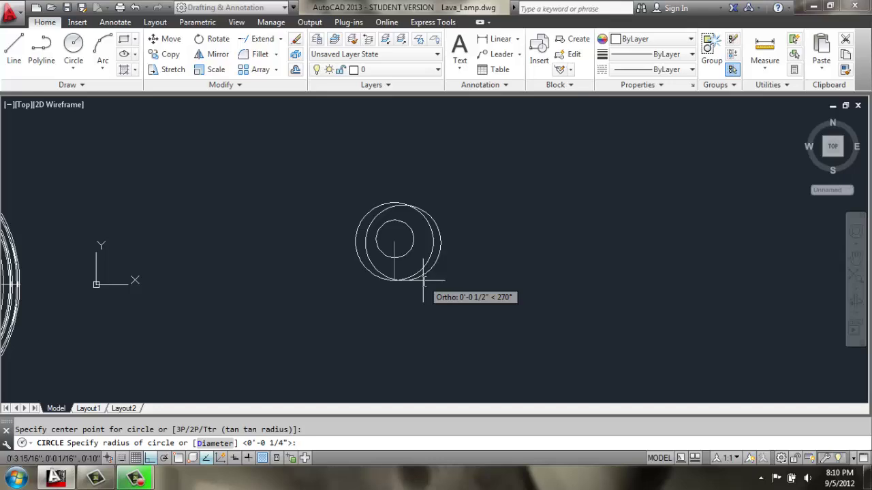
key(Return)
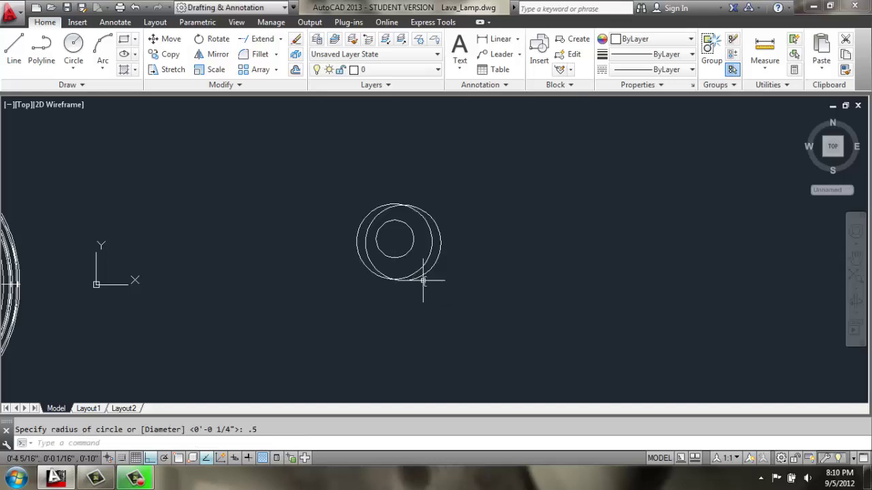
Switch to the Front view and zoom and pan until the lamp and three circle edges fit
click(23, 105)
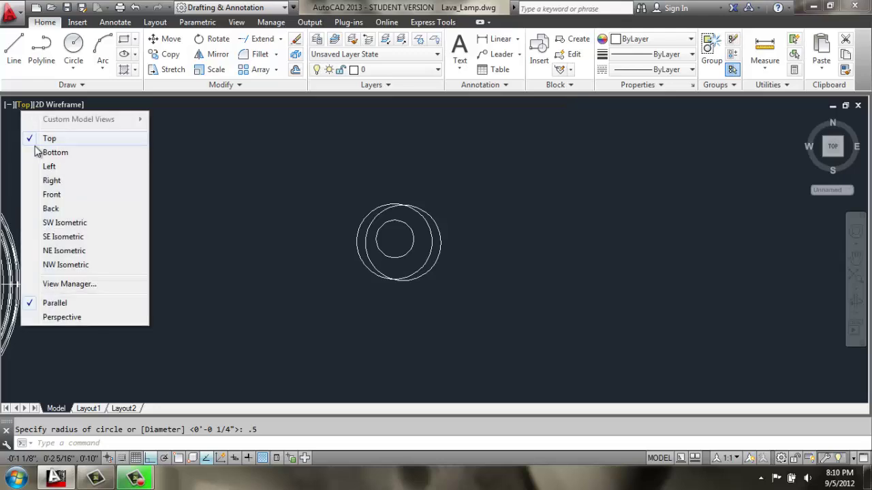
click(51, 196)
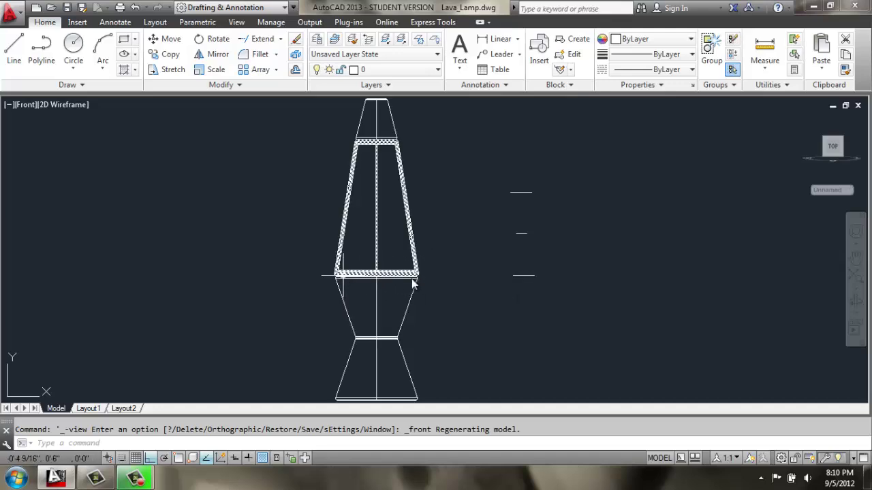
scroll(507, 238, up, 3)
scroll(520, 241, down, 2)
mouse_move(519, 242)
middle_down()
mouse_move(476, 249)
mouse_move(470, 232)
mouse_move(482, 236)
middle_up()
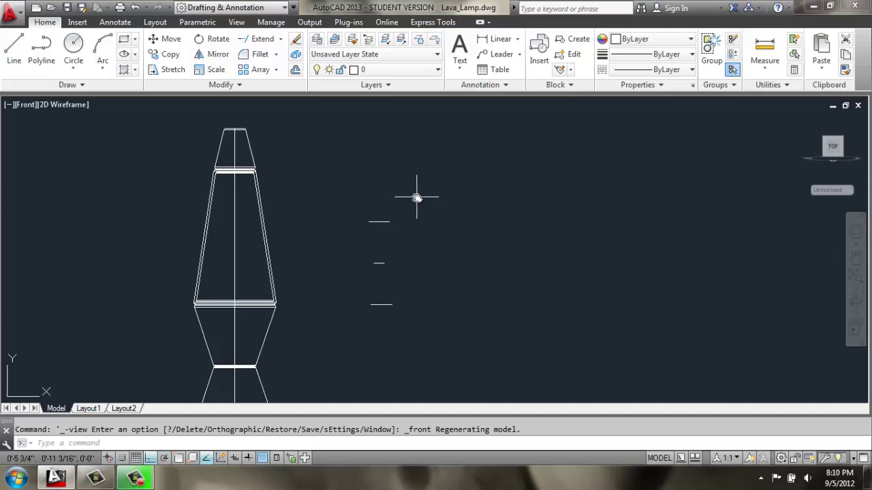
key(Escape)
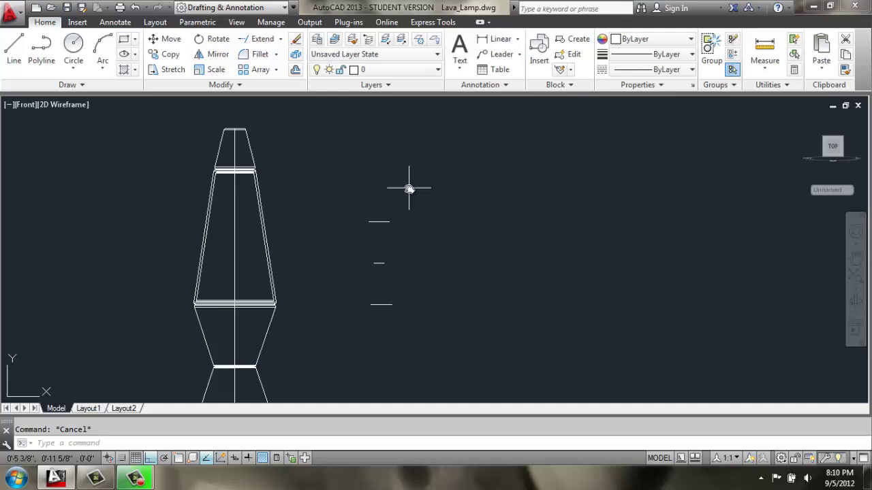
Start LOFT and pick the bottom, middle and top circle edges as cross sections
text(loft)
key(Return)
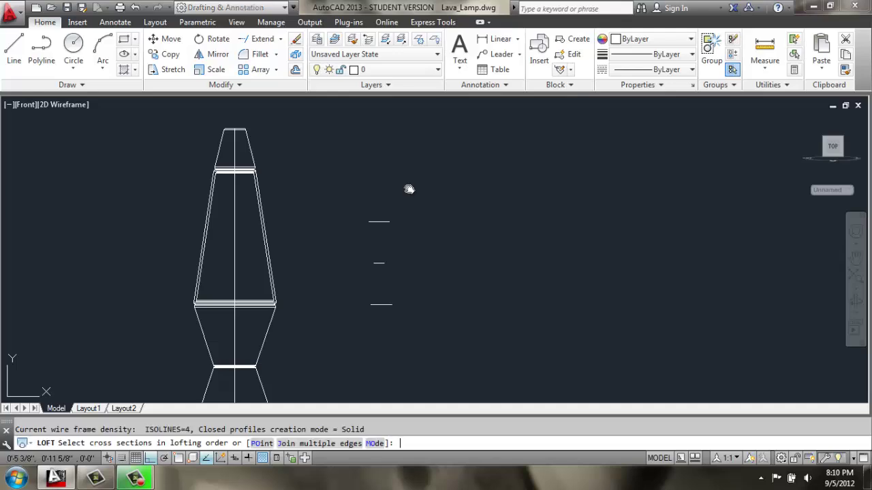
click(382, 304)
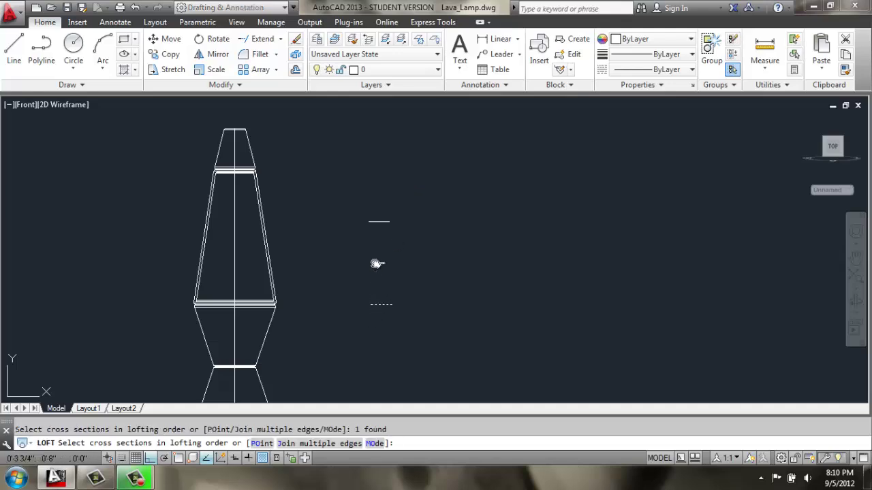
click(374, 222)
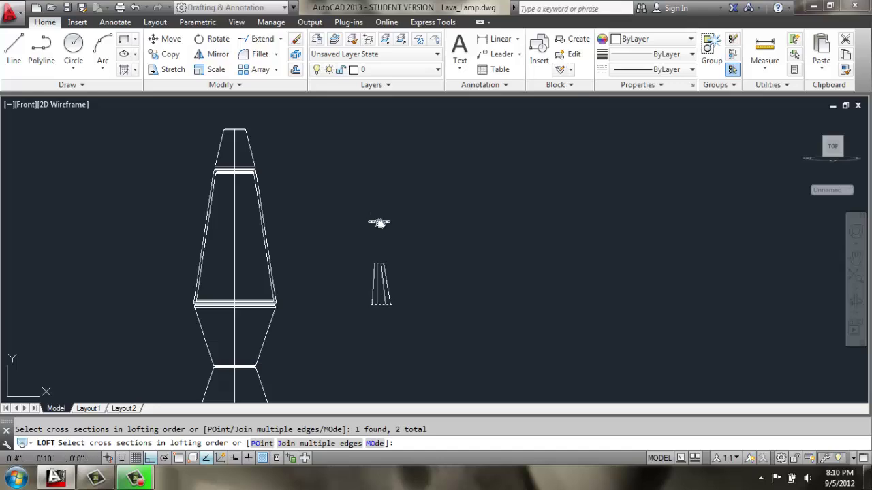
click(379, 222)
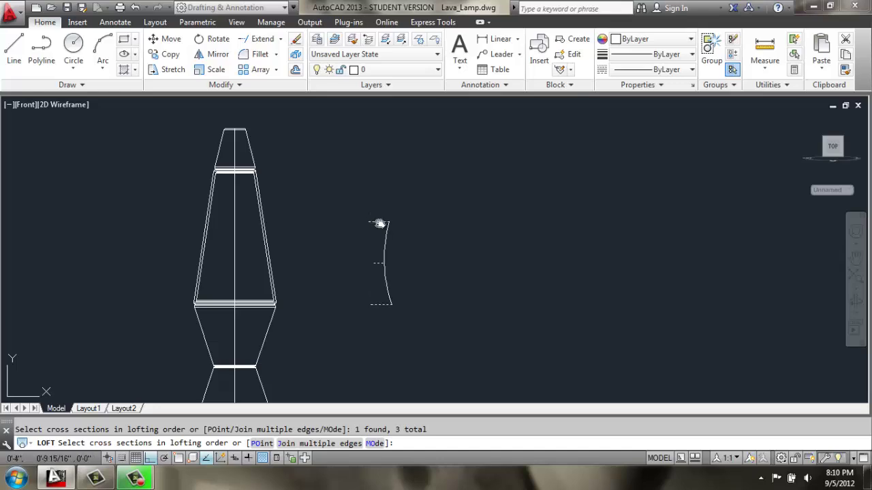
key(Return)
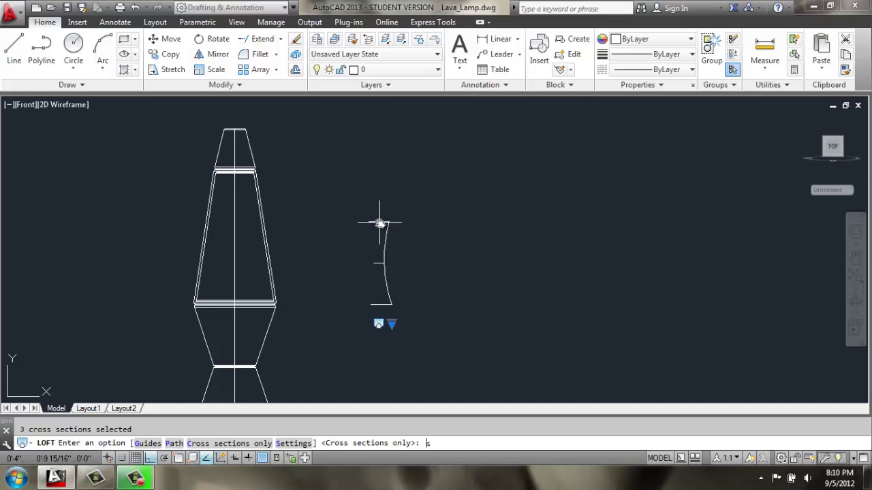
In Loft Settings, set the surface to Normal to all cross sections and create the loft
text(s)
key(Return)
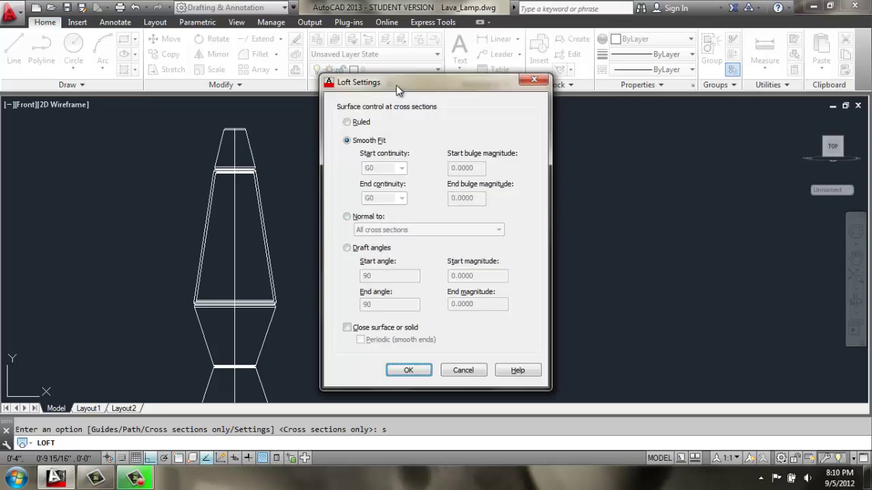
drag(399, 88, 589, 91)
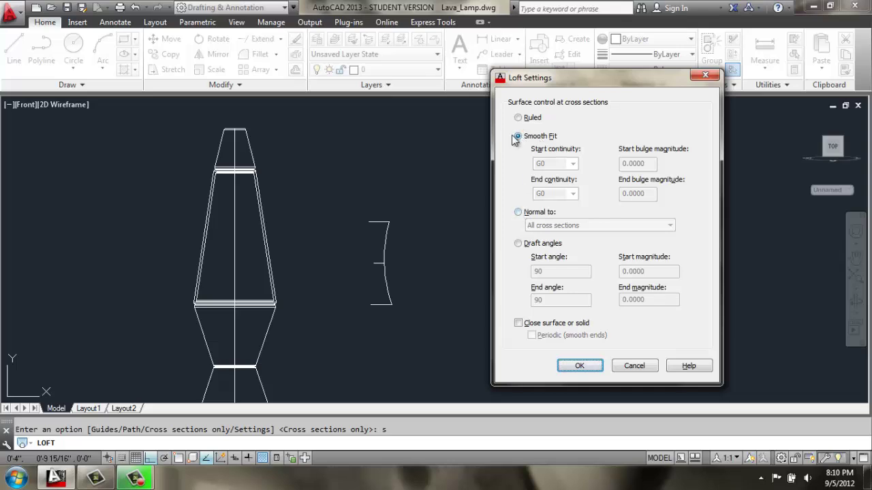
click(518, 212)
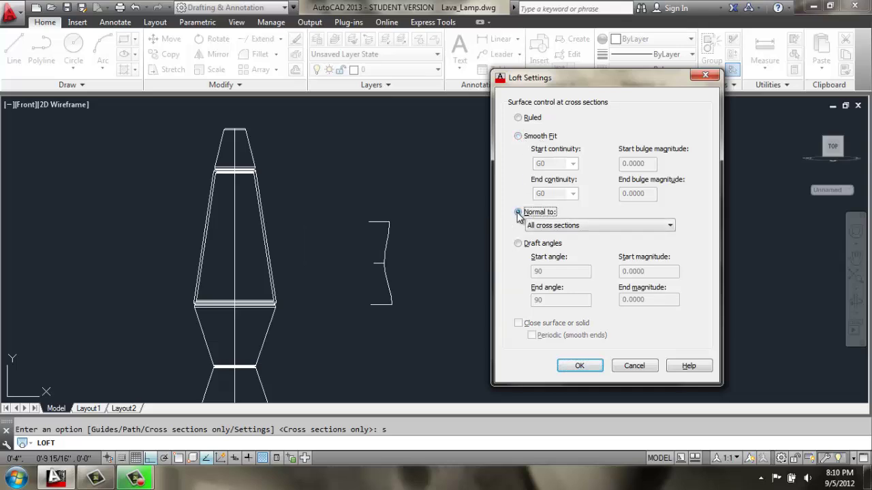
click(560, 227)
click(557, 237)
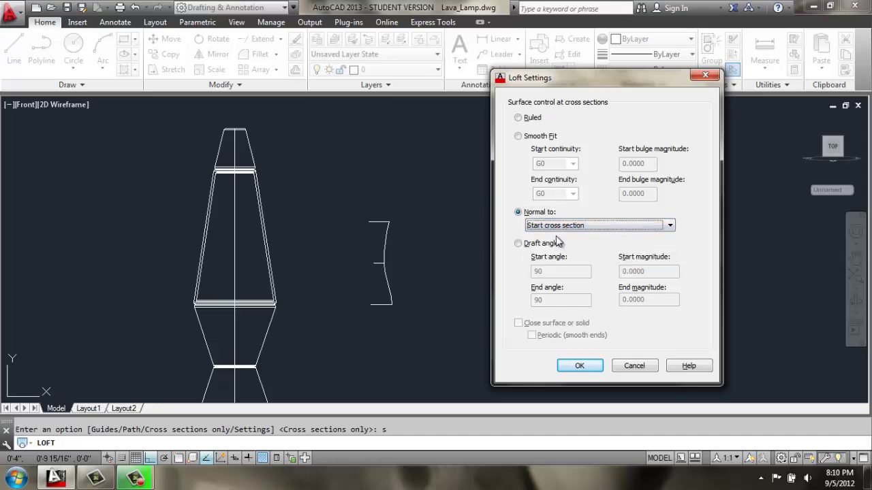
click(560, 225)
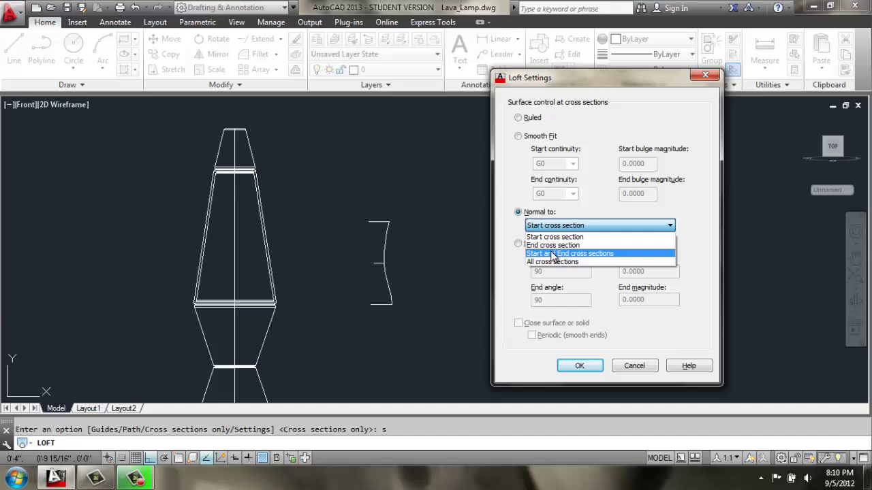
click(553, 245)
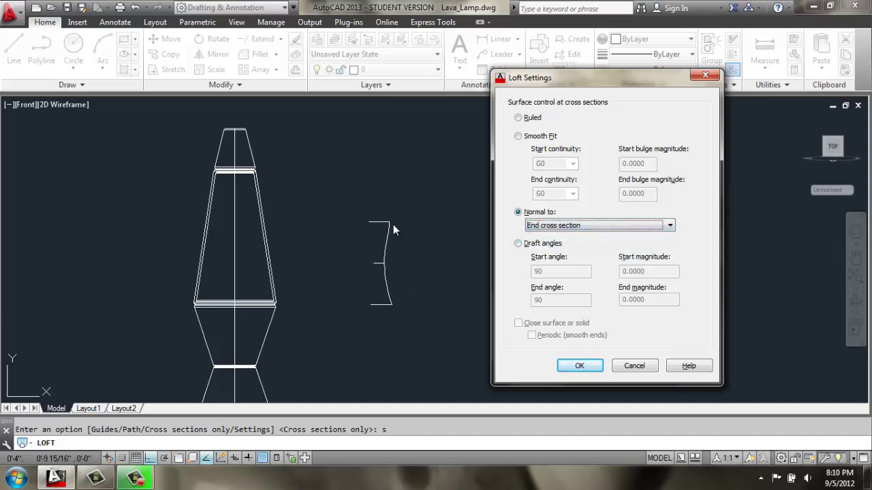
click(538, 227)
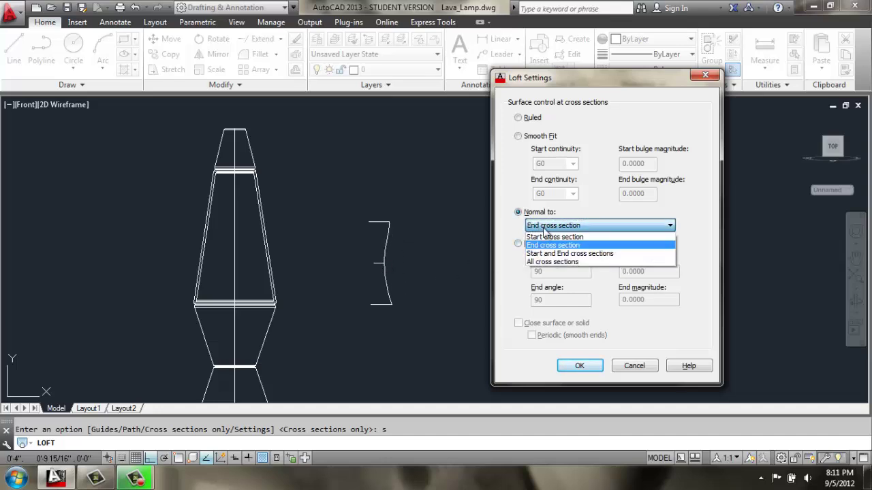
click(542, 264)
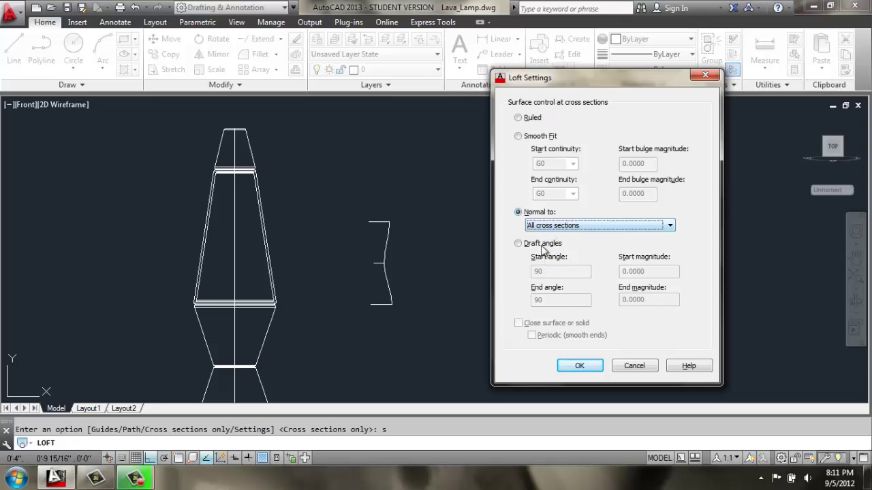
click(578, 366)
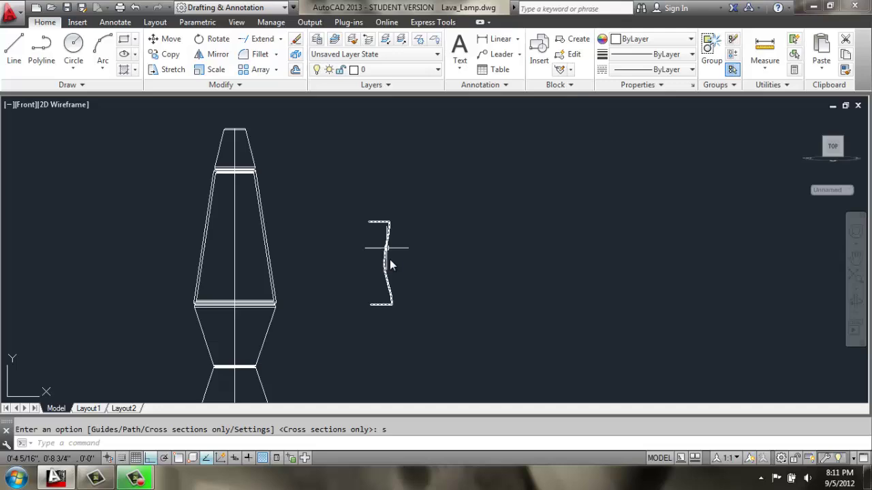
Shade the model in Conceptual style, switch to SW Isometric, then return to 2D Wireframe
click(57, 105)
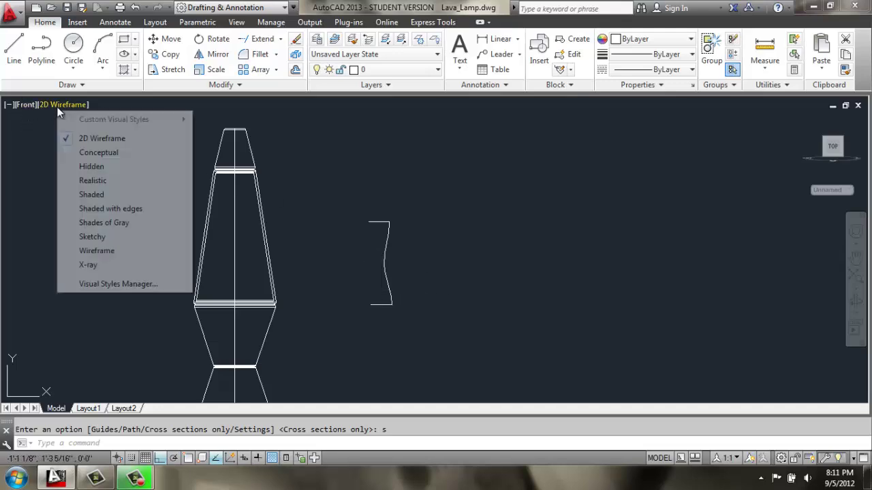
click(85, 152)
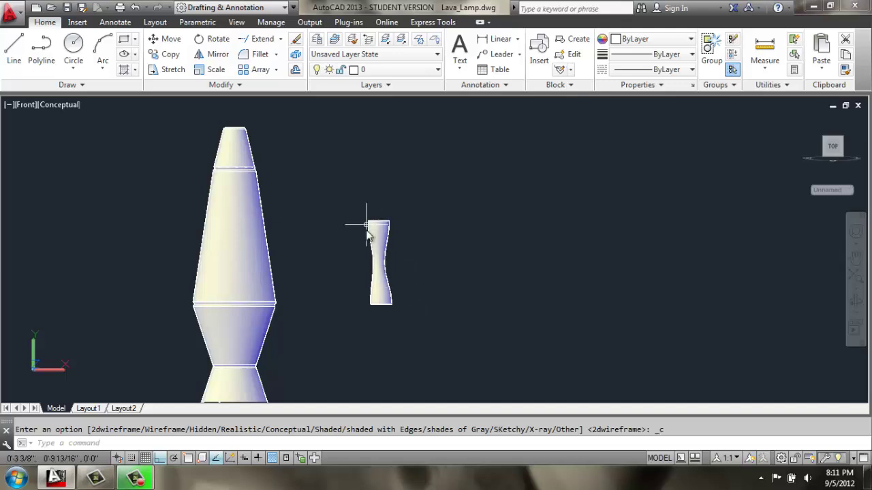
scroll(365, 229, up, 3)
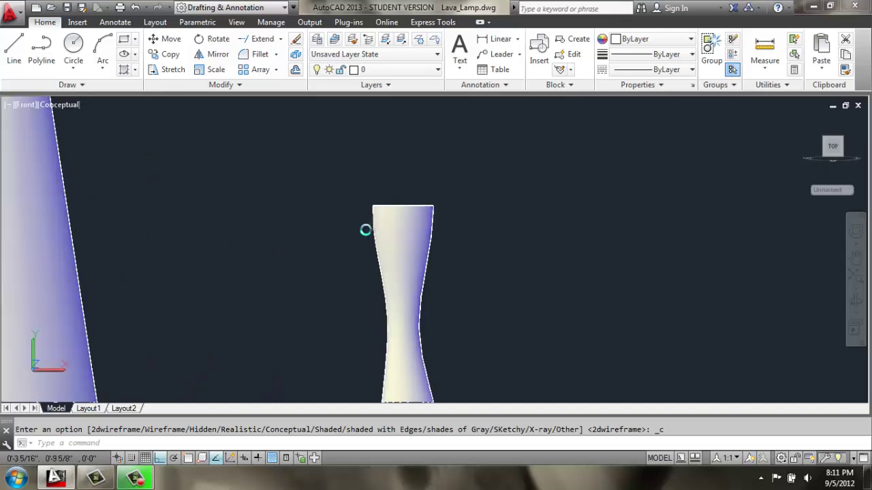
click(29, 108)
click(65, 222)
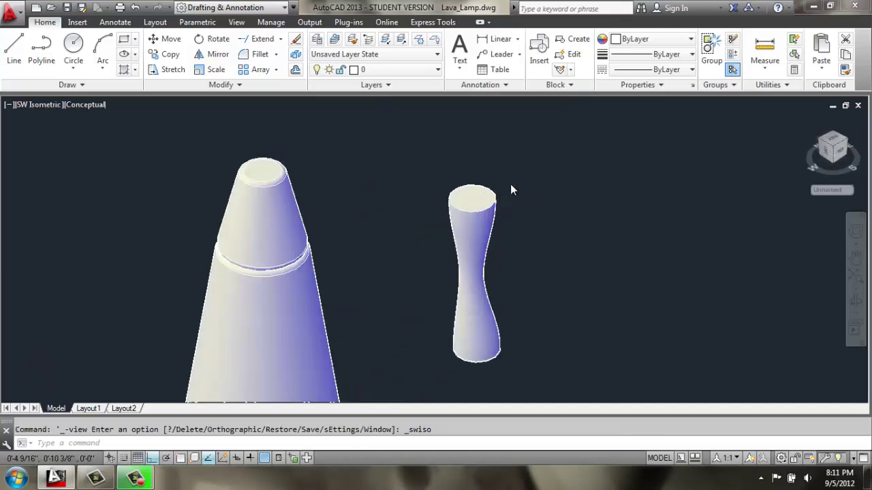
scroll(510, 184, up, 2)
click(79, 105)
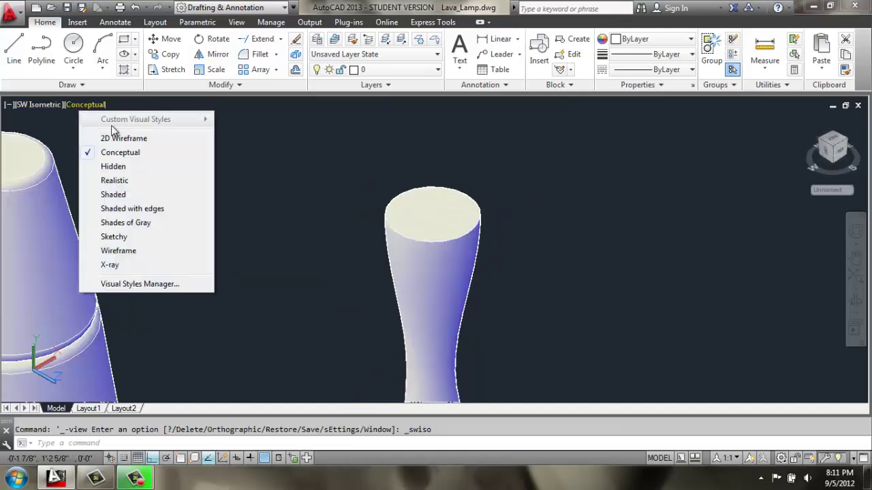
click(119, 138)
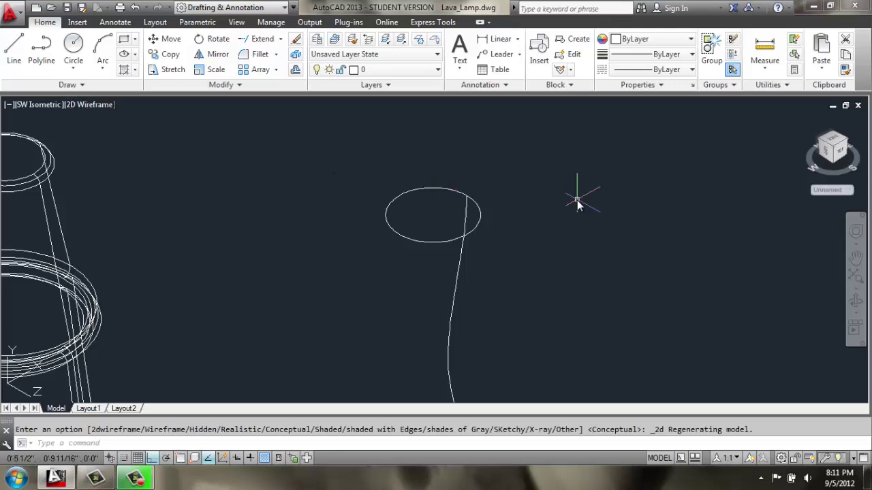
With object snap on, draw a 0.5-radius sphere centred on the top of the lofted blob
key(Escape)
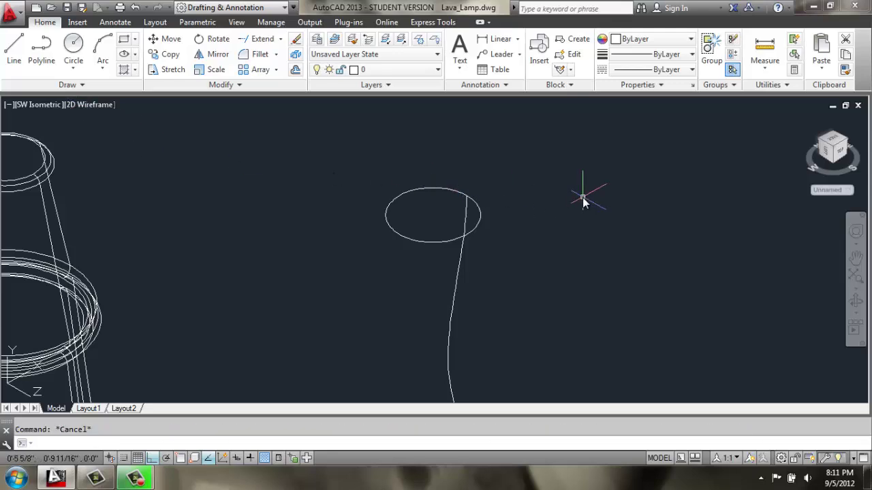
text(sphe)
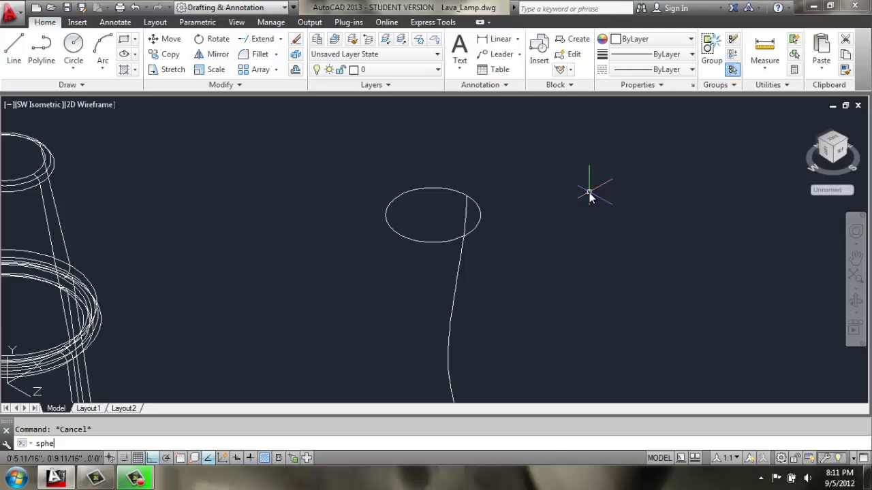
text(re)
key(Return)
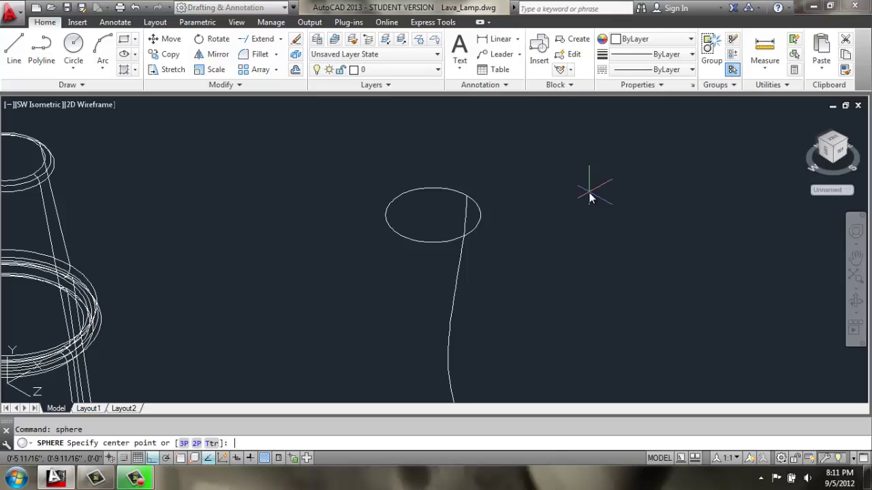
click(179, 459)
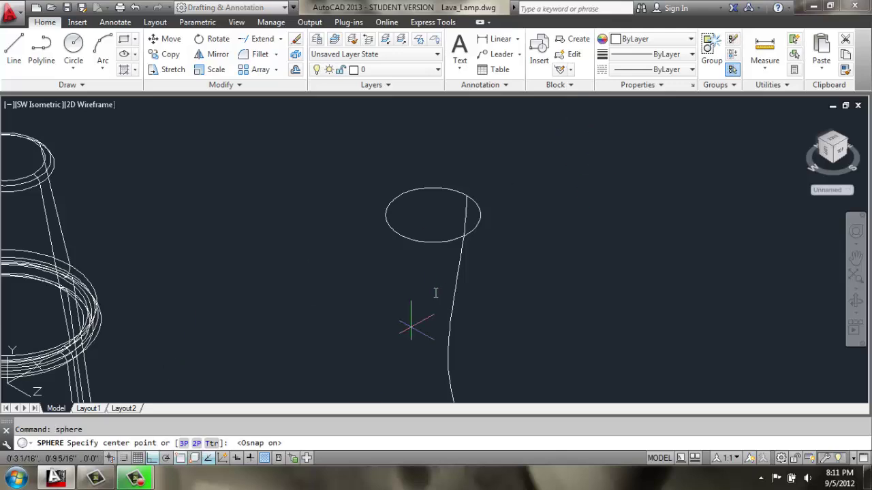
click(433, 215)
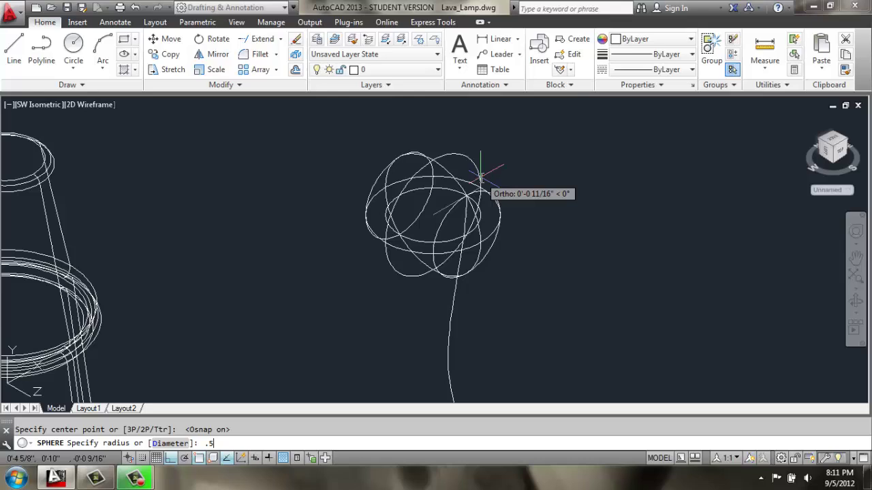
key(Return)
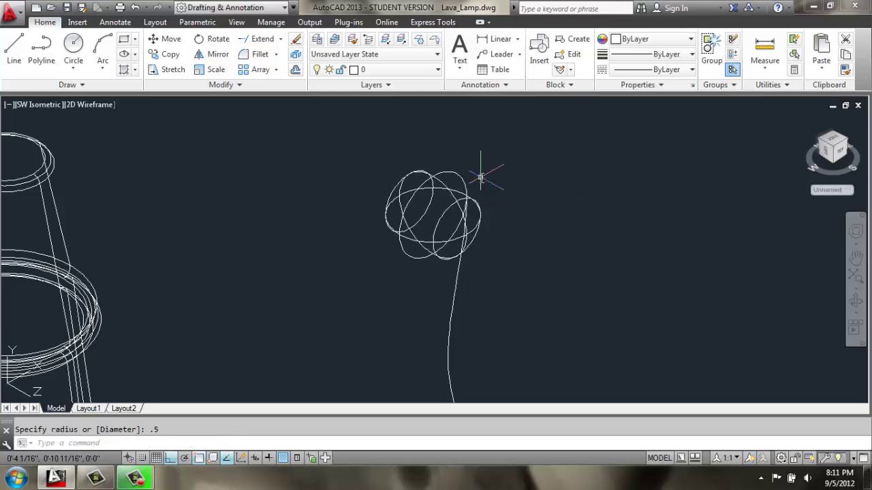
Switch the viewport to the Conceptual visual style with the VS command
text(vs)
key(Return)
text(c)
key(Return)
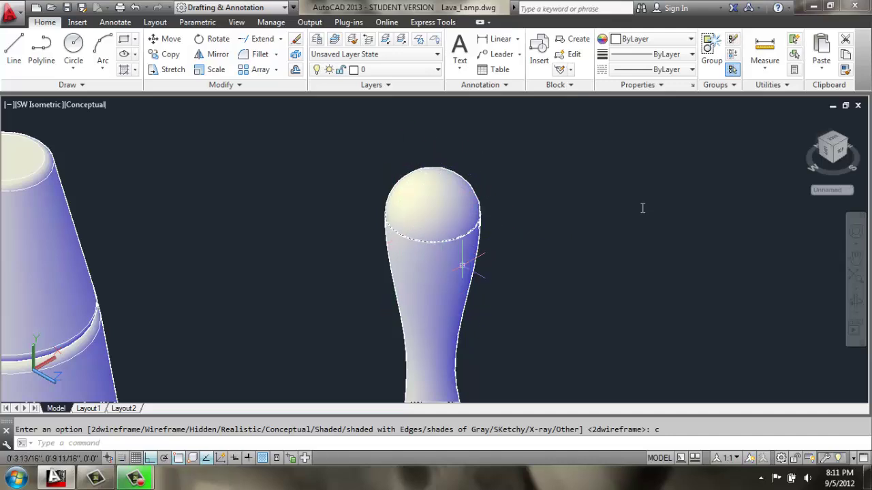
Union the sphere and lofted stem into one solid, then zoom out to show lamp and blob
key(Escape)
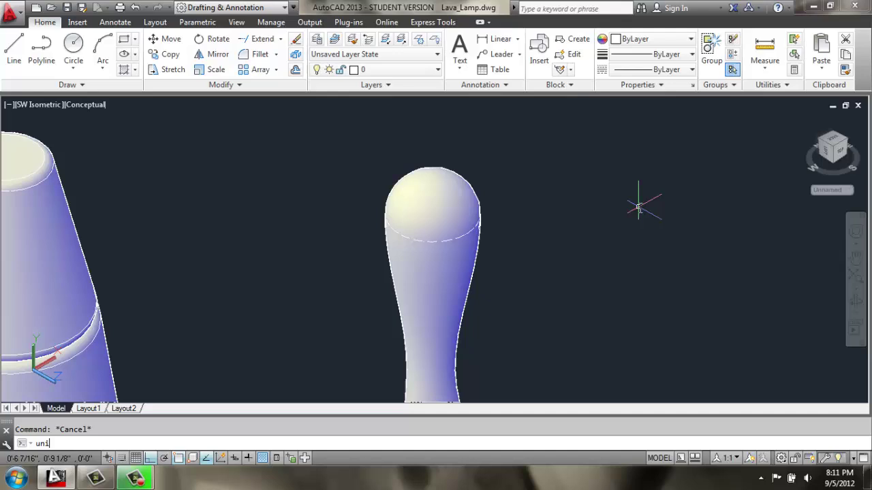
key(Return)
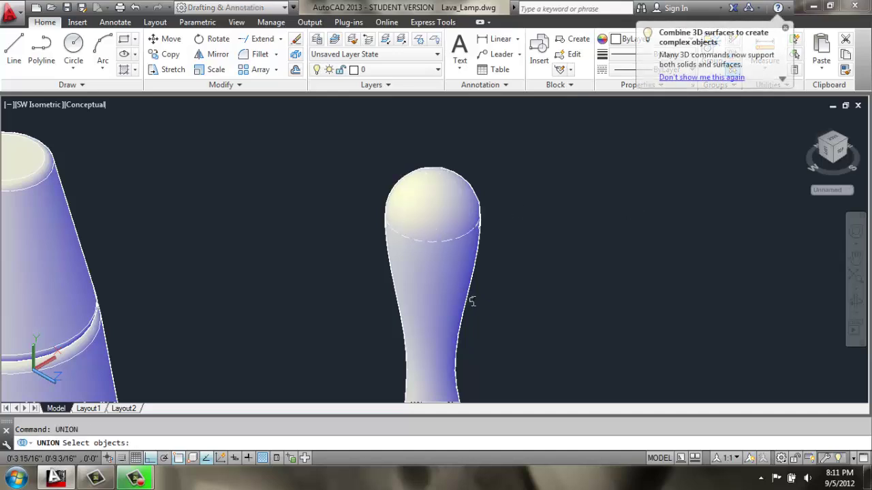
click(545, 170)
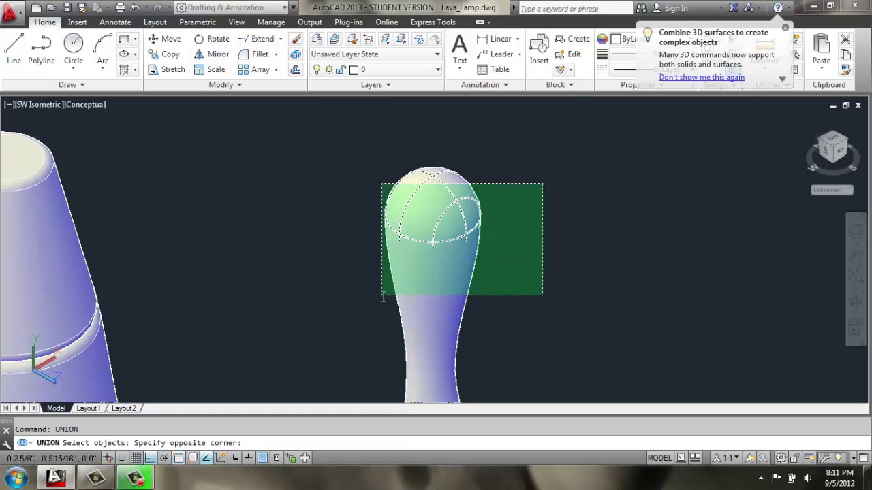
click(382, 297)
click(391, 355)
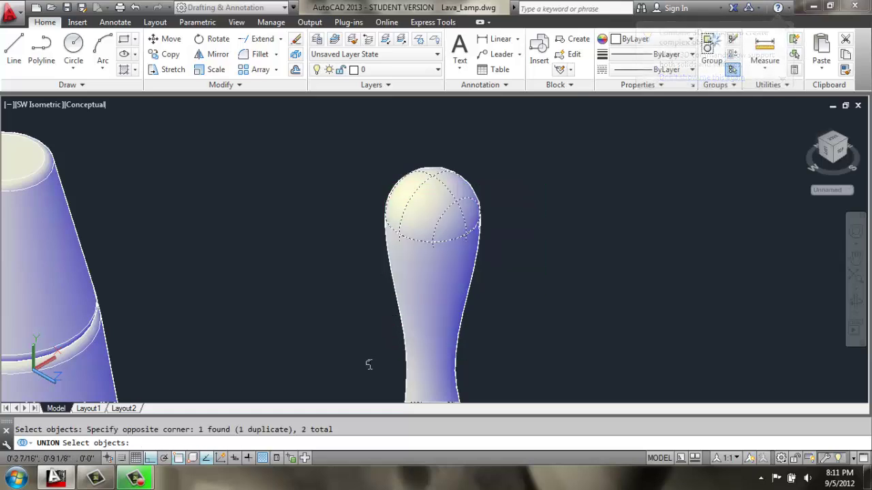
key(Return)
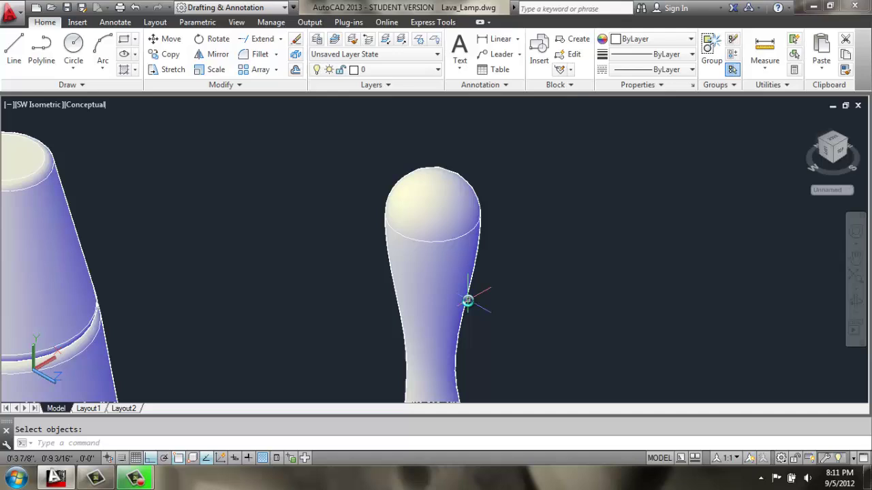
scroll(461, 295, down, 3)
scroll(476, 339, down, 2)
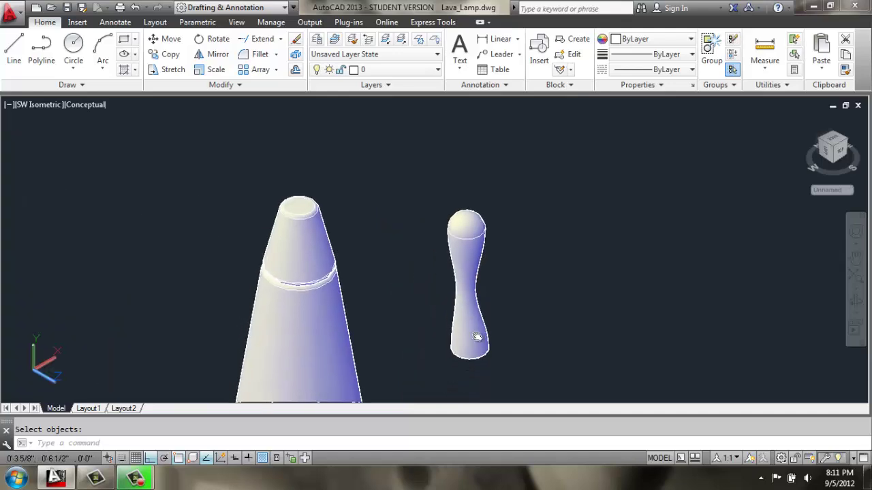
middle_drag(485, 292, 506, 247)
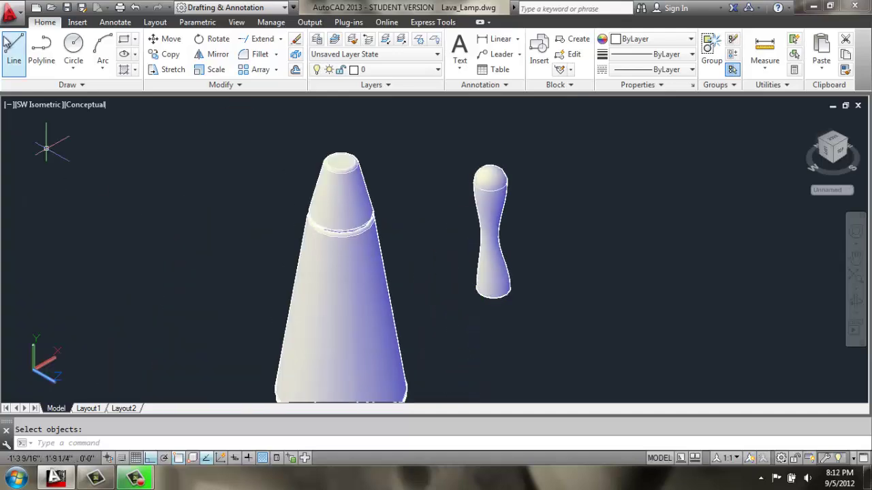
Switch to the Top view in 2D Wireframe style, framing both the lamp and the blob
click(23, 106)
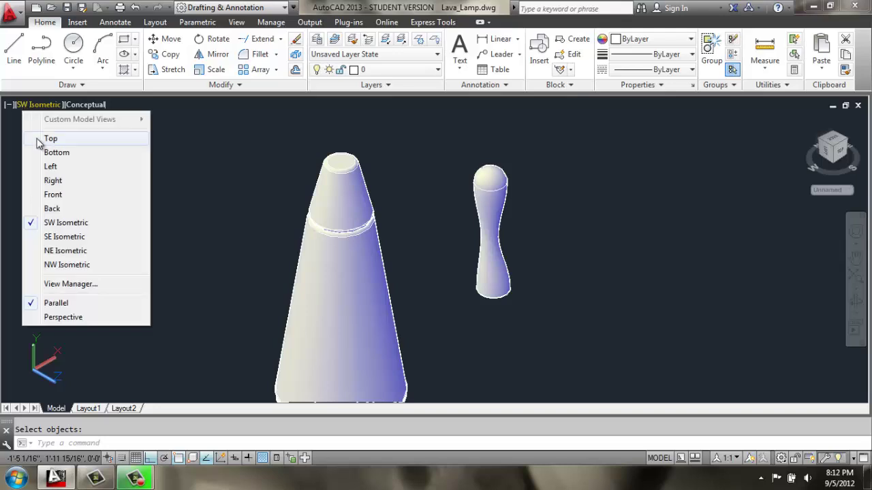
click(38, 138)
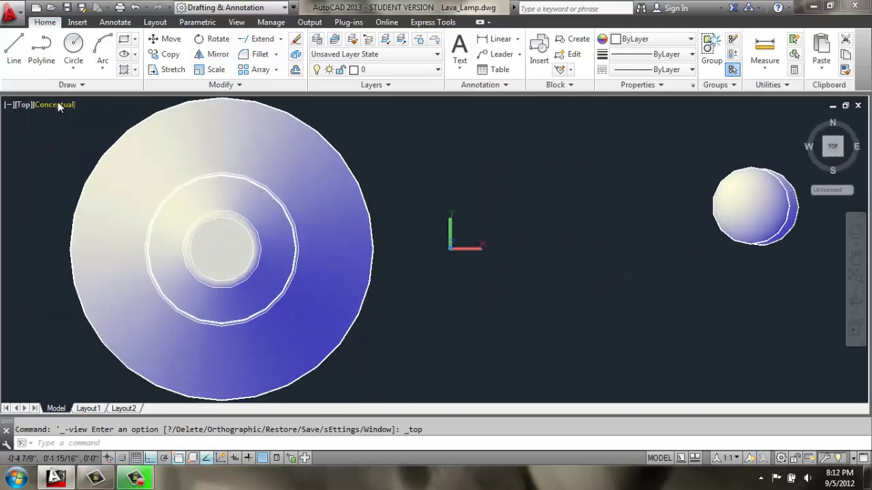
click(49, 110)
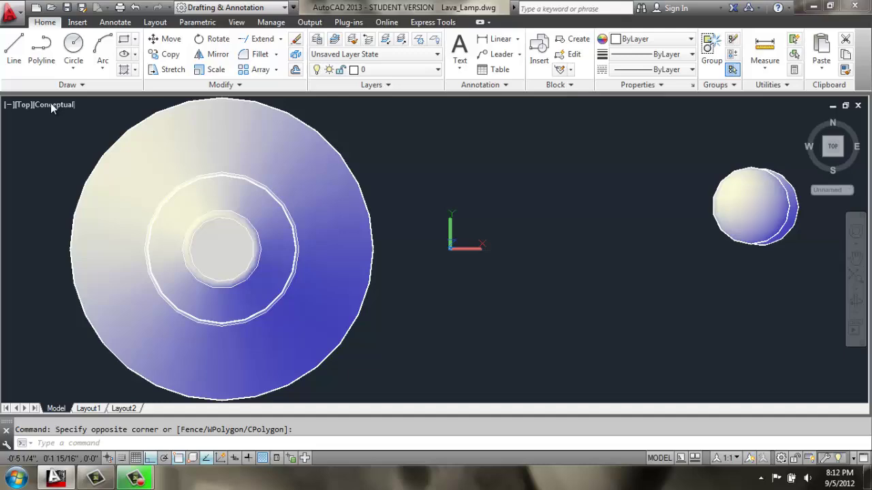
click(49, 106)
click(82, 139)
scroll(204, 199, down, 2)
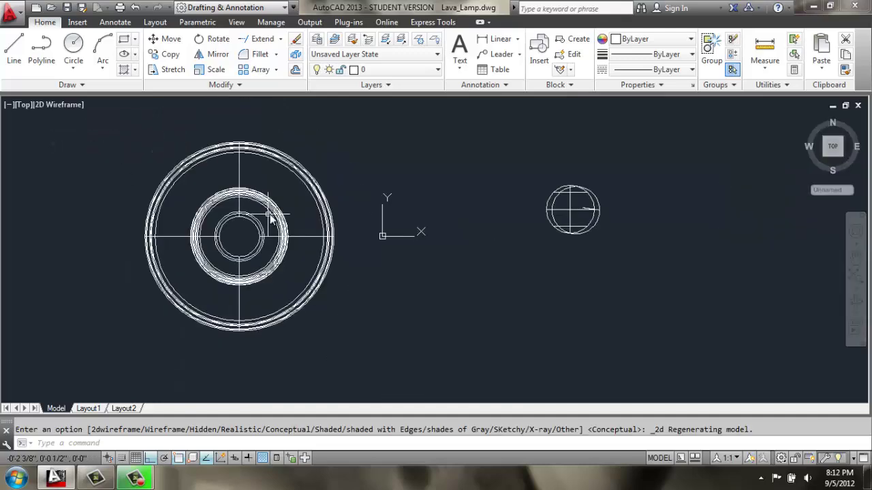
middle_drag(286, 251, 320, 254)
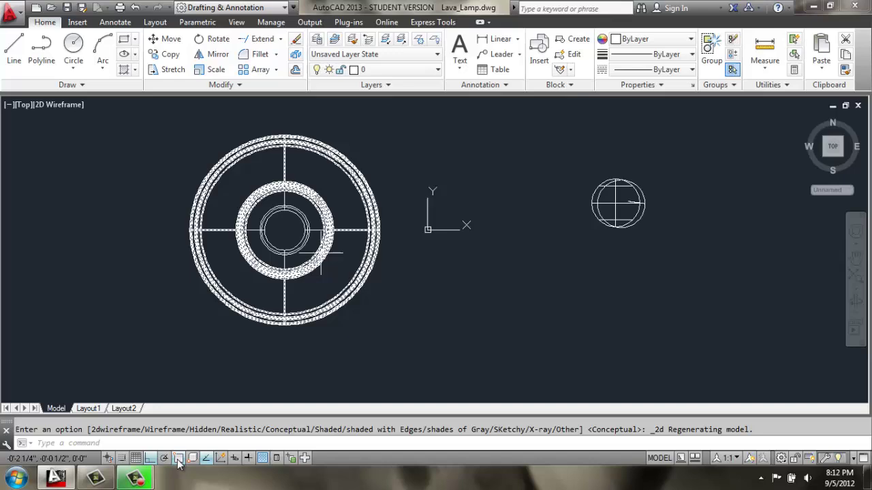
With Osnap and Ortho off, move the lava blob to the lamp's centre
click(178, 460)
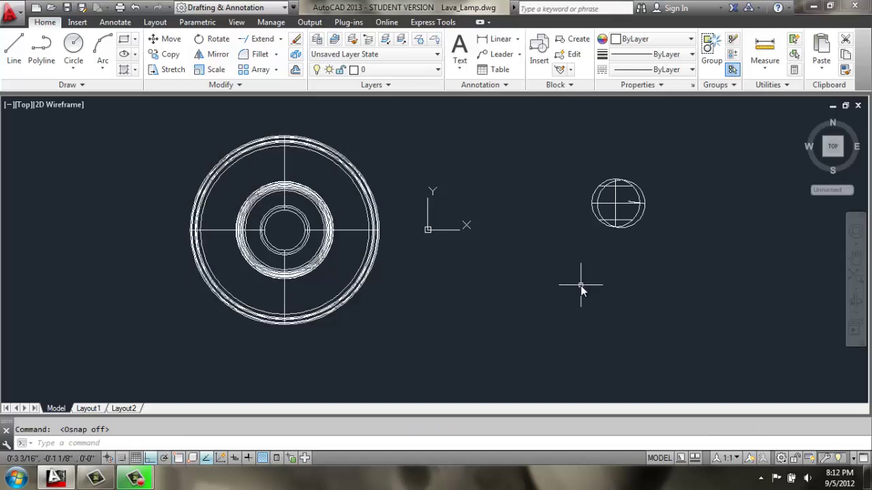
text(m)
key(Return)
click(630, 222)
key(Return)
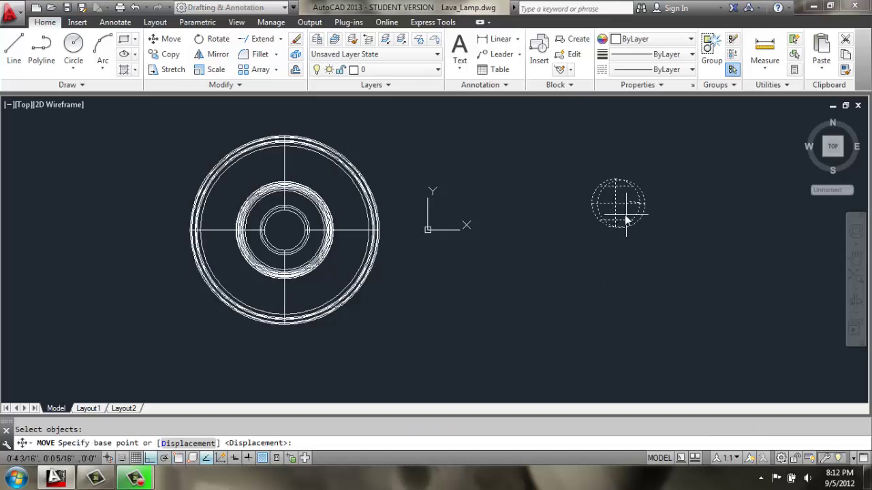
click(616, 210)
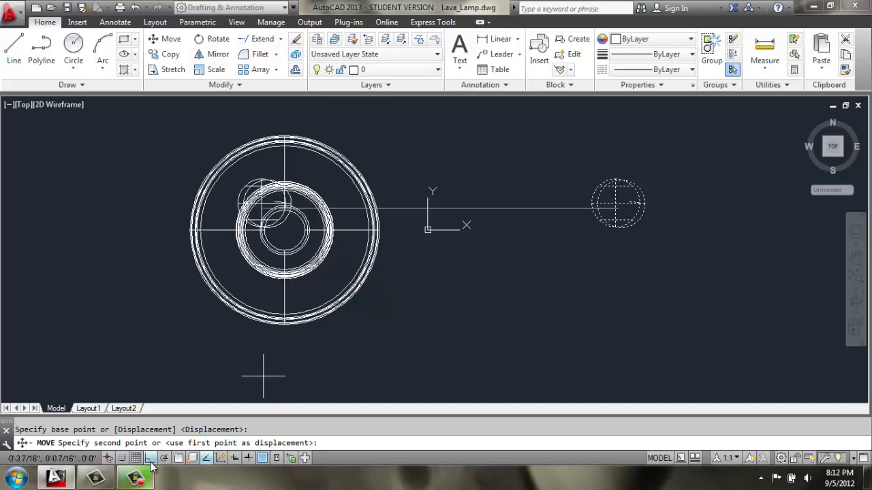
key(F8)
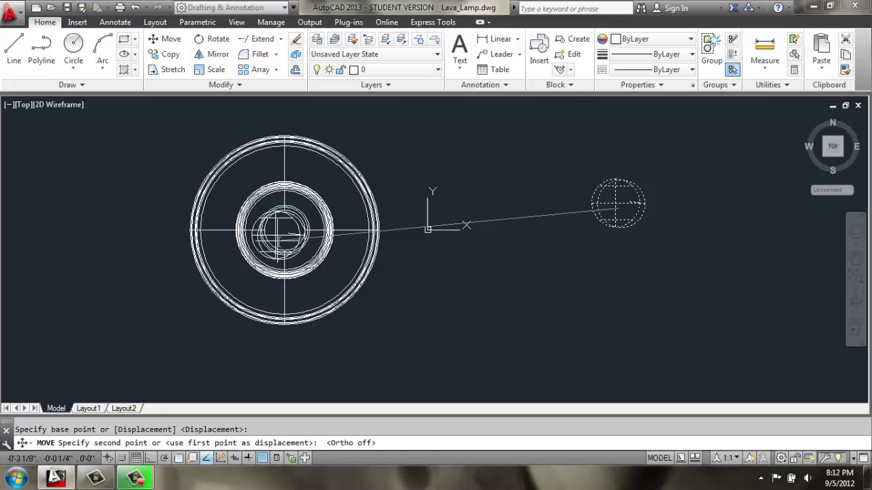
click(278, 233)
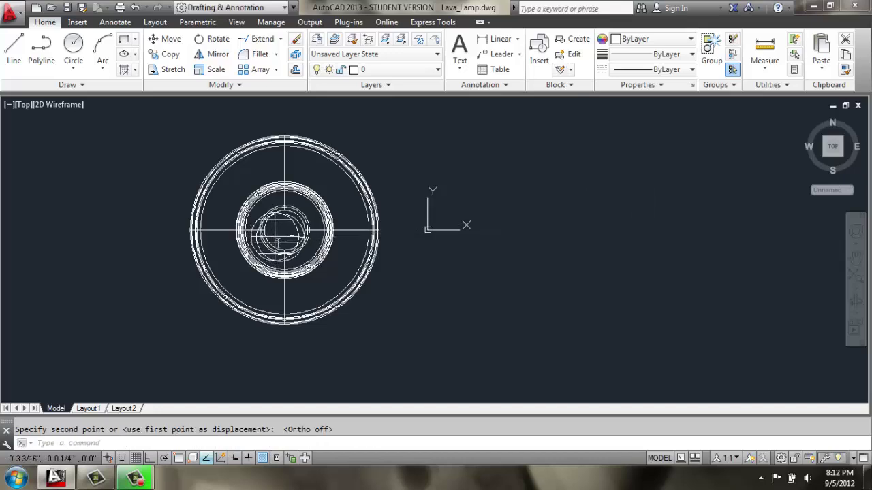
click(27, 104)
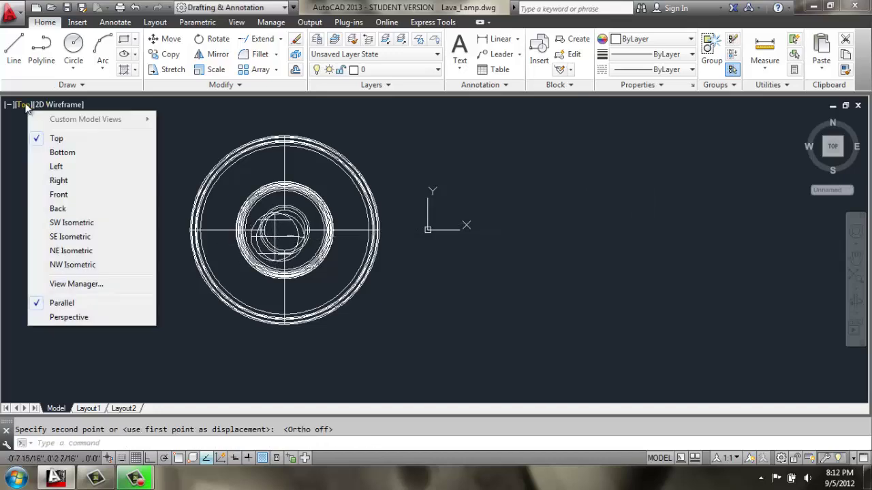
Show the model in SW Isometric view with the X-Ray visual style
click(71, 222)
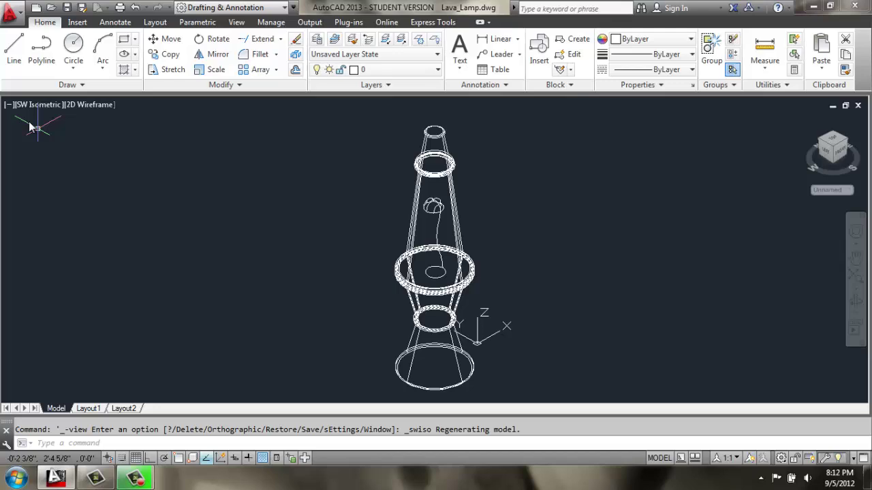
click(236, 22)
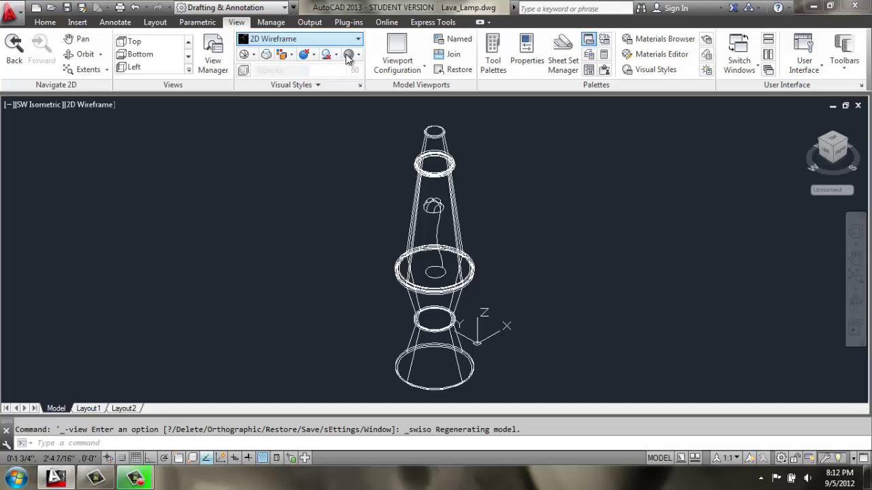
click(359, 40)
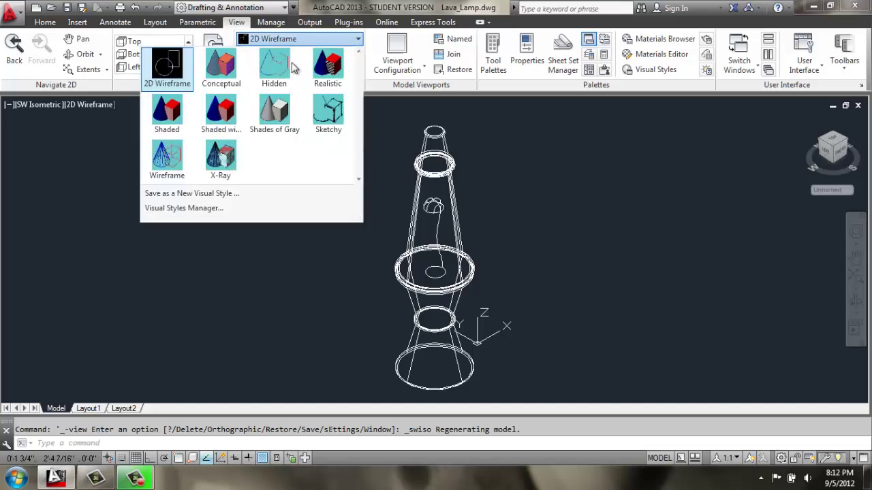
click(216, 161)
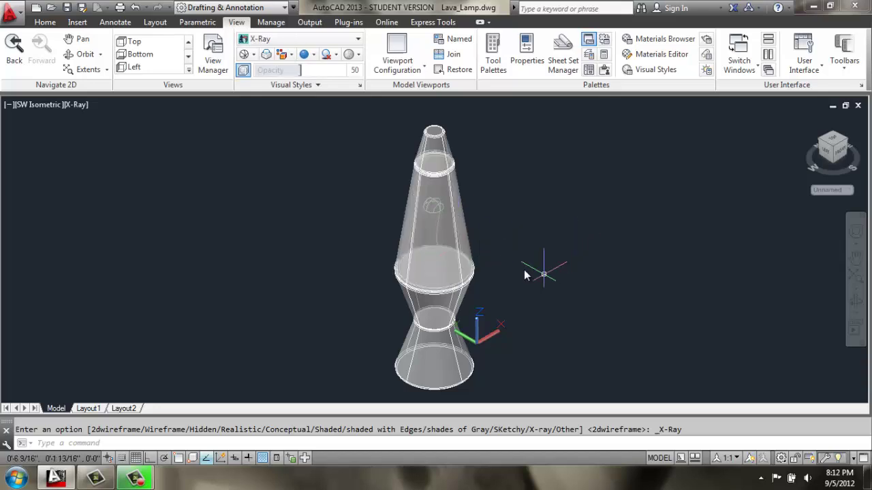
Select the upper lamp glass and the lamp base, then clear the selection
scroll(524, 271, up, 5)
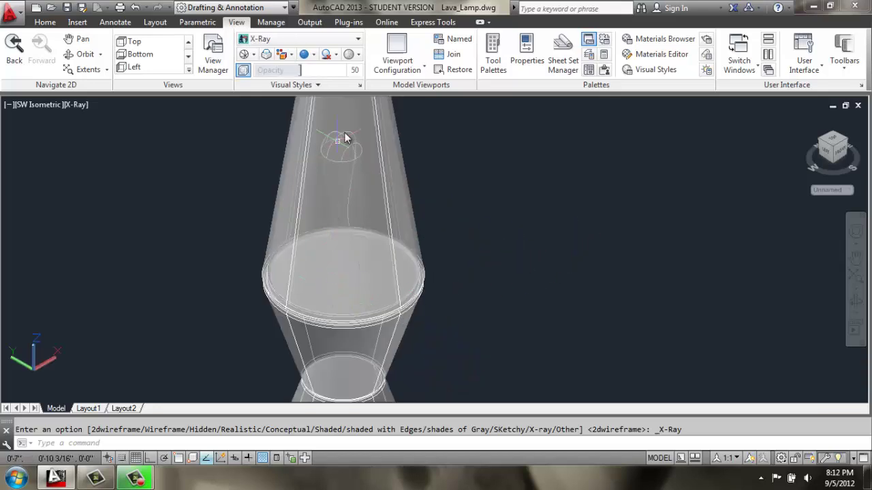
click(412, 249)
scroll(425, 249, down, 4)
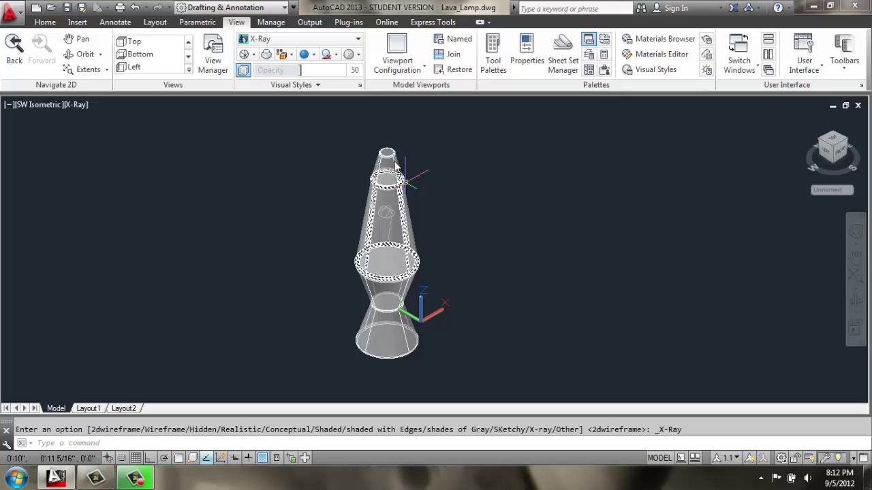
click(386, 320)
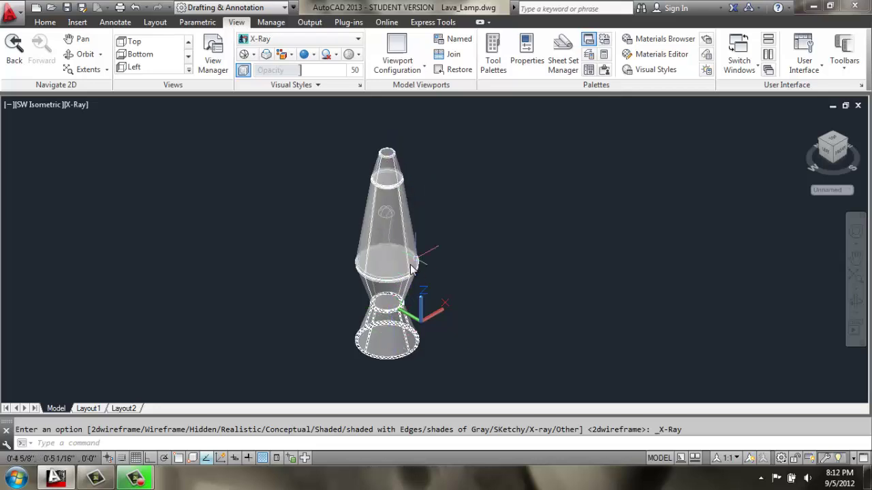
click(411, 269)
key(Escape)
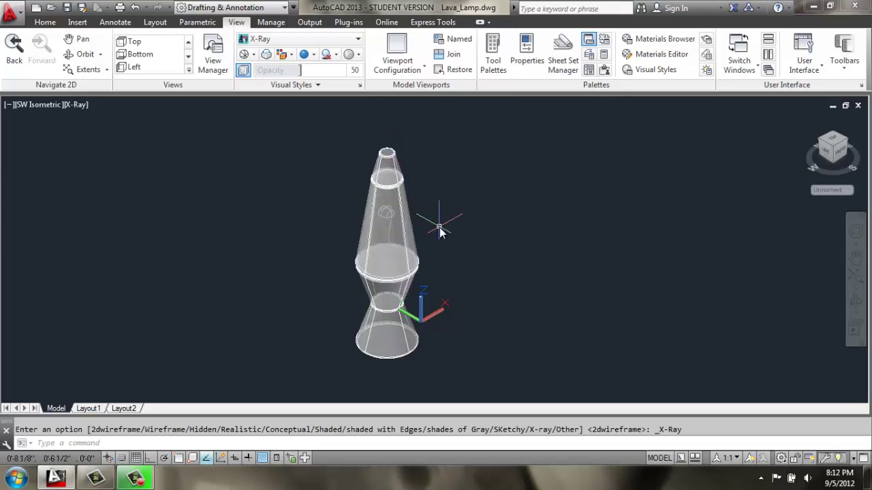